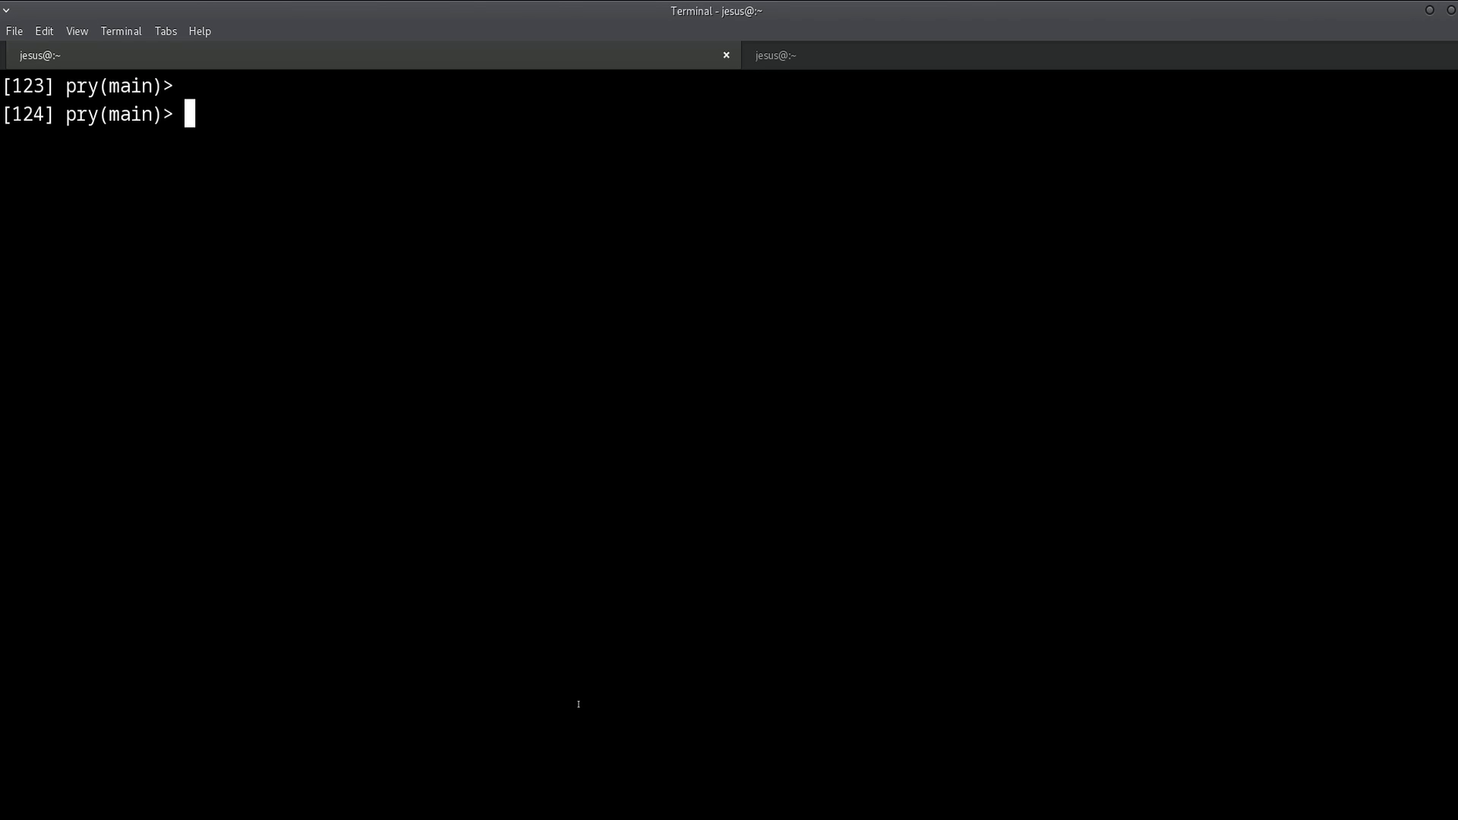
pyautogui.write('s')
# Evaluate s to print "Learning Ruby is fun", then highlight the string and the letter e in Learning.
pyautogui.press('Return')
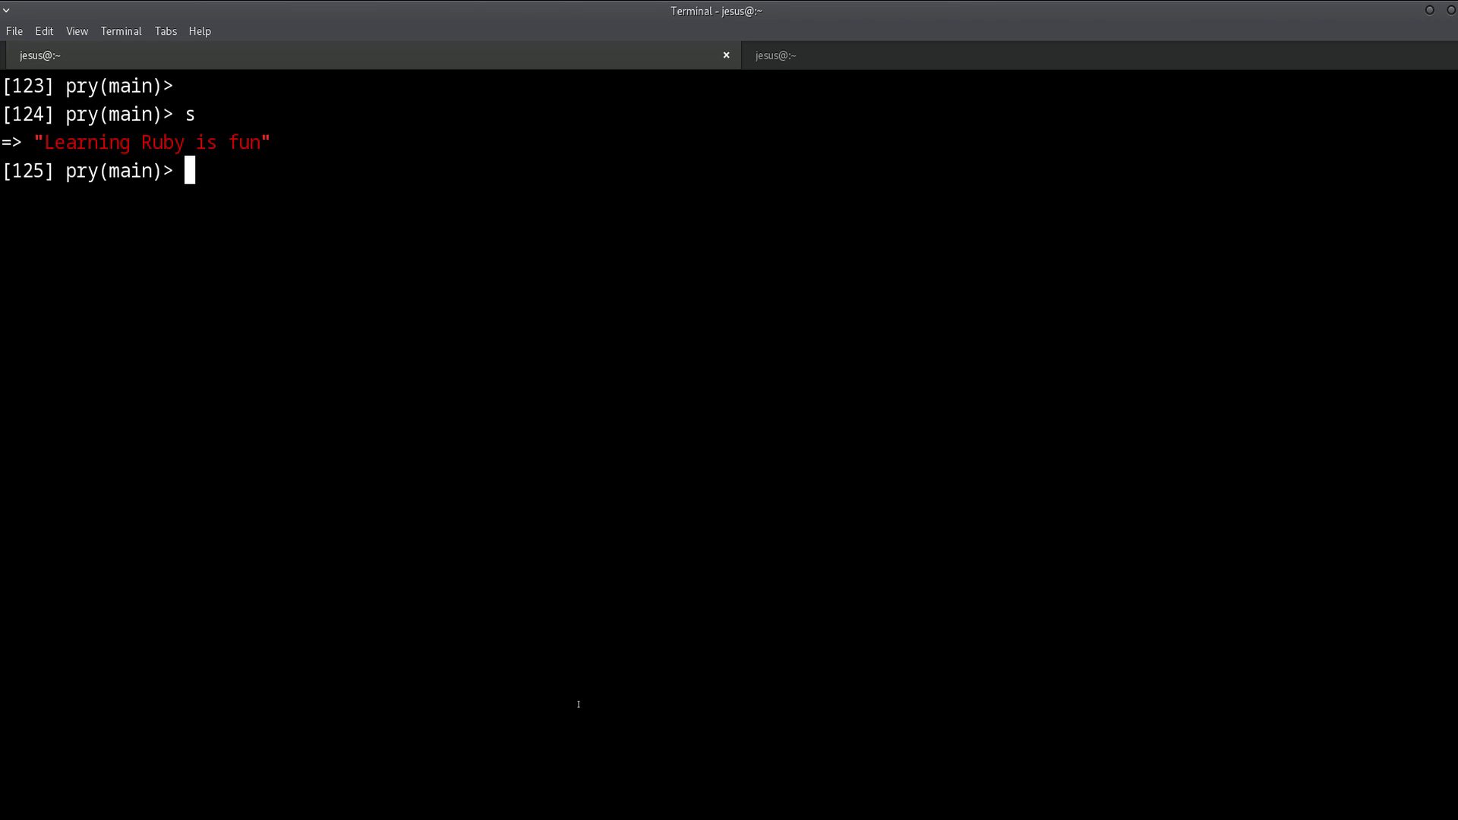
pyautogui.press('Return')
pyautogui.press('Return')
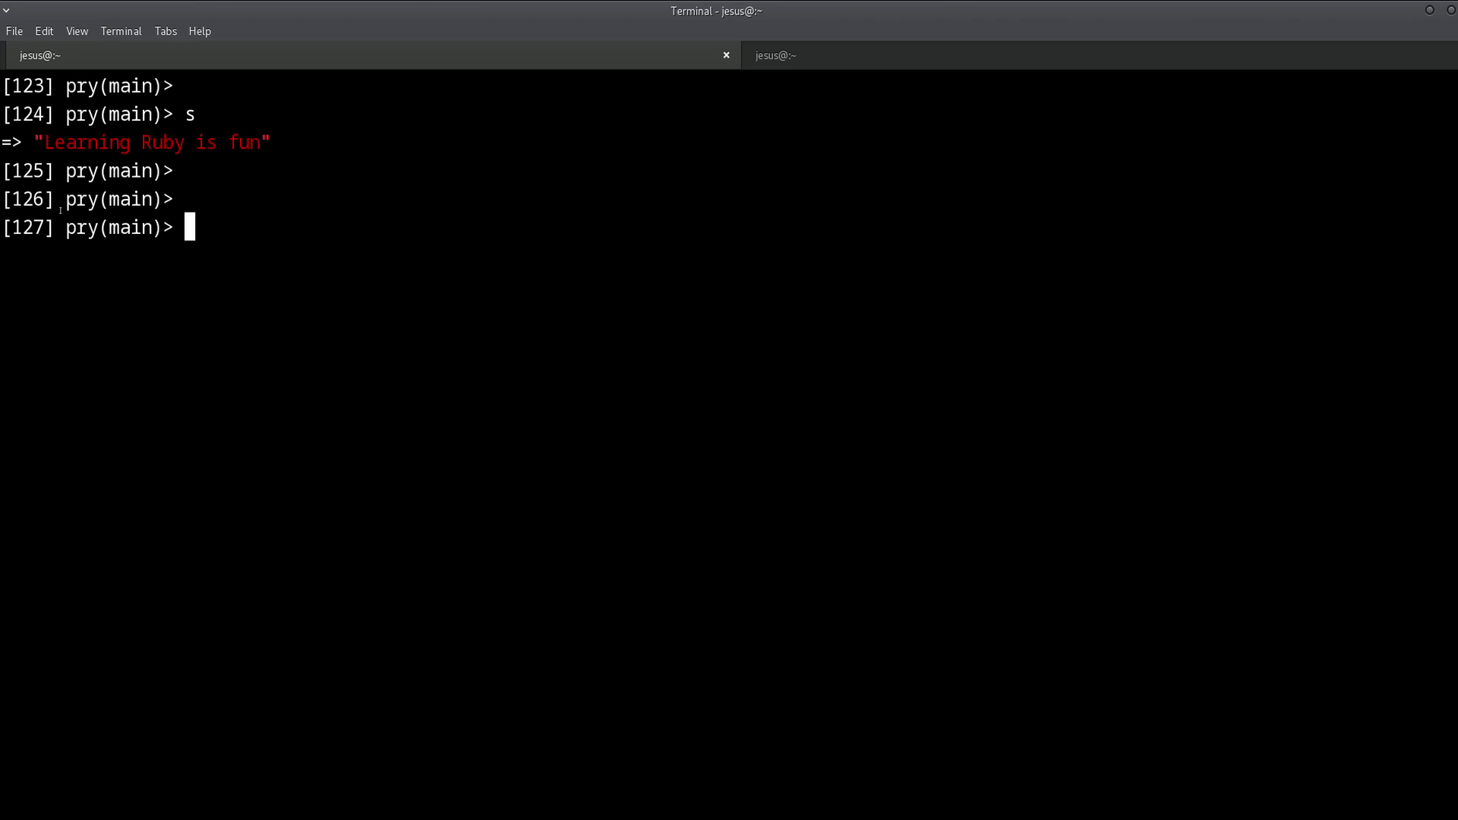
pyautogui.moveTo(42, 141); pyautogui.dragTo(259, 142)
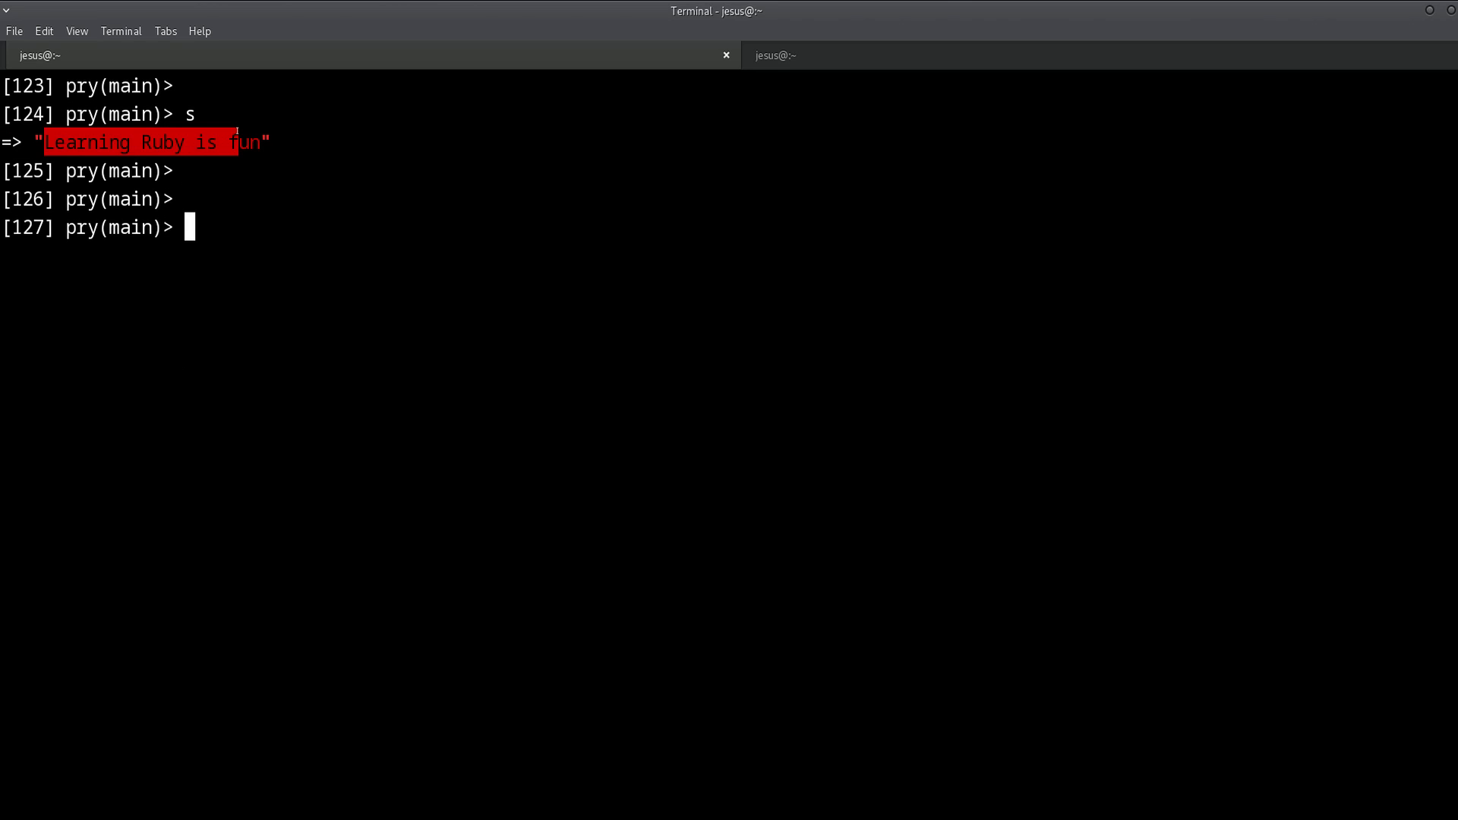
pyautogui.click(120, 92)
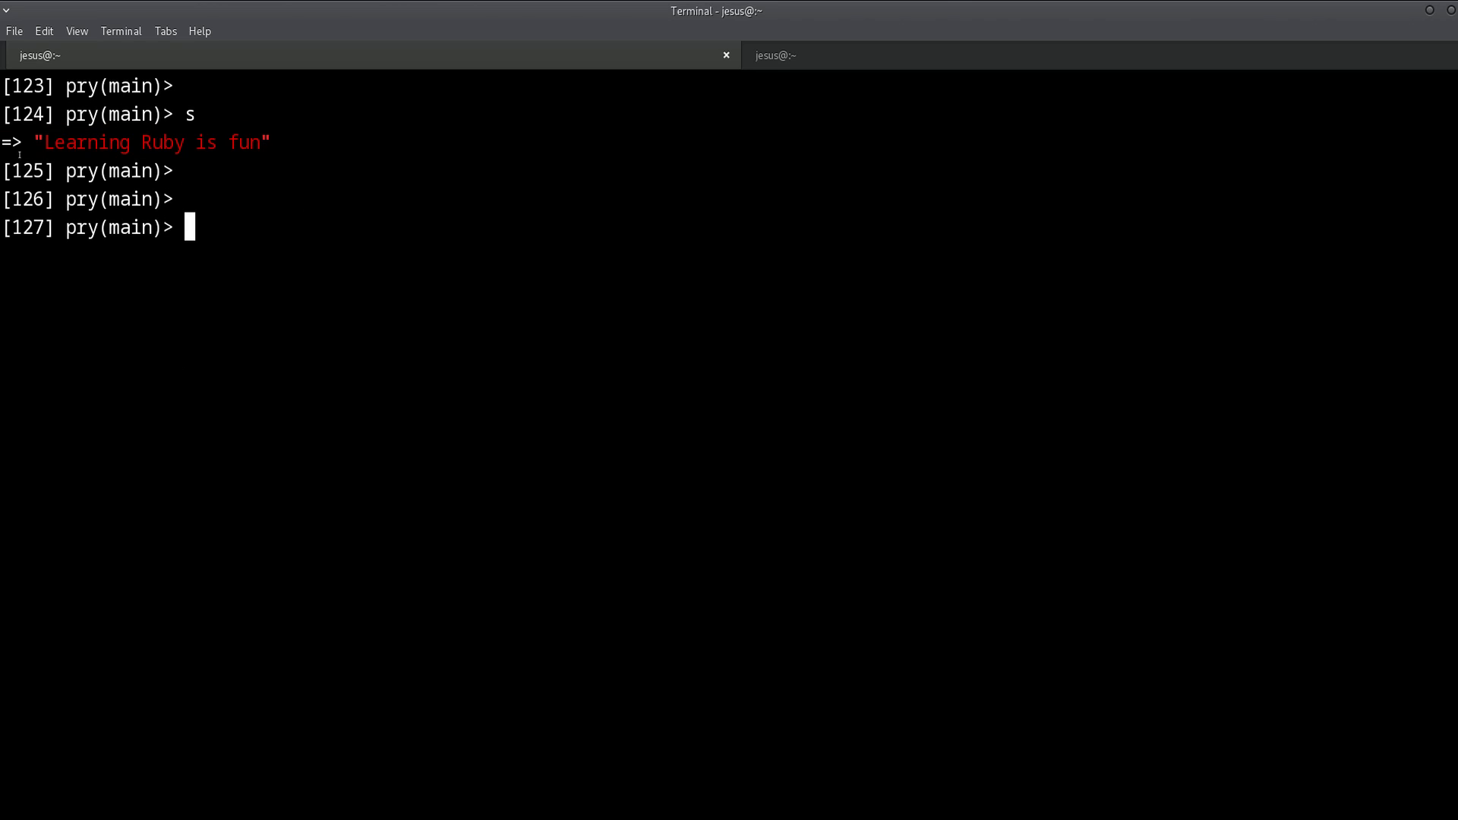
pyautogui.moveTo(35, 142); pyautogui.dragTo(268, 141)
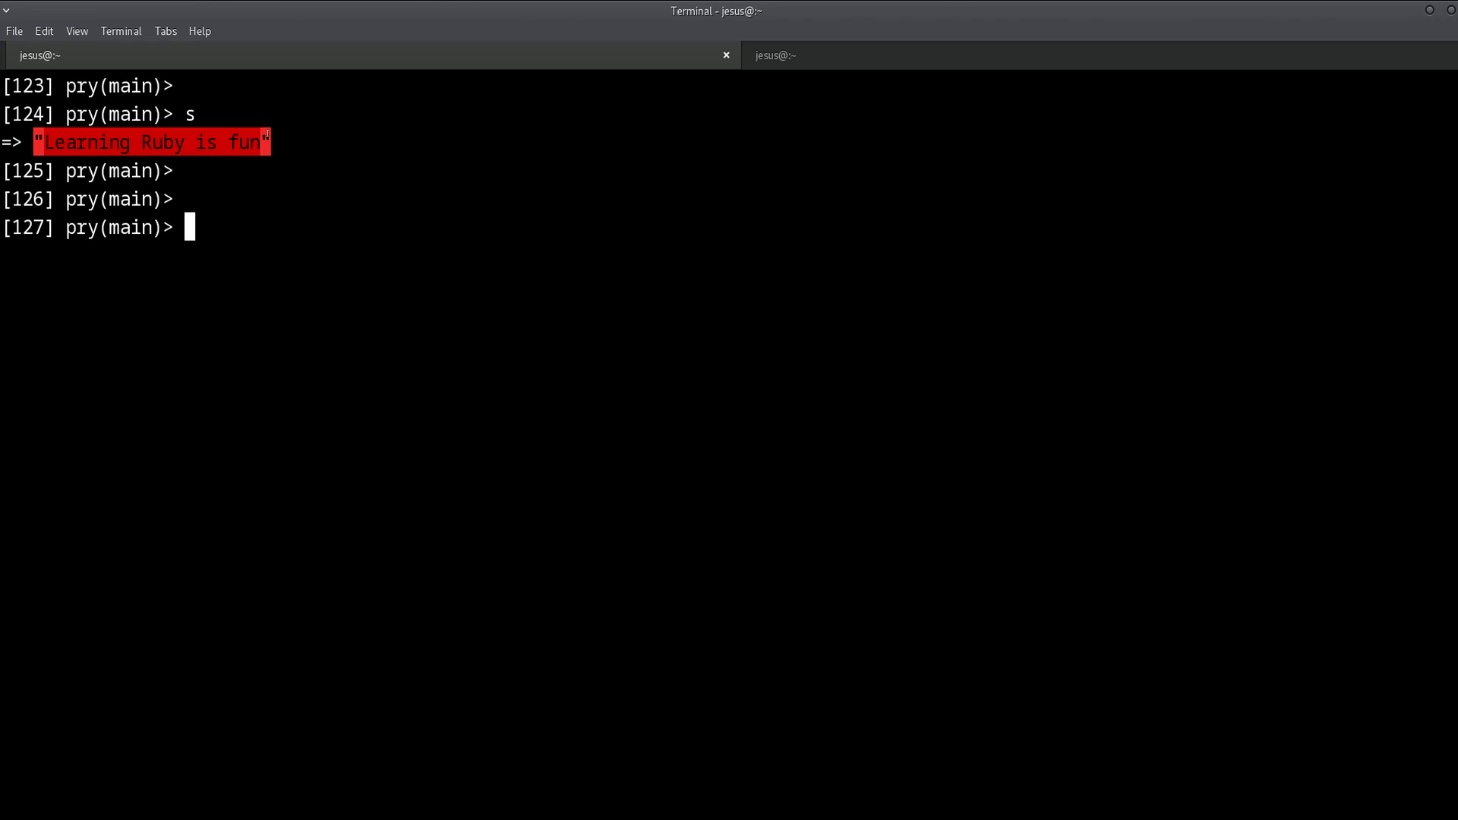
pyautogui.click(376, 297)
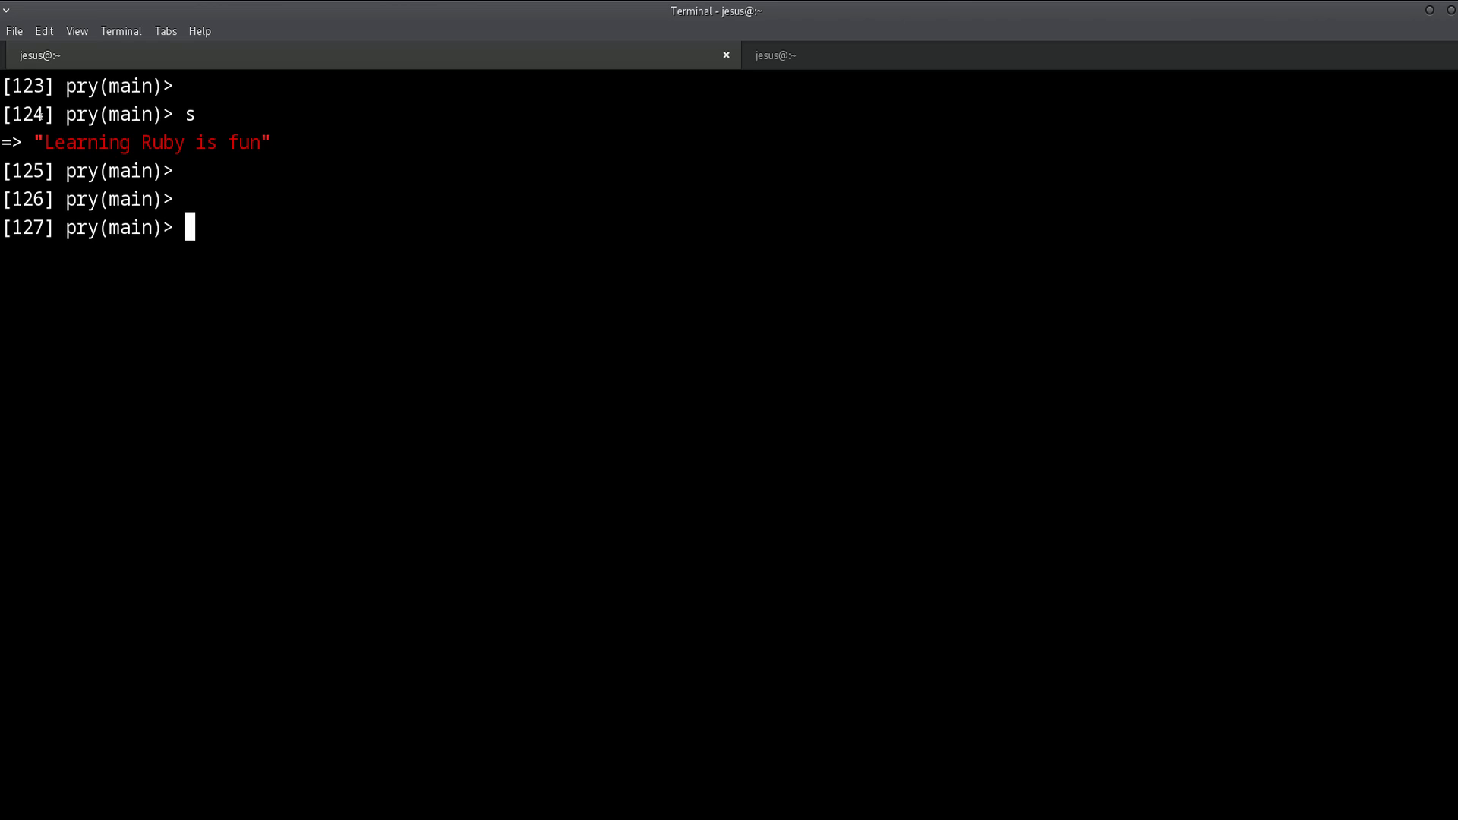
pyautogui.moveTo(53, 142); pyautogui.dragTo(64, 142)
pyautogui.click(328, 237)
pyautogui.write('# ')
pyautogui.write('e => ')
pyautogui.write('E')
pyautogui.press('BackSpace')
pyautogui.press('BackSpace')
pyautogui.press('BackSpace')
pyautogui.press('BackSpace')
pyautogui.press('BackSpace')
pyautogui.press('BackSpace')
pyautogui.write('a ')
pyautogui.write('=> A')
pyautogui.hotkey('ctrl', 'u')
# Start typing s.gsub at a fresh prompt and highlight the gsub and sub parts of the method name.
pyautogui.press('Return')
pyautogui.press('Return')
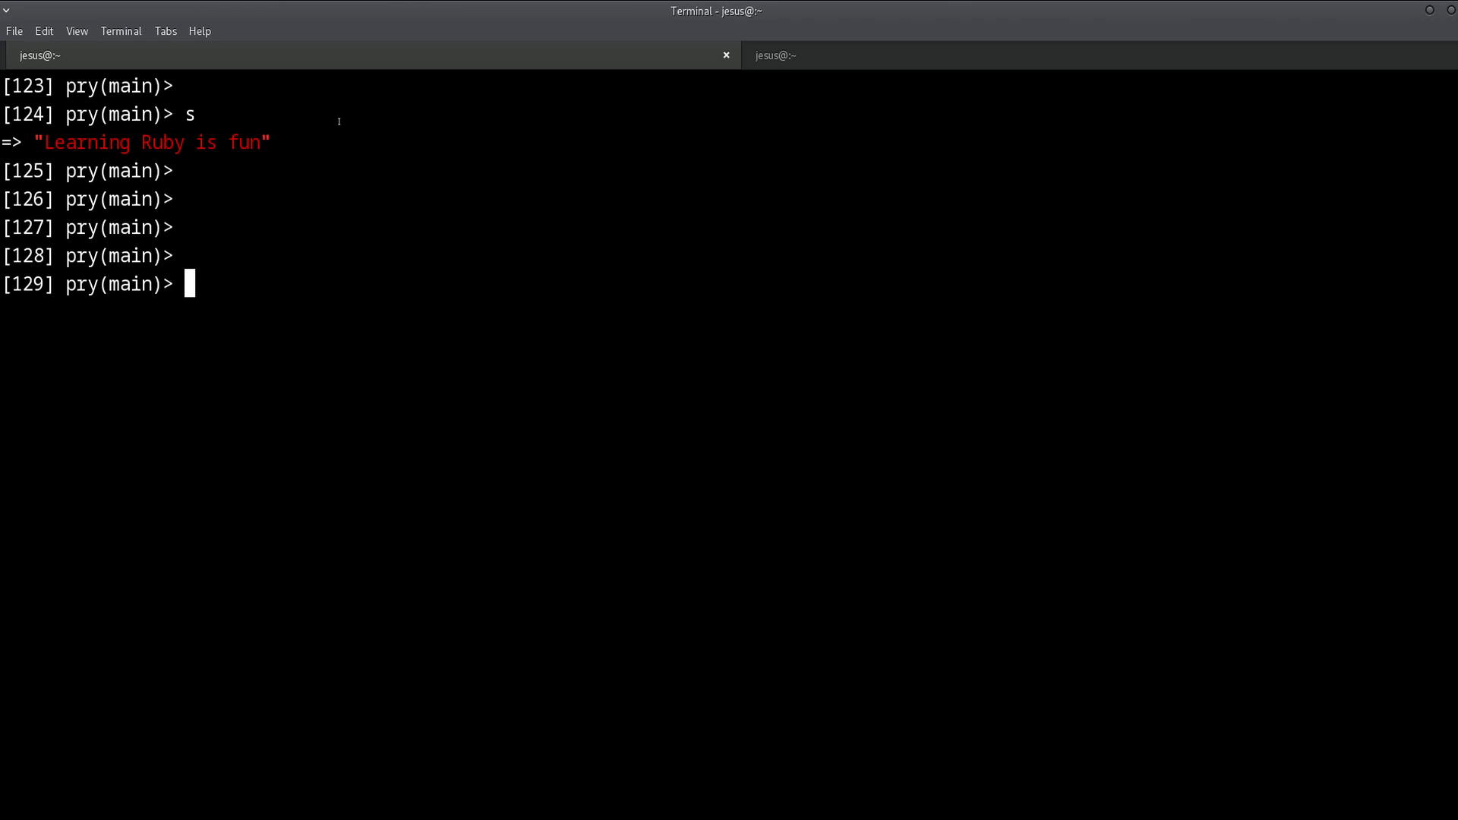
pyautogui.write('s.')
pyautogui.write('gsub')
pyautogui.moveTo(206, 284); pyautogui.dragTo(248, 285)
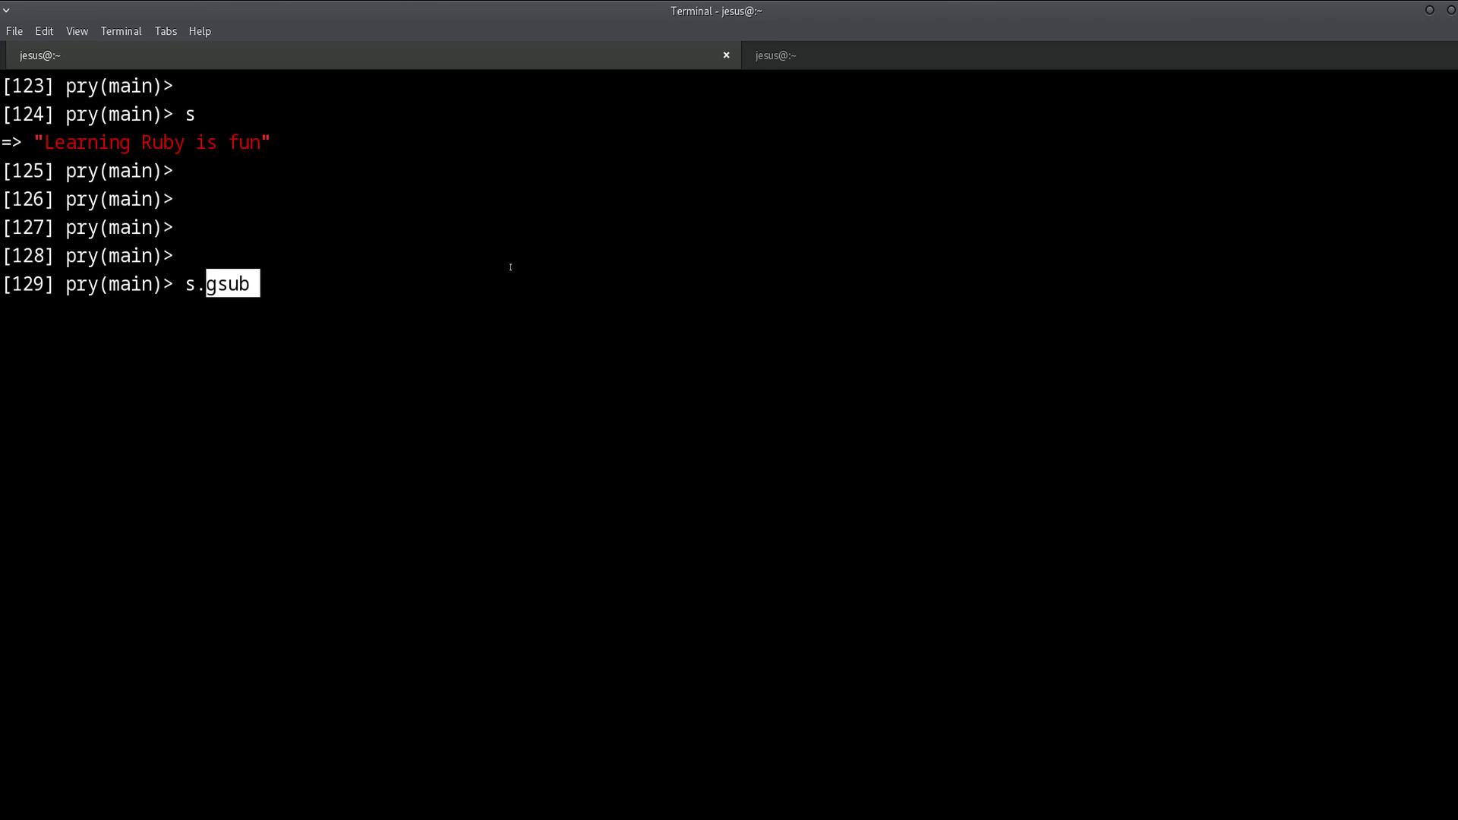
pyautogui.click(377, 298)
pyautogui.moveTo(221, 285); pyautogui.dragTo(248, 285)
pyautogui.click(403, 250)
pyautogui.click(424, 273)
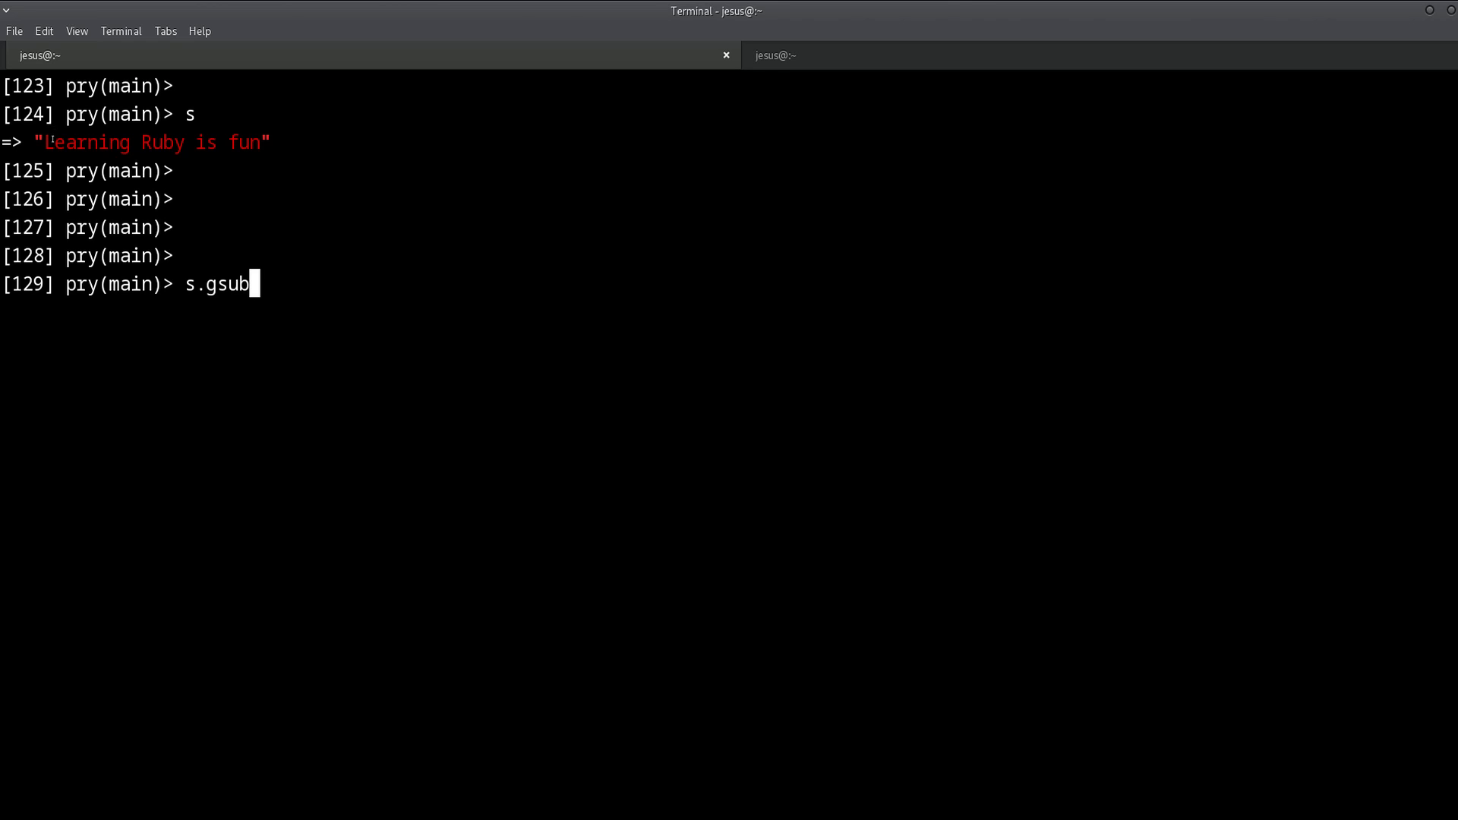
# Highlight the letter e and the whole "Learning Ruby is fun" string, then the word gsub again.
pyautogui.moveTo(55, 141); pyautogui.dragTo(64, 142)
pyautogui.click(357, 264)
pyautogui.moveTo(43, 142); pyautogui.dragTo(246, 142)
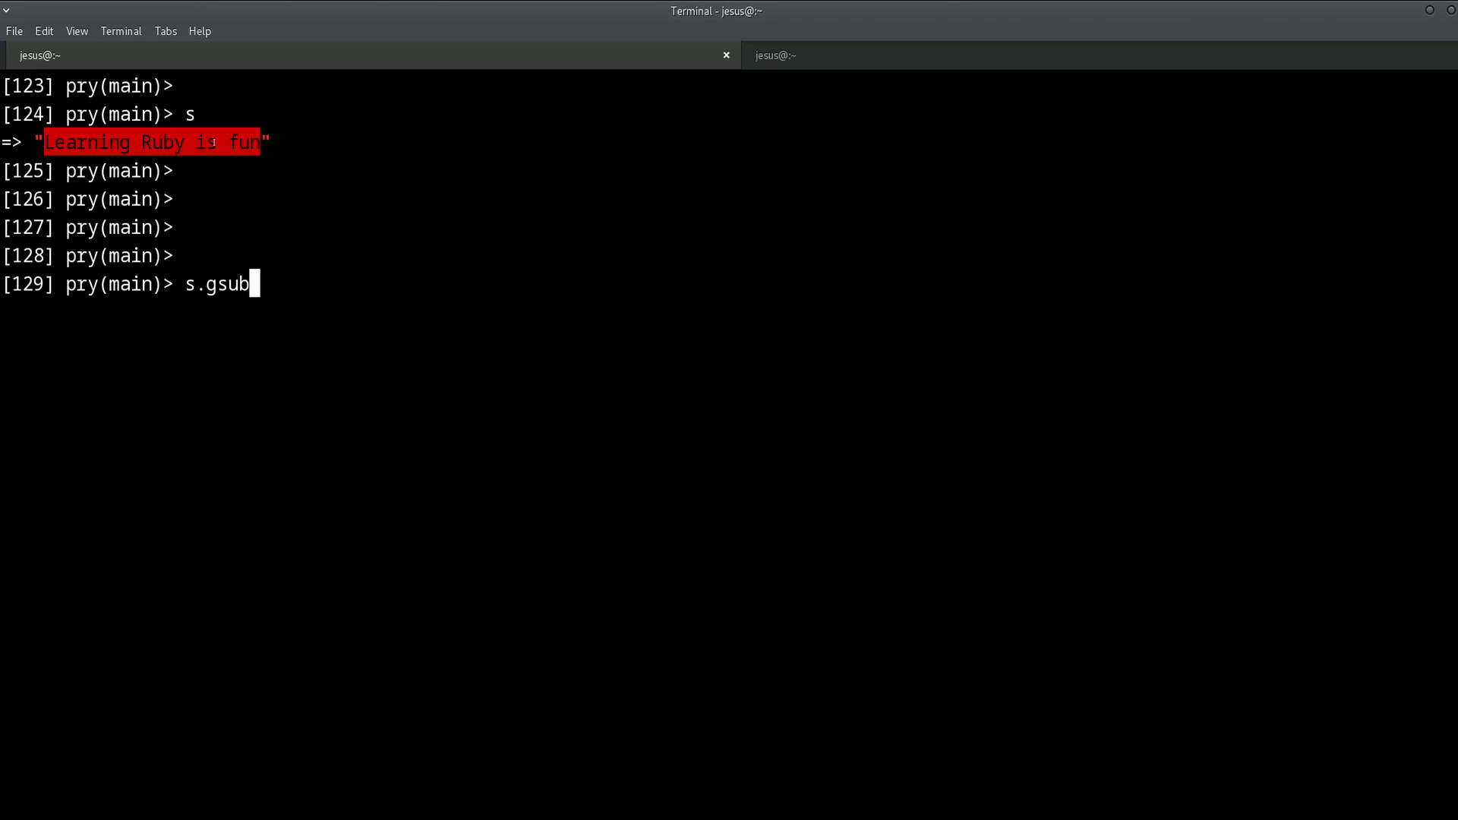
pyautogui.click(101, 181)
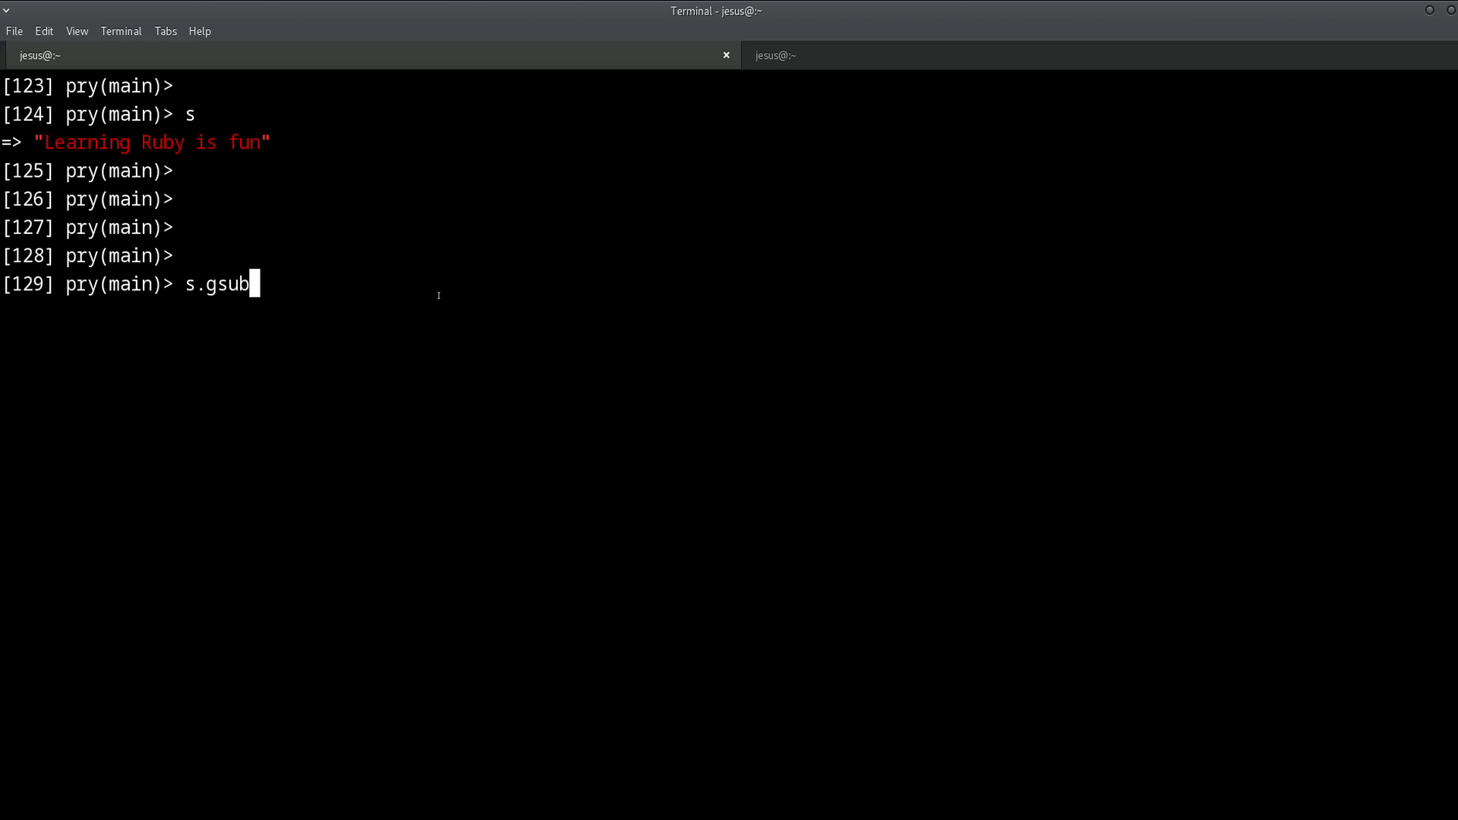
pyautogui.doubleClick(211, 282)
pyautogui.click(376, 216)
pyautogui.write('(')
# Erase gsub( back to s., briefly show s.tr, then delete tr to leave s. at the prompt.
pyautogui.press('BackSpace')
pyautogui.press('BackSpace')
pyautogui.press('BackSpace')
pyautogui.press('BackSpace')
pyautogui.press('BackSpace')
pyautogui.write('tr')
pyautogui.doubleClick(218, 284)
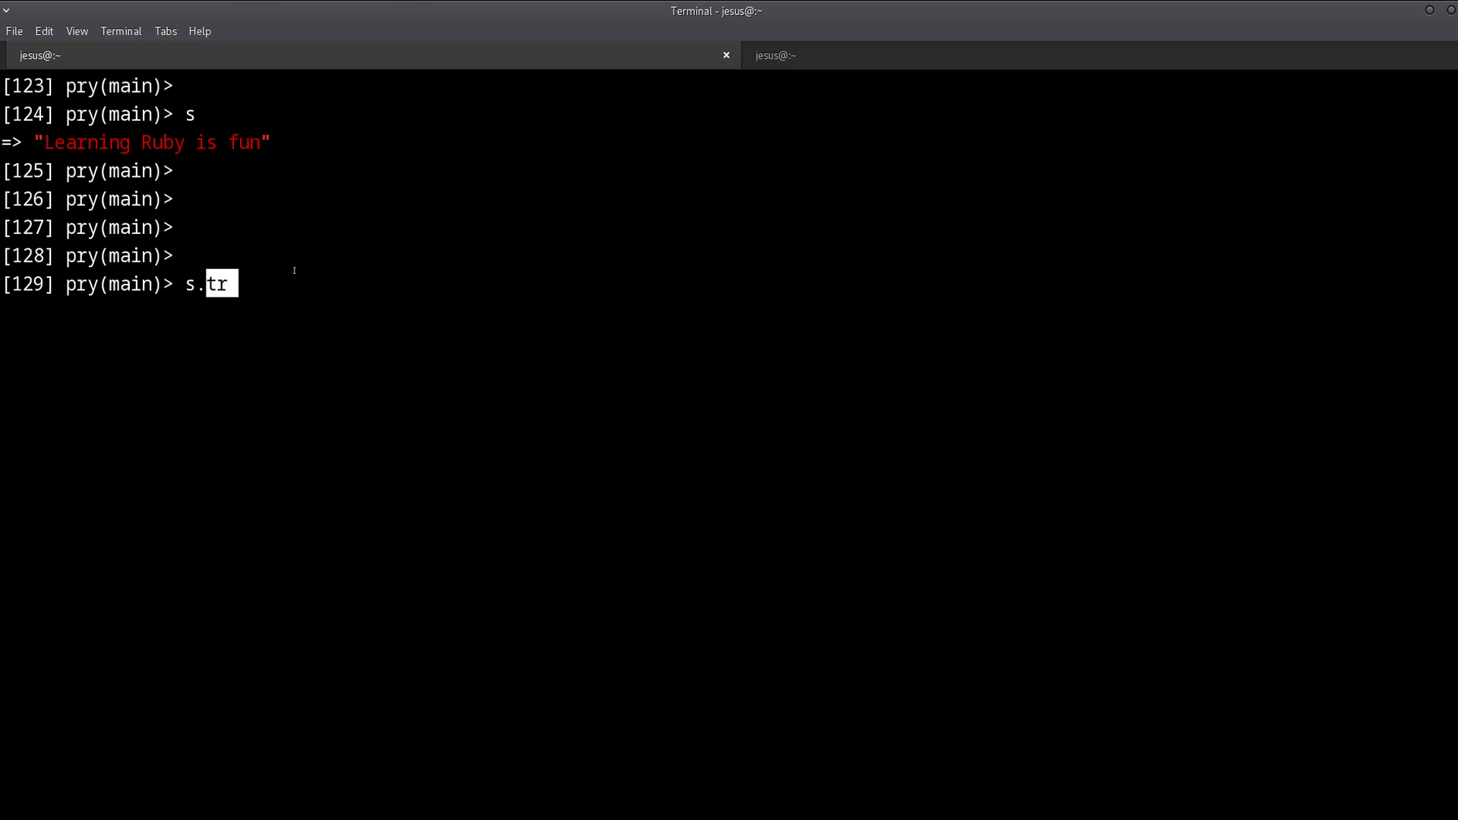
pyautogui.click(483, 213)
pyautogui.press('BackSpace')
pyautogui.press('BackSpace')
pyautogui.write('gsub(')
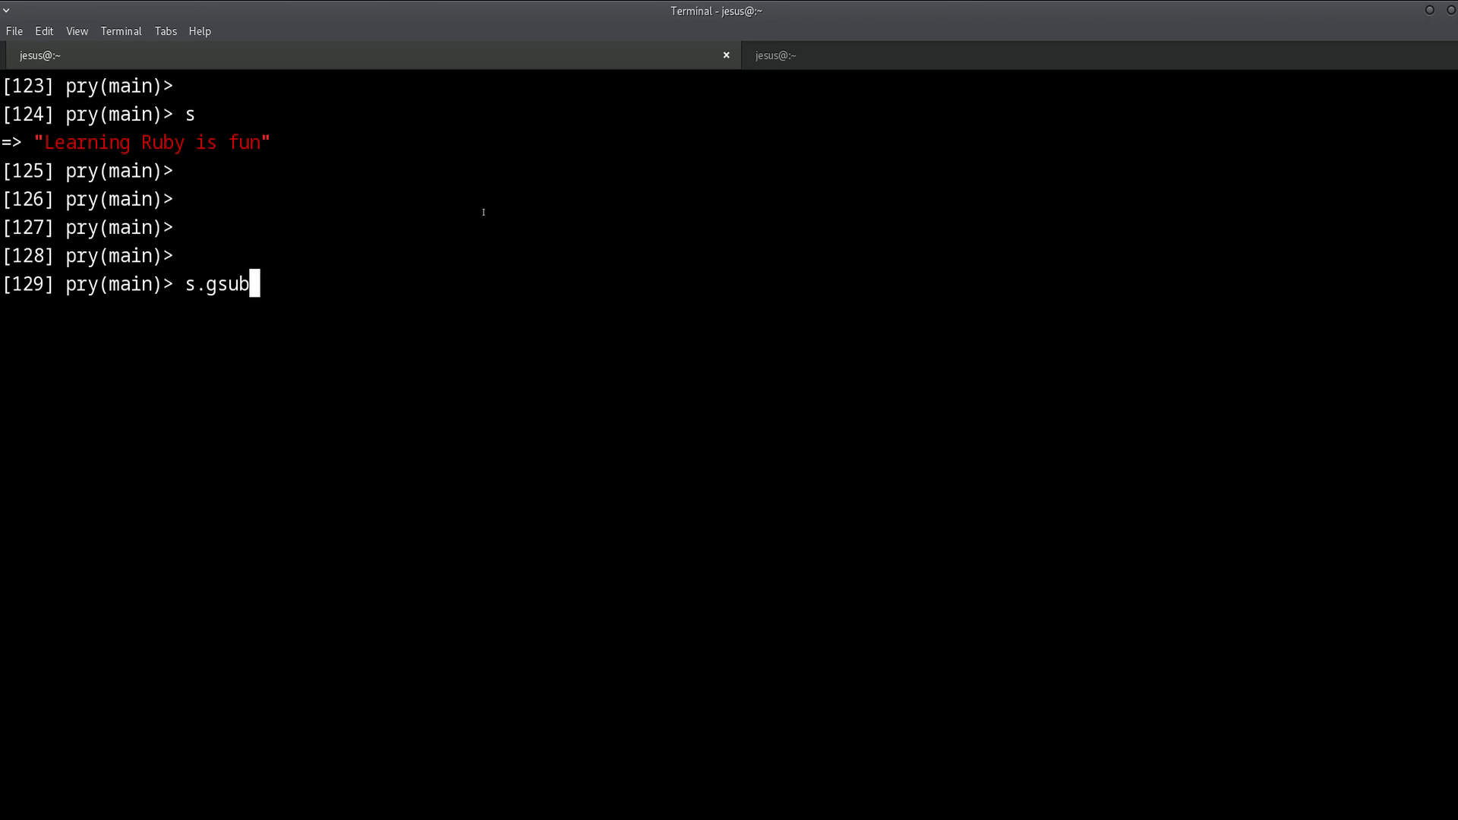
pyautogui.write('"')
# Compose and run s.gsub(/(a|e|o|u|i)/, &:upcase), returning "LEArnIng RUby Is fUn".
pyautogui.press('BackSpace')
pyautogui.write('//')
pyautogui.press('Left')
pyautogui.write('()')
pyautogui.press('Left')
pyautogui.write('a|')
pyautogui.write('€')
pyautogui.press('BackSpace')
pyautogui.write('e')
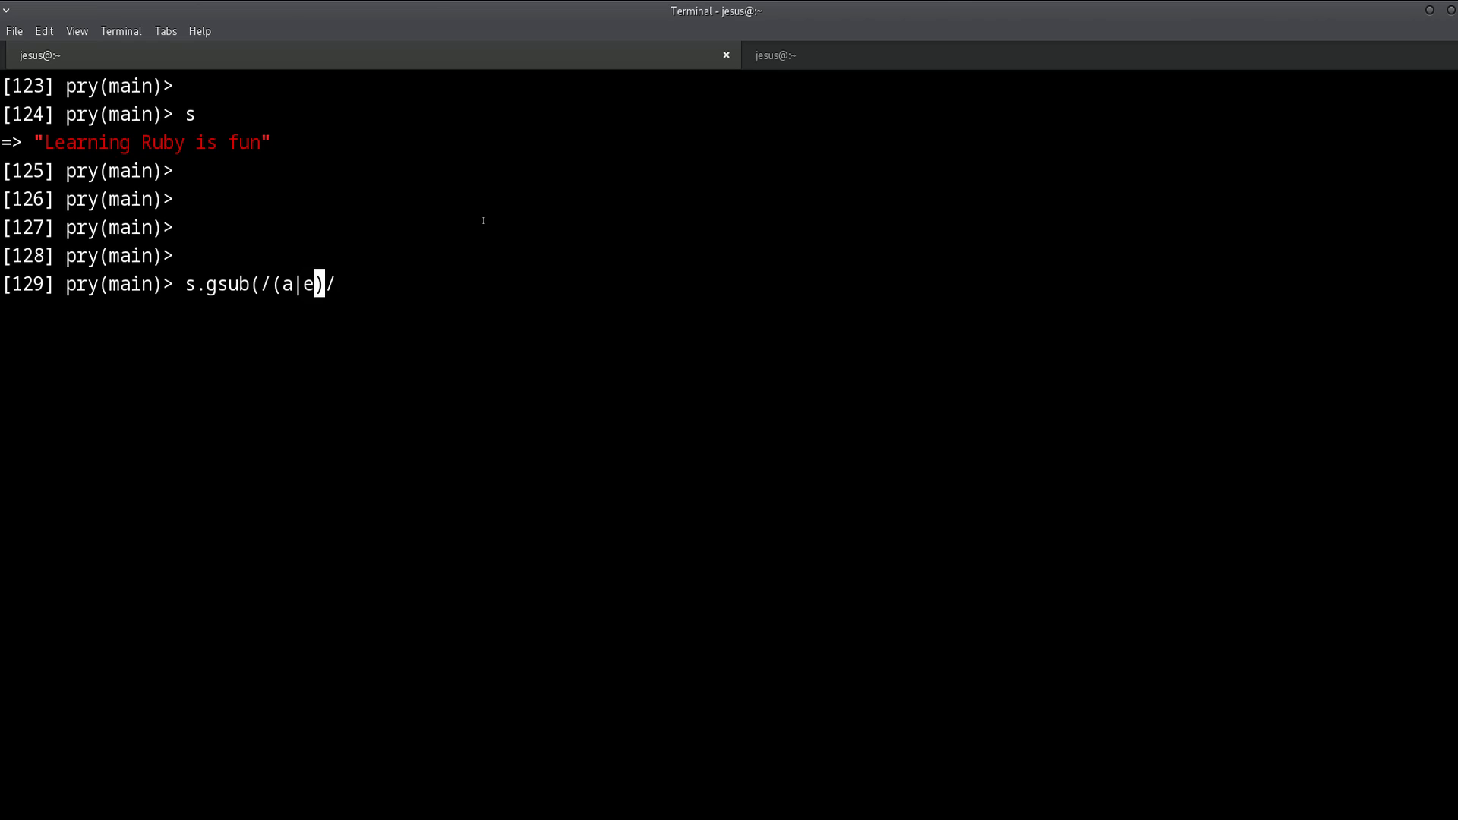
pyautogui.write('|')
pyautogui.write('o|u')
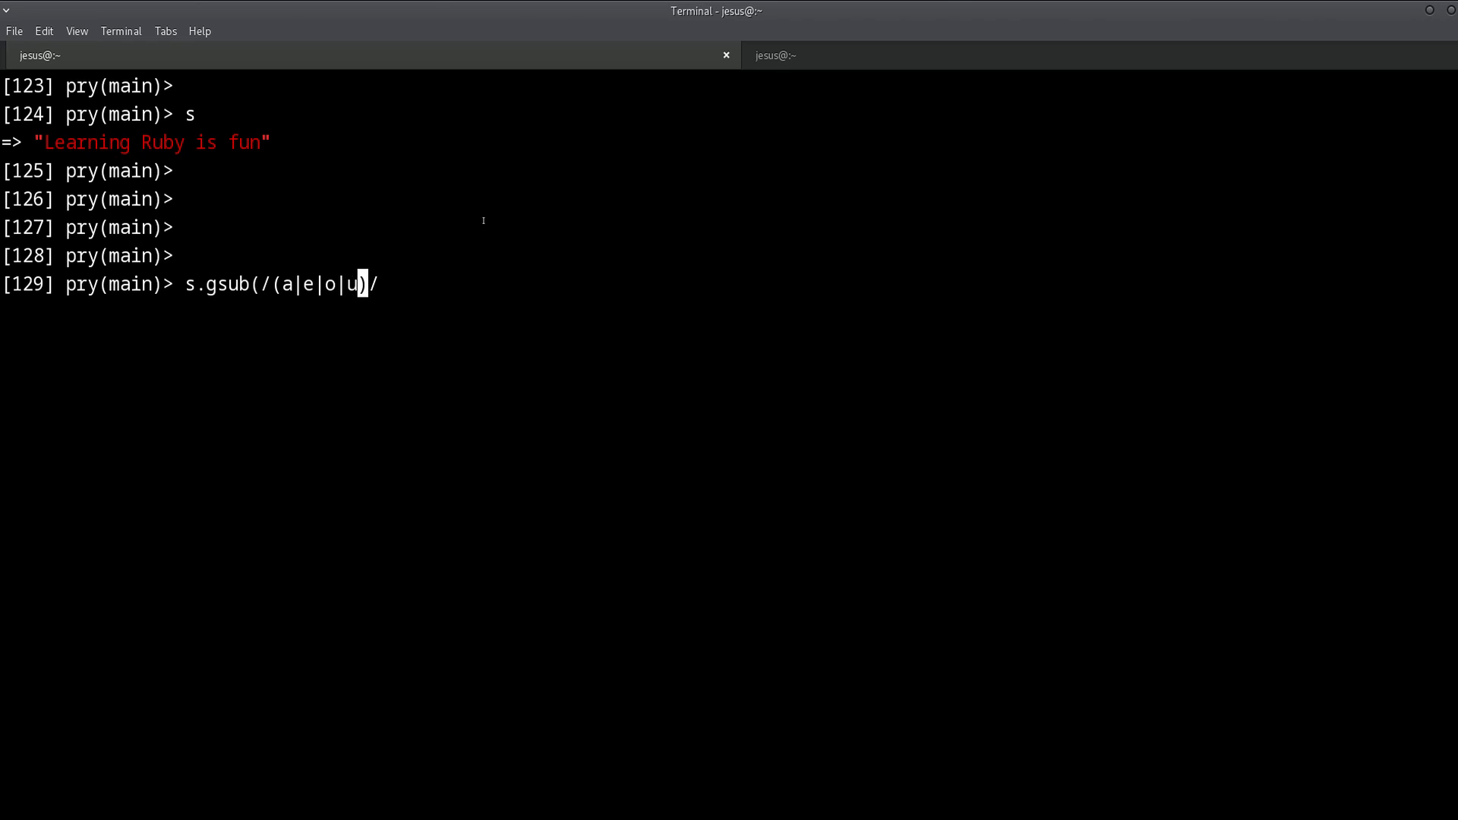
pyautogui.write('|i')
pyautogui.press('Right')
pyautogui.press('Right')
pyautogui.write(', ')
pyautogui.write(')')
pyautogui.press('Left')
pyautogui.doubleClick(217, 285)
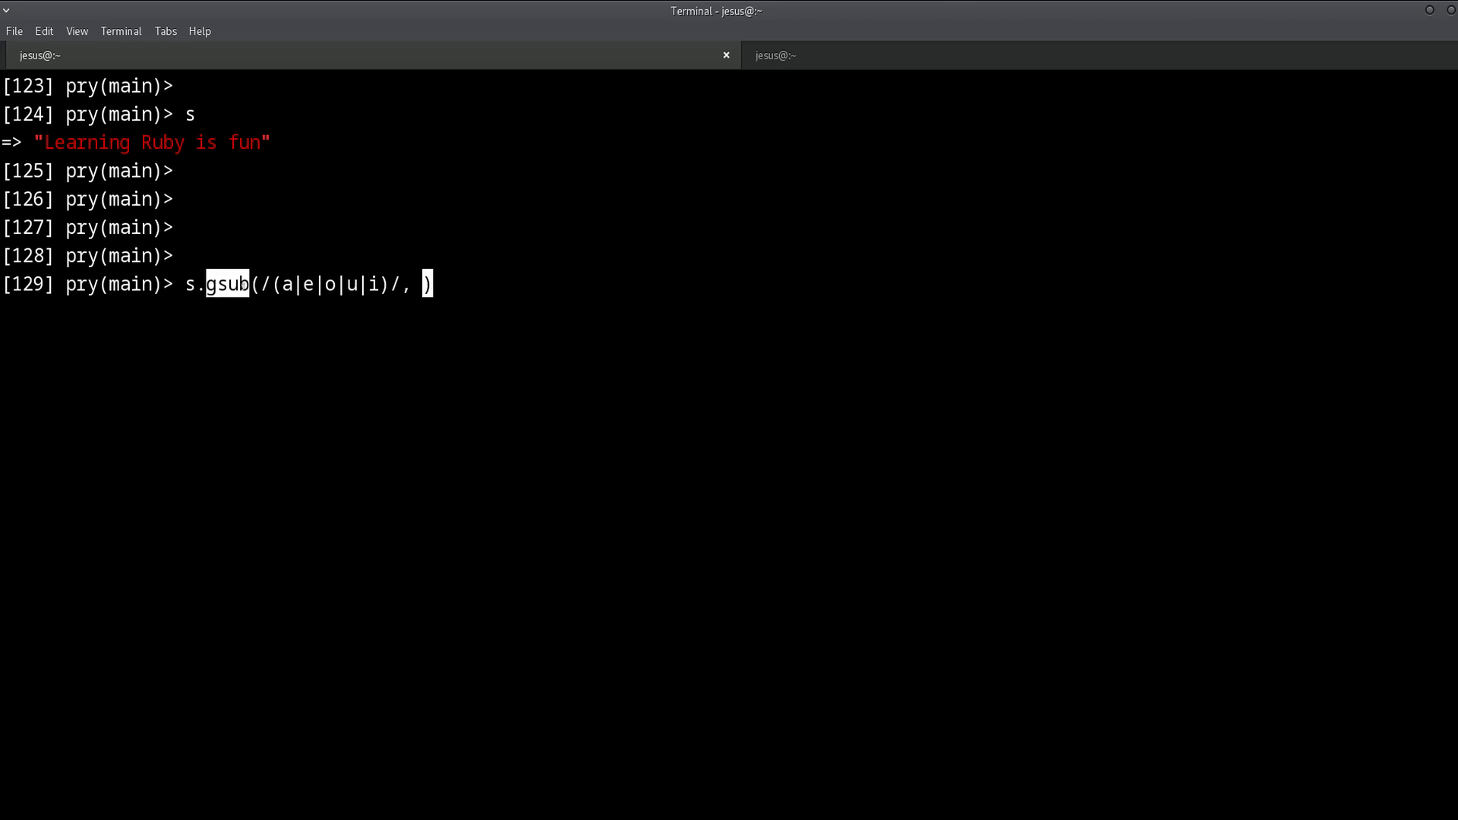
pyautogui.click(274, 284)
pyautogui.moveTo(274, 284); pyautogui.dragTo(393, 284)
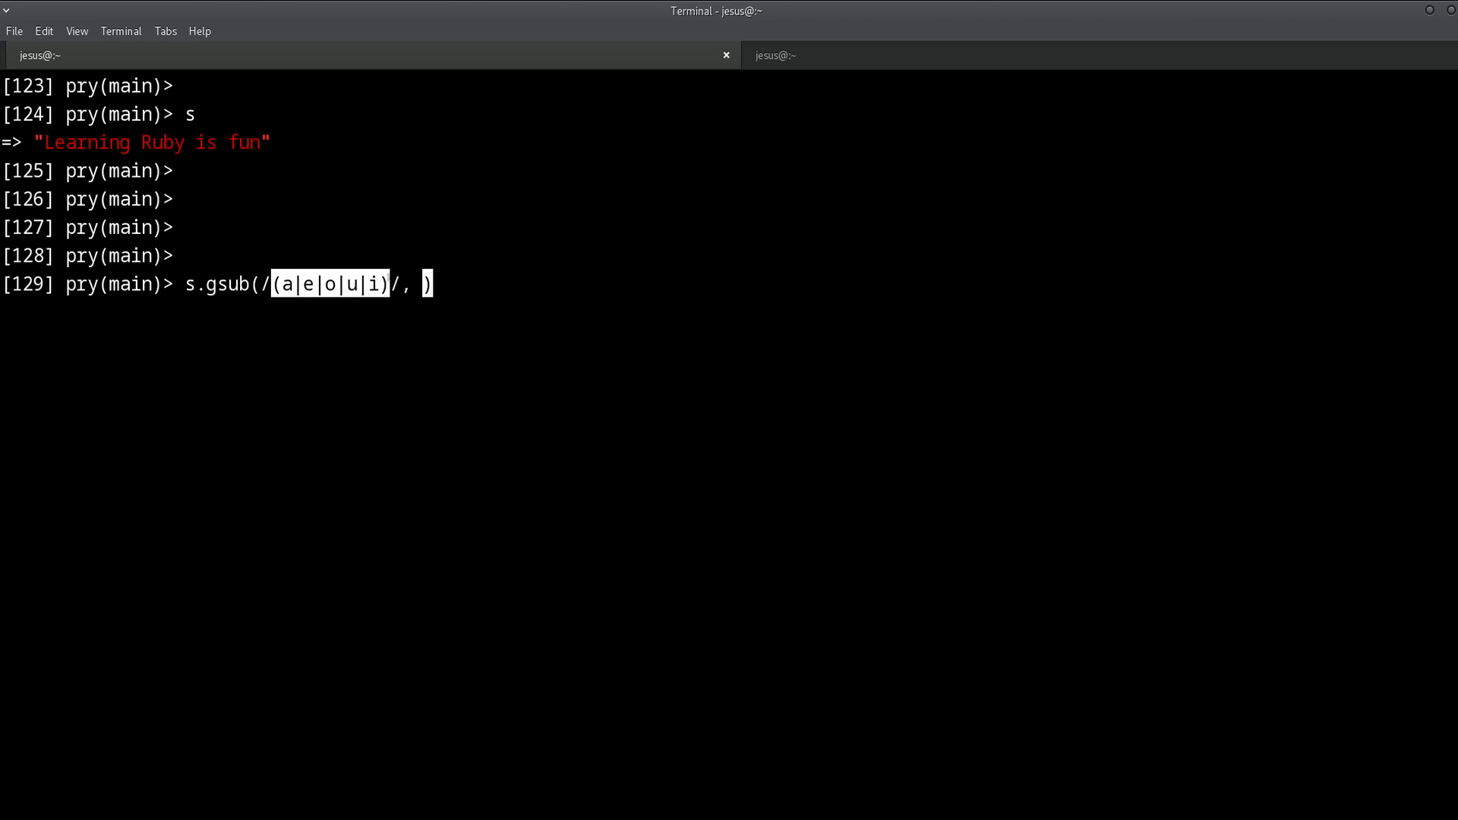
pyautogui.click(619, 259)
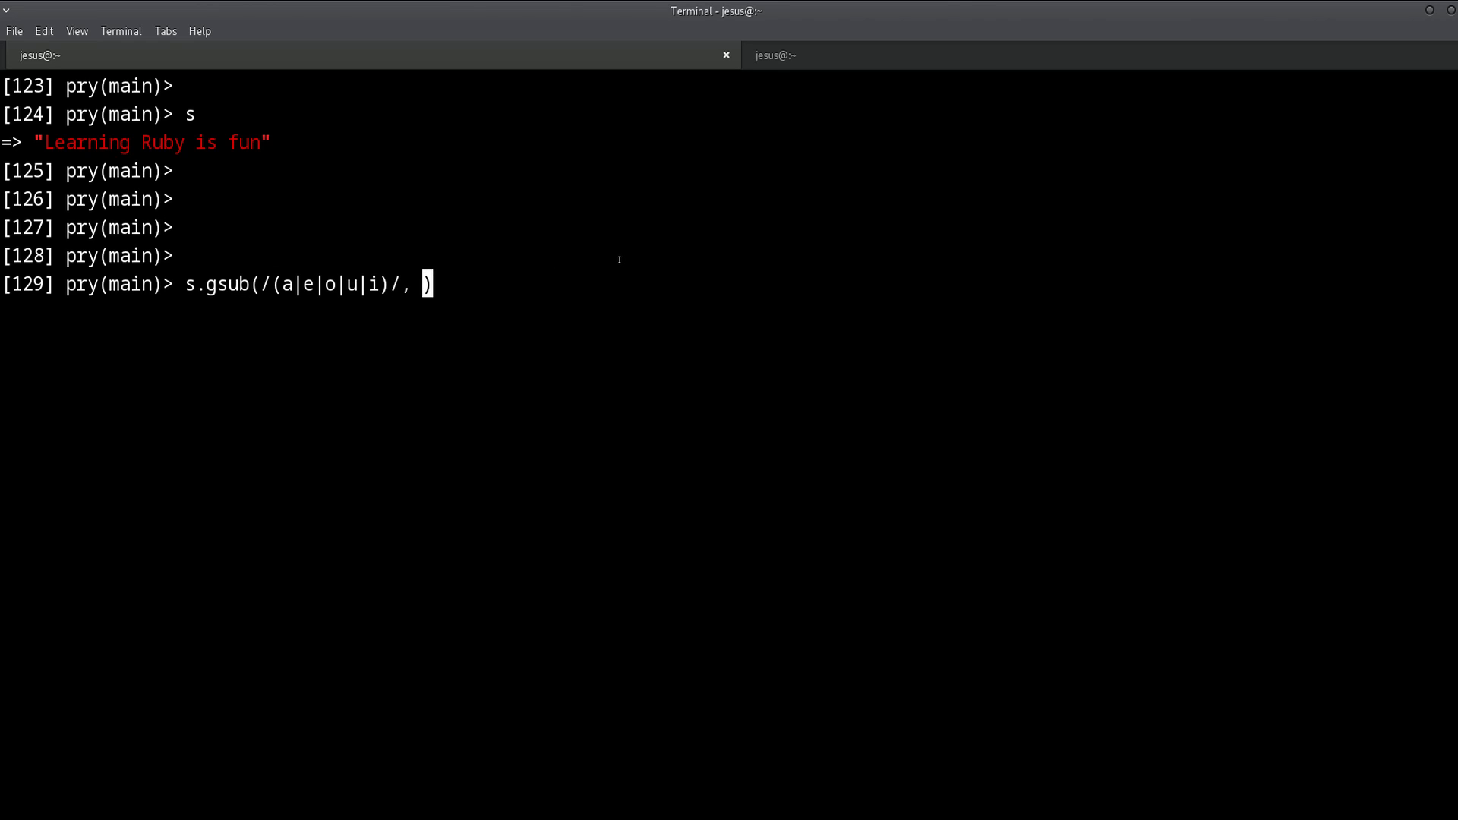
pyautogui.write('$')
pyautogui.press('BackSpace')
pyautogui.write('&')
pyautogui.write(':upcas')
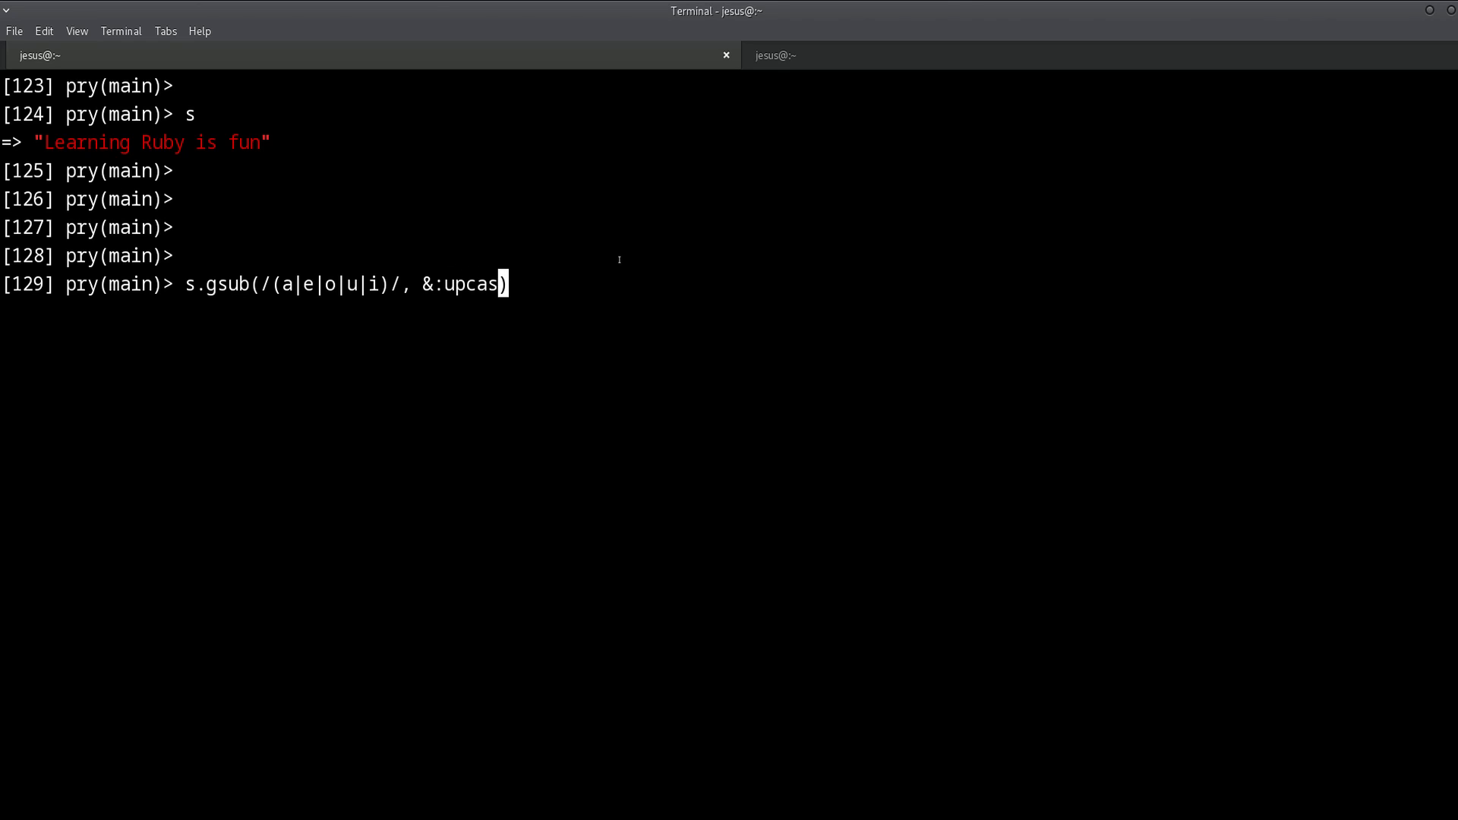
pyautogui.write('e')
pyautogui.press('Right')
pyautogui.press('Return')
pyautogui.press('Return')
pyautogui.press('Return')
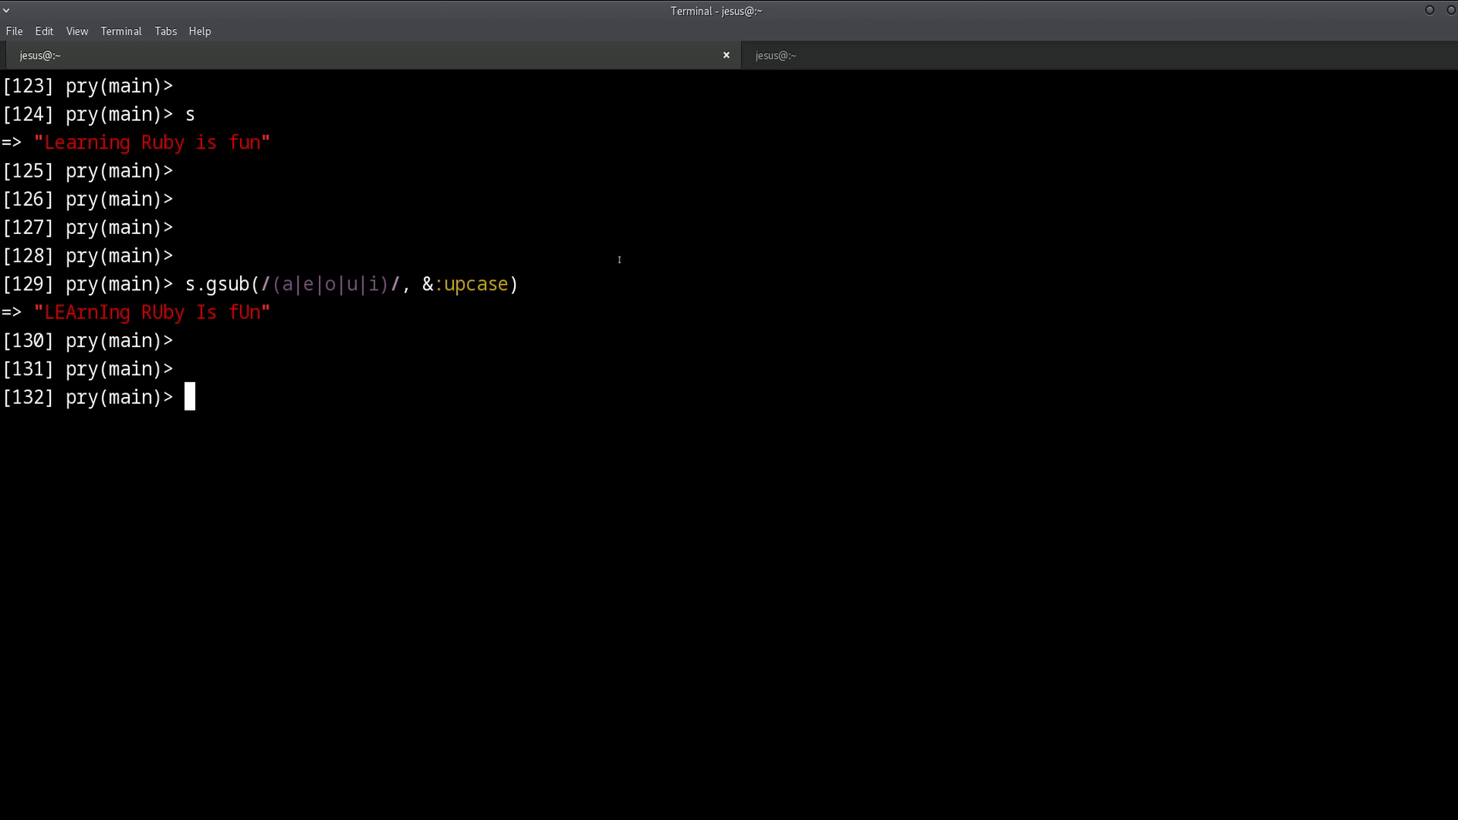
pyautogui.press('Return')
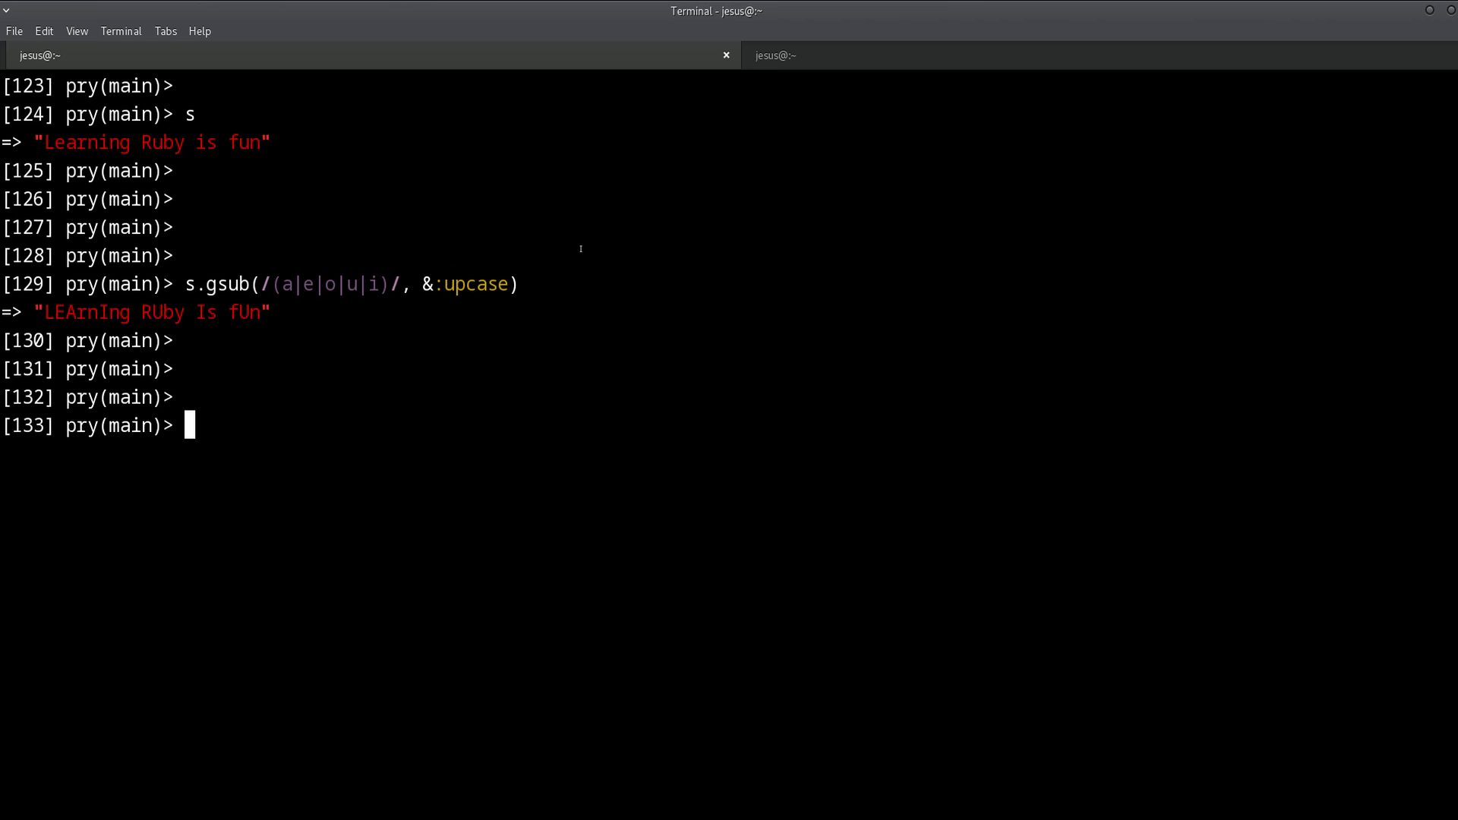
# Compare the result's capital E with the original lowercase e and highlight the a|e|o|u|i alternation pattern.
pyautogui.moveTo(41, 312); pyautogui.dragTo(270, 310)
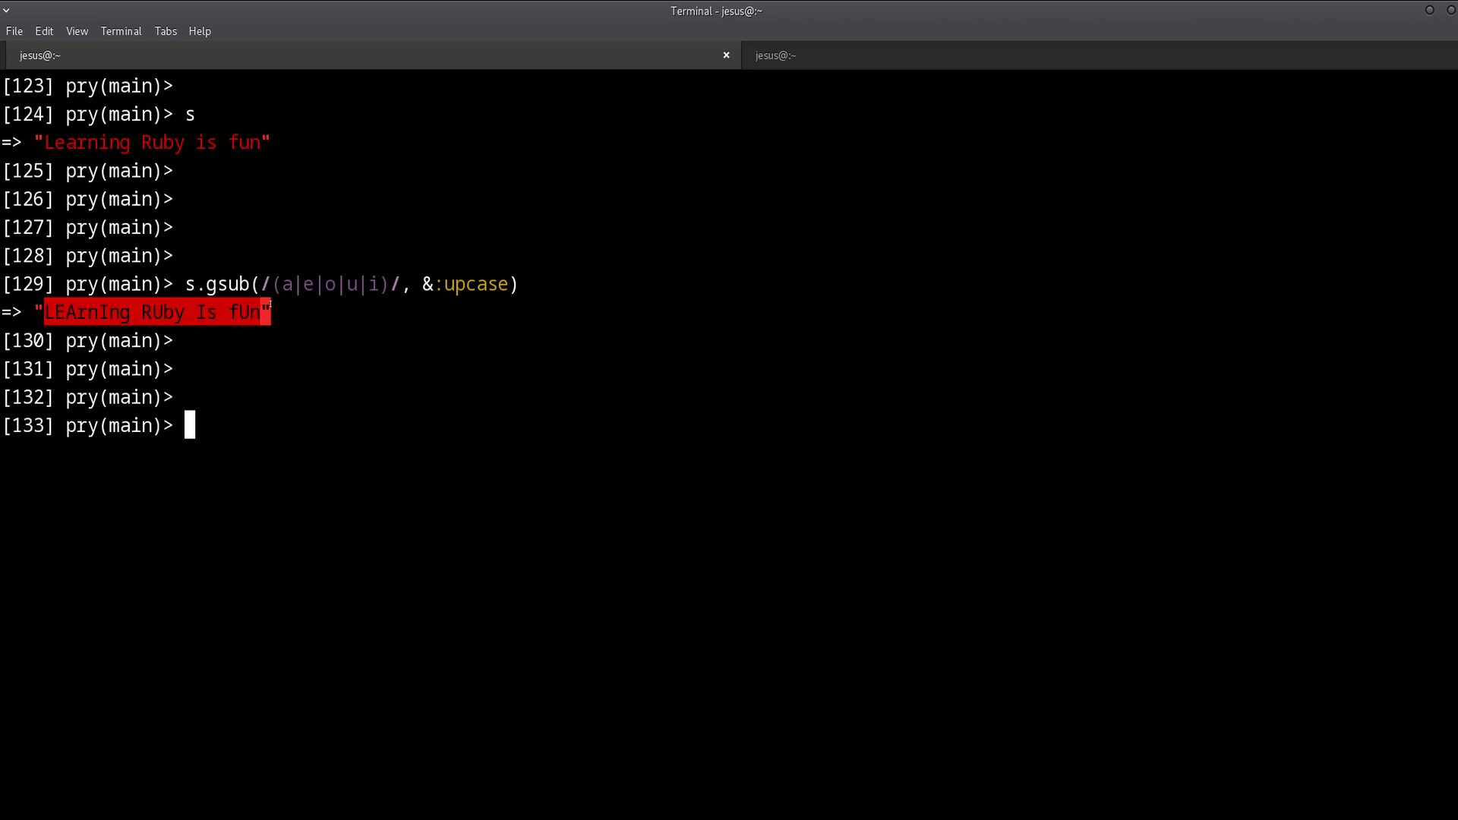
pyautogui.click(29, 340)
pyautogui.moveTo(41, 312); pyautogui.dragTo(269, 313)
pyautogui.click(46, 312)
pyautogui.moveTo(53, 312); pyautogui.dragTo(61, 312)
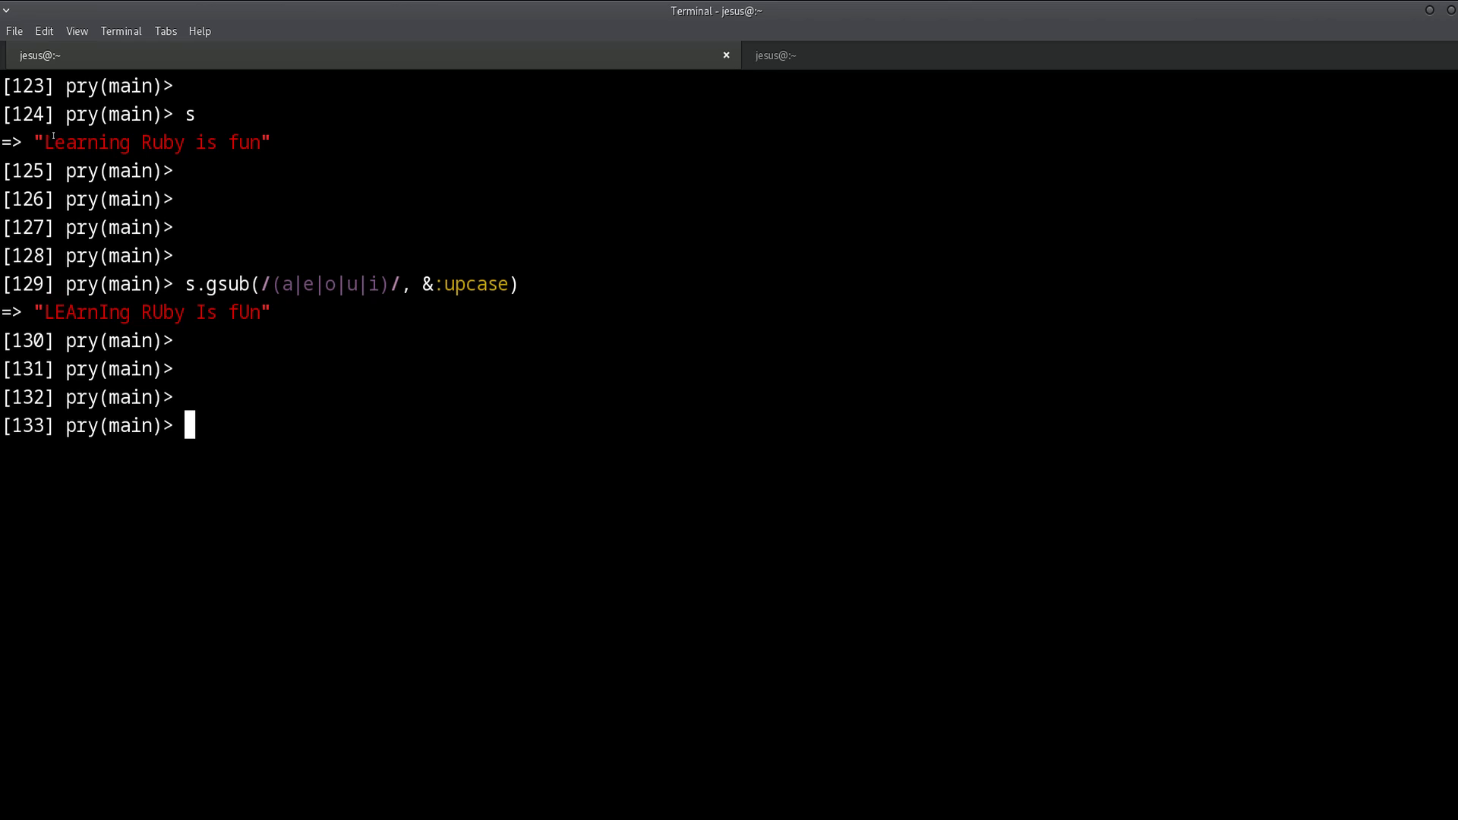
pyautogui.moveTo(53, 141); pyautogui.dragTo(63, 142)
pyautogui.moveTo(280, 284); pyautogui.dragTo(402, 283)
pyautogui.click(275, 284)
pyautogui.moveTo(280, 284); pyautogui.dragTo(374, 284)
pyautogui.click(298, 283)
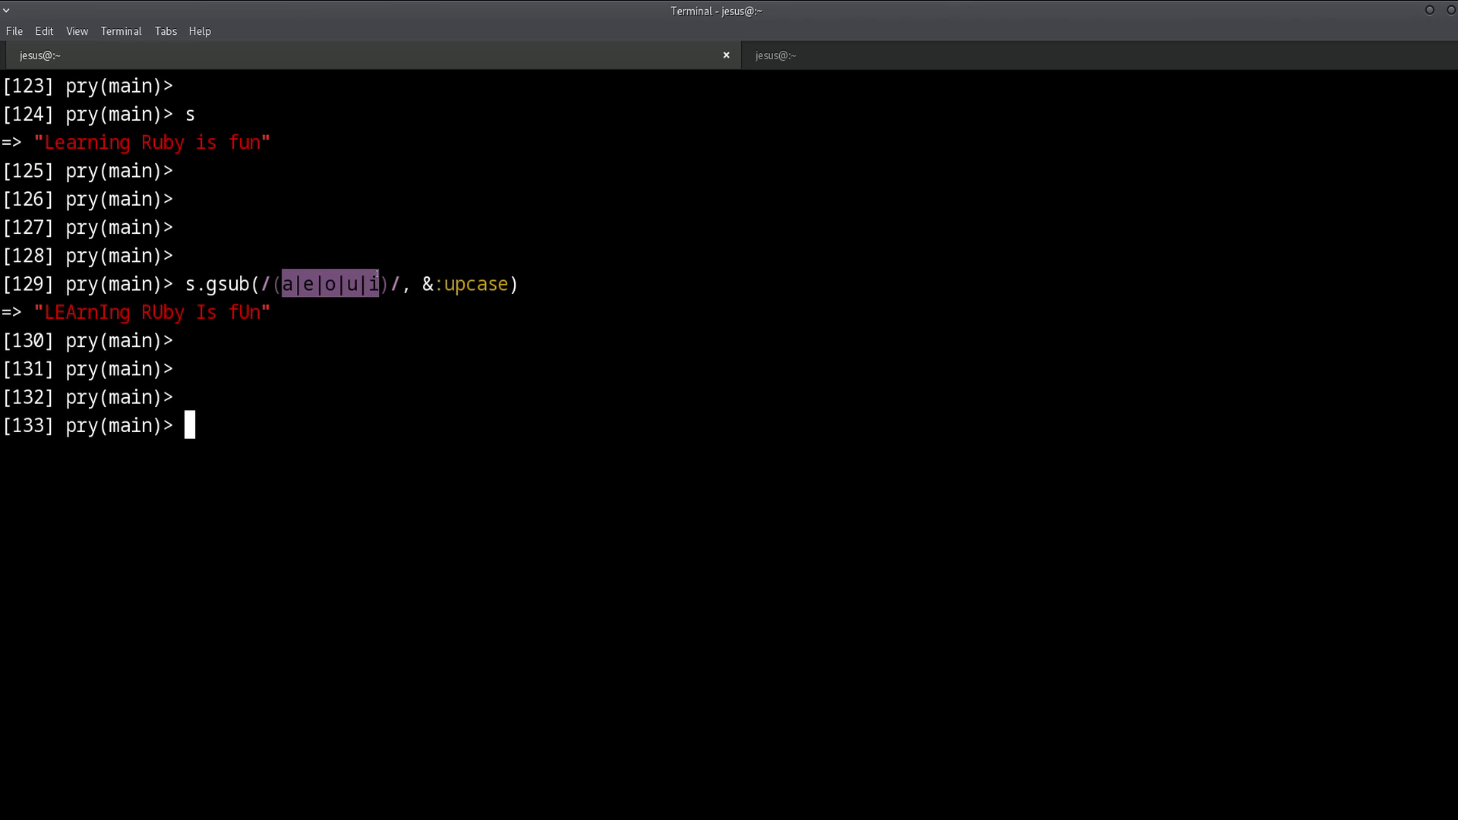
pyautogui.click(289, 288)
pyautogui.moveTo(278, 283); pyautogui.dragTo(386, 283)
pyautogui.click(417, 285)
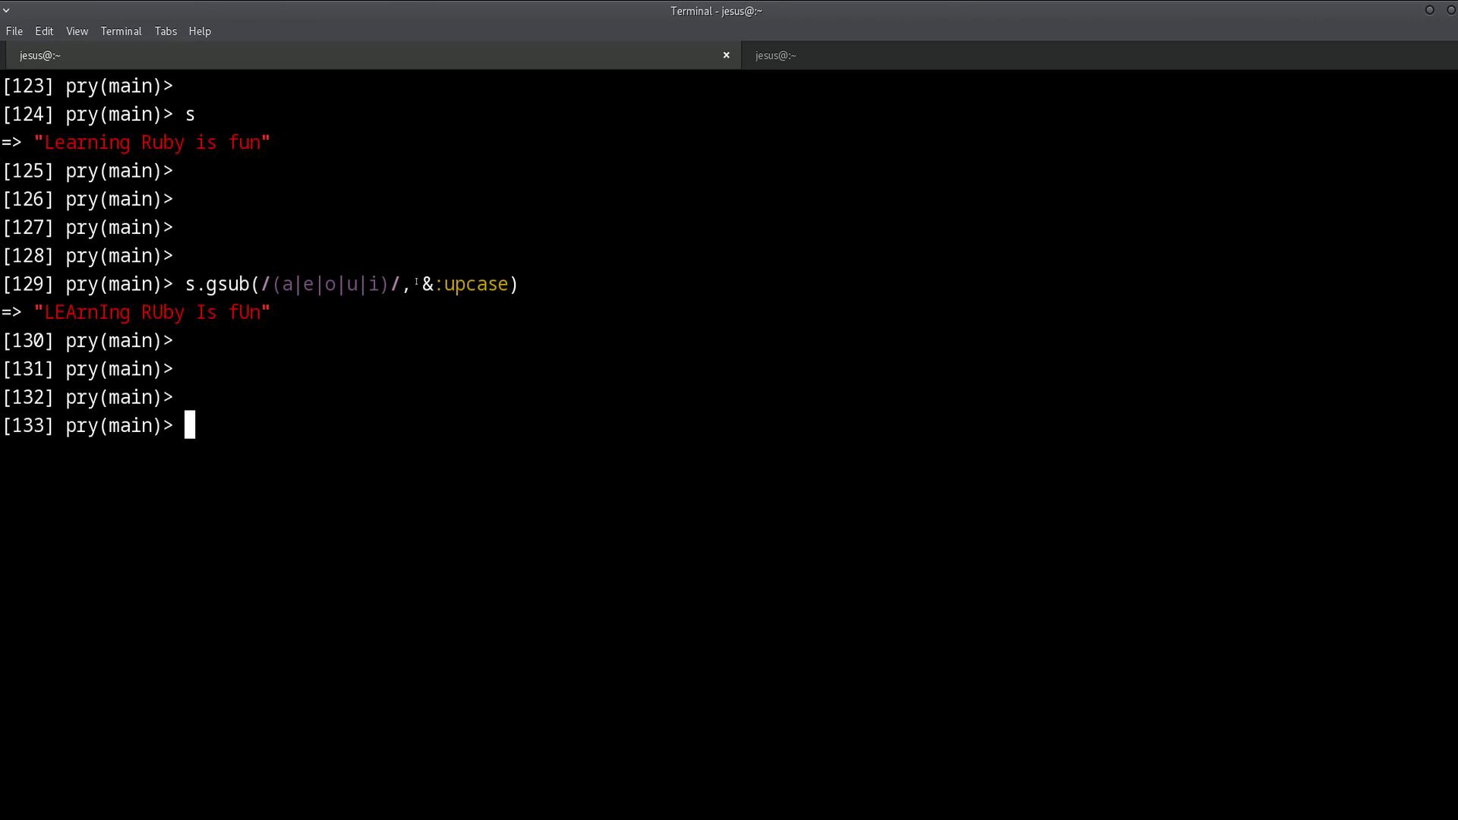
# Highlight the &:upcase block argument, the original string and the uppercase-vowel result.
pyautogui.moveTo(419, 284)
pyautogui.mouseDown()
pyautogui.moveTo(508, 284)
pyautogui.moveTo(260, 284)
pyautogui.mouseUp()
pyautogui.click(421, 284)
pyautogui.click(509, 291)
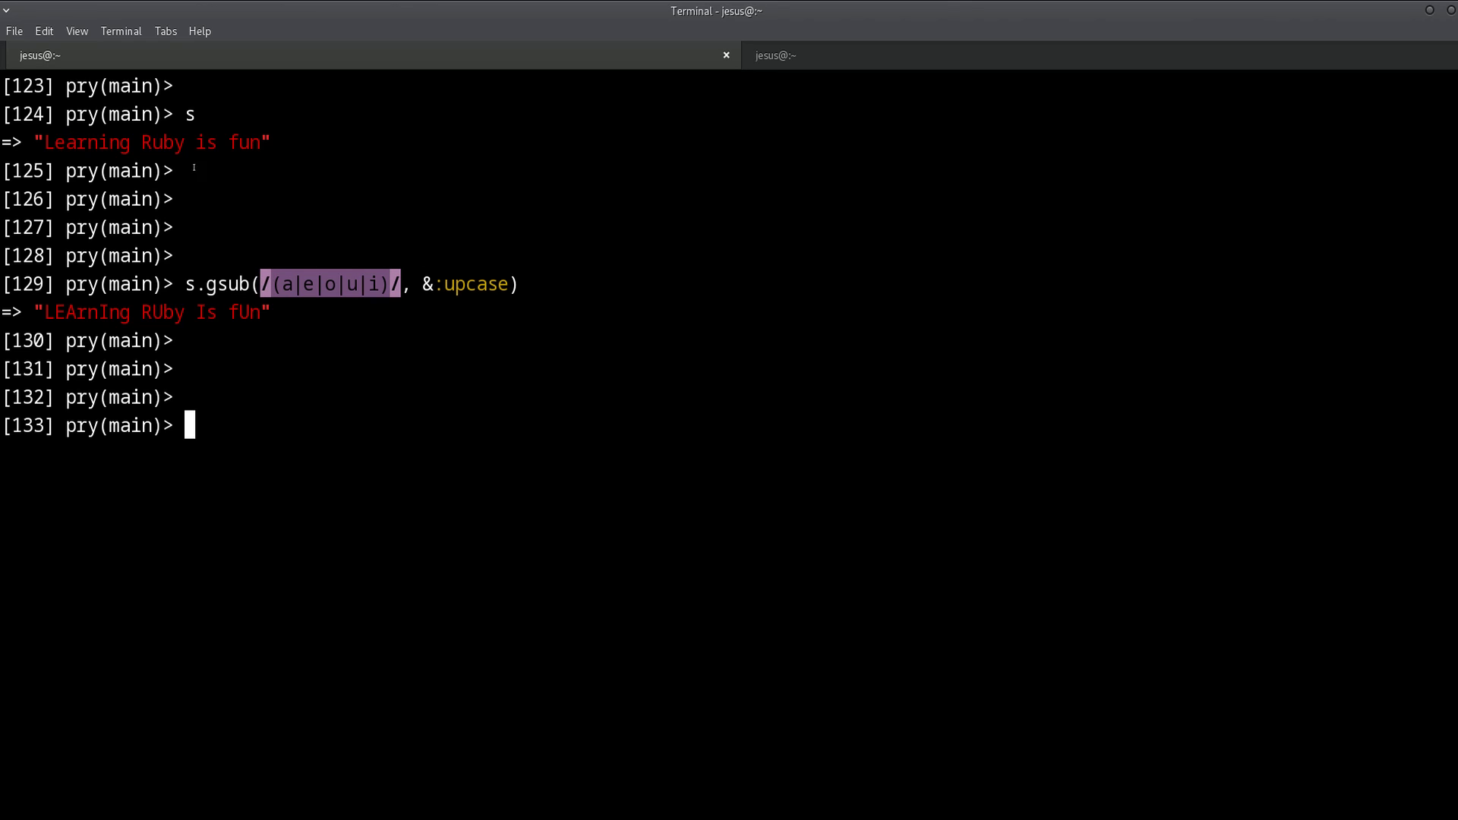
pyautogui.moveTo(53, 141); pyautogui.dragTo(90, 142)
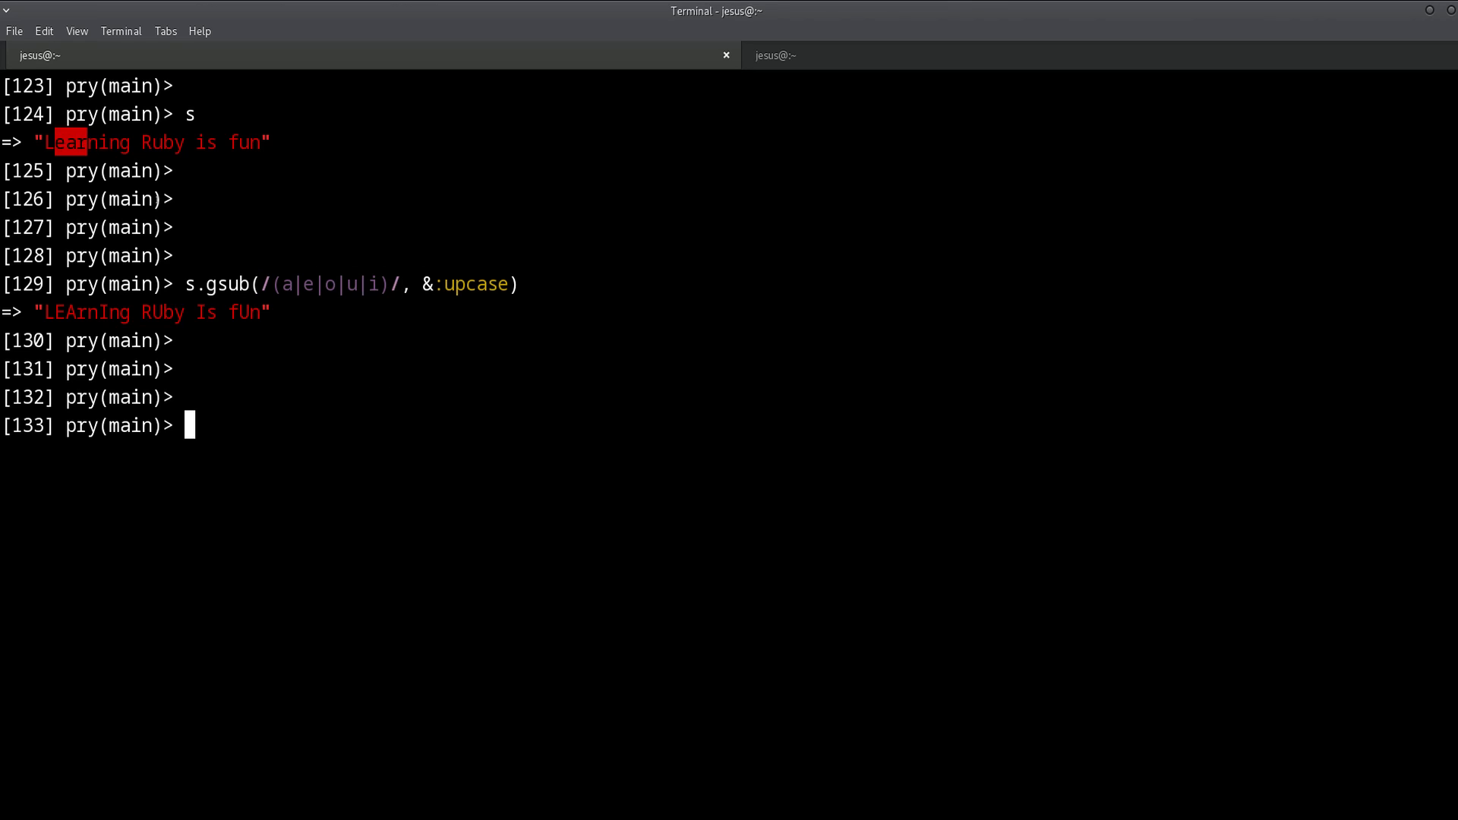
pyautogui.click(243, 391)
pyautogui.moveTo(43, 312); pyautogui.dragTo(263, 341)
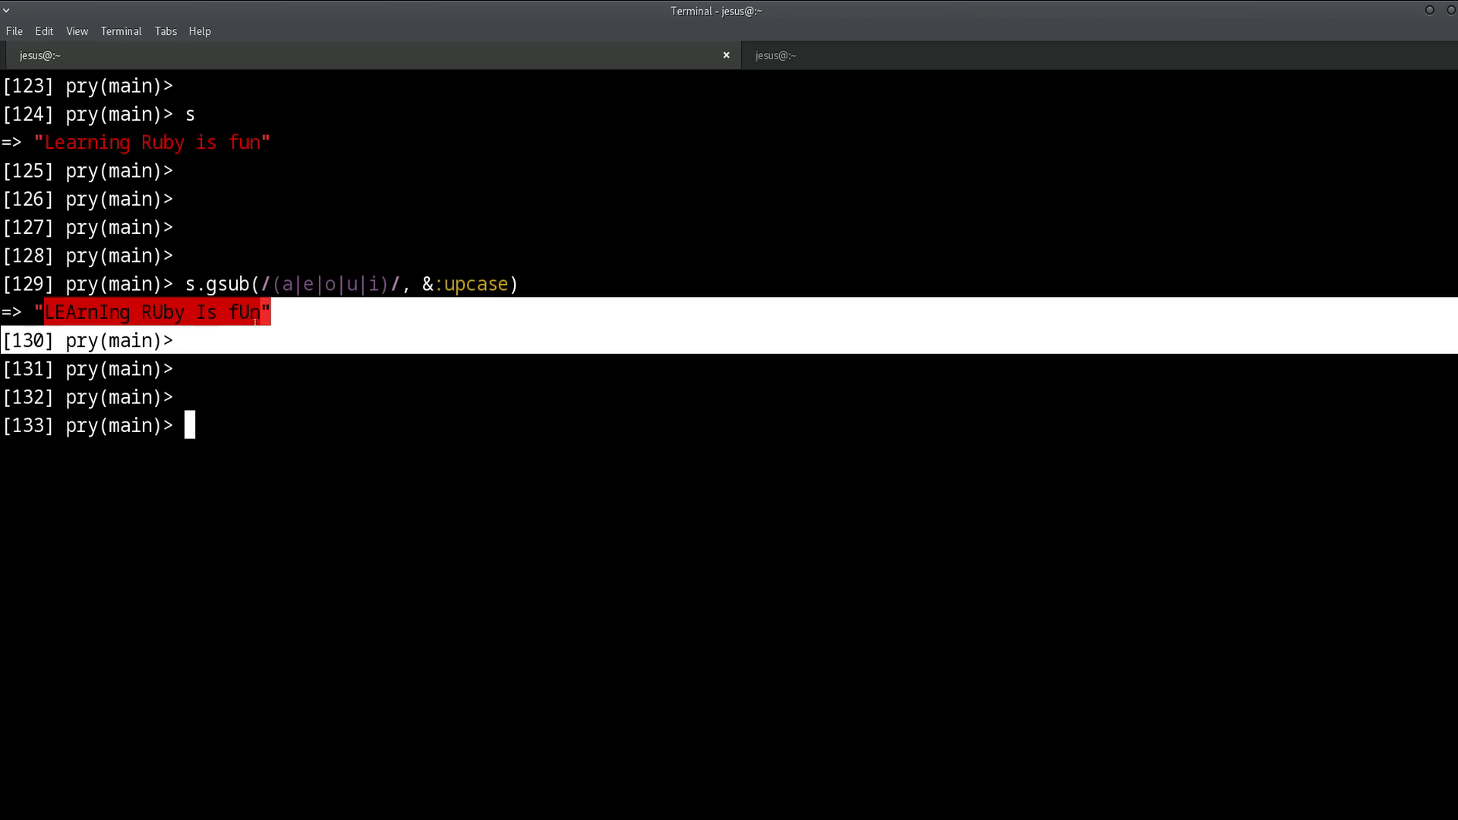
pyautogui.click(263, 317)
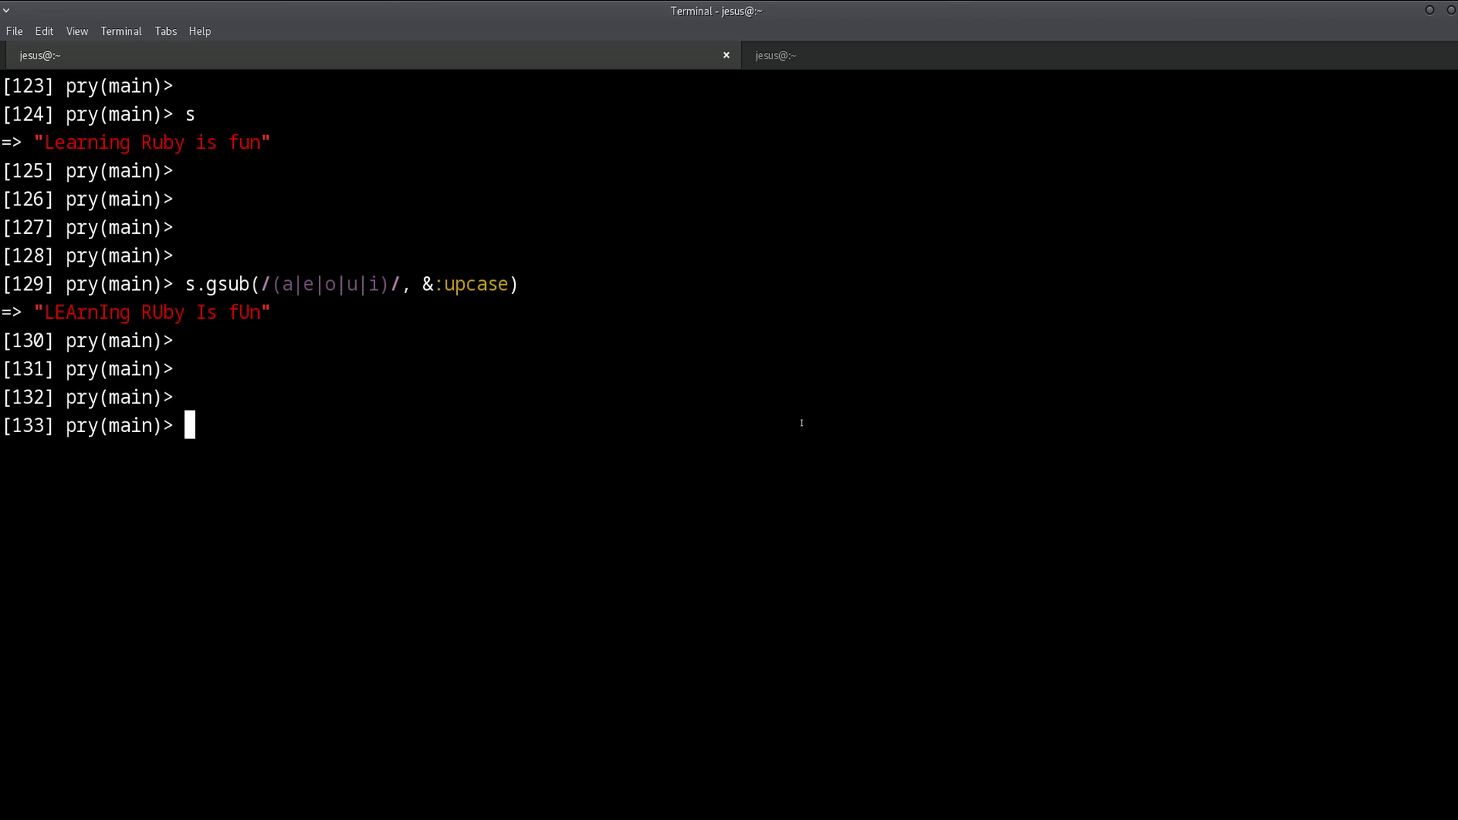
pyautogui.write('s.')
pyautogui.write('tr')
# Highlight gsub for comparison, then enter s.tr("", "") and move the cursor inside the first quotes.
pyautogui.moveTo(250, 283); pyautogui.dragTo(205, 284)
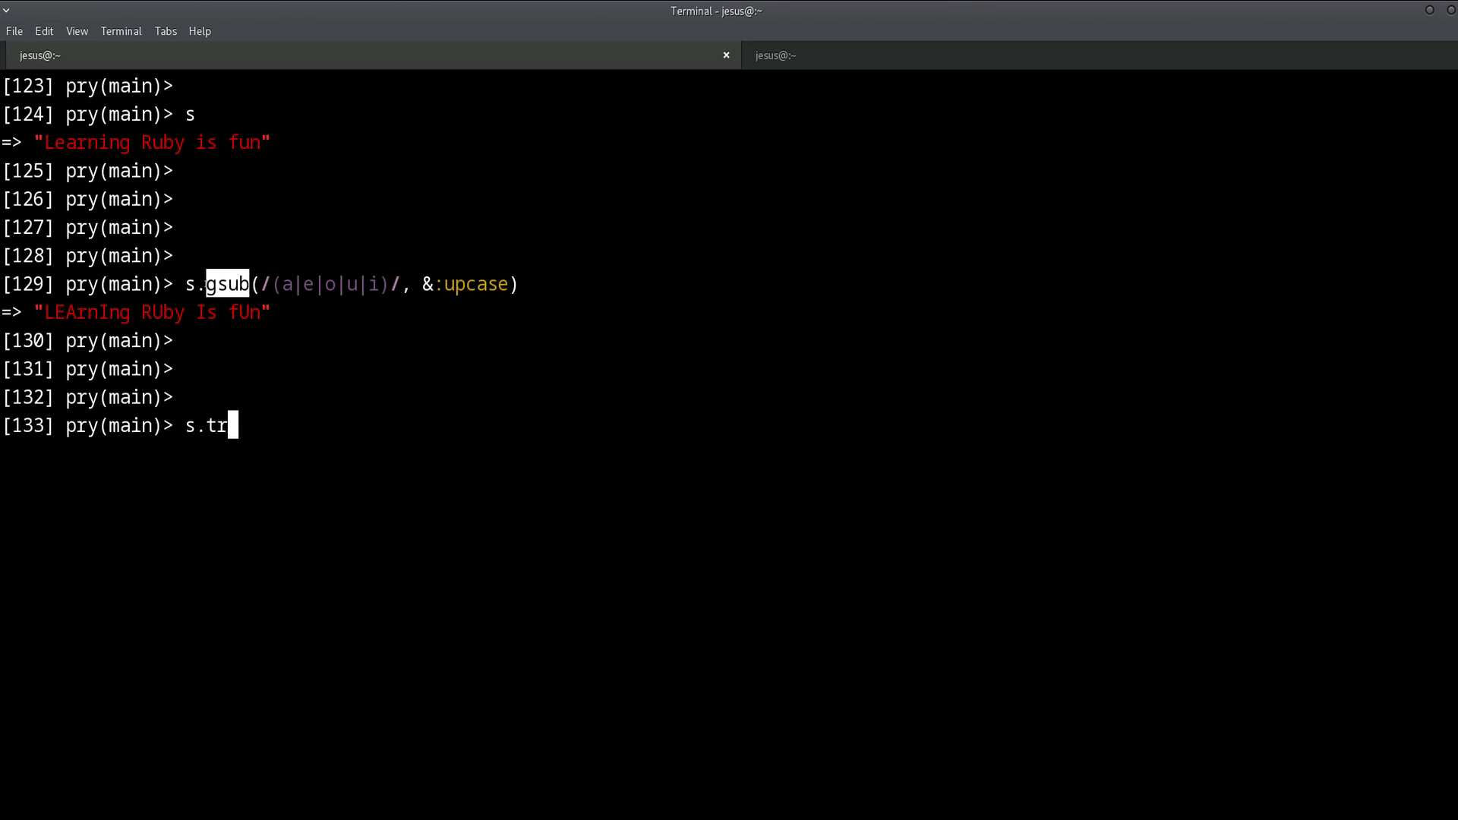
pyautogui.click(600, 509)
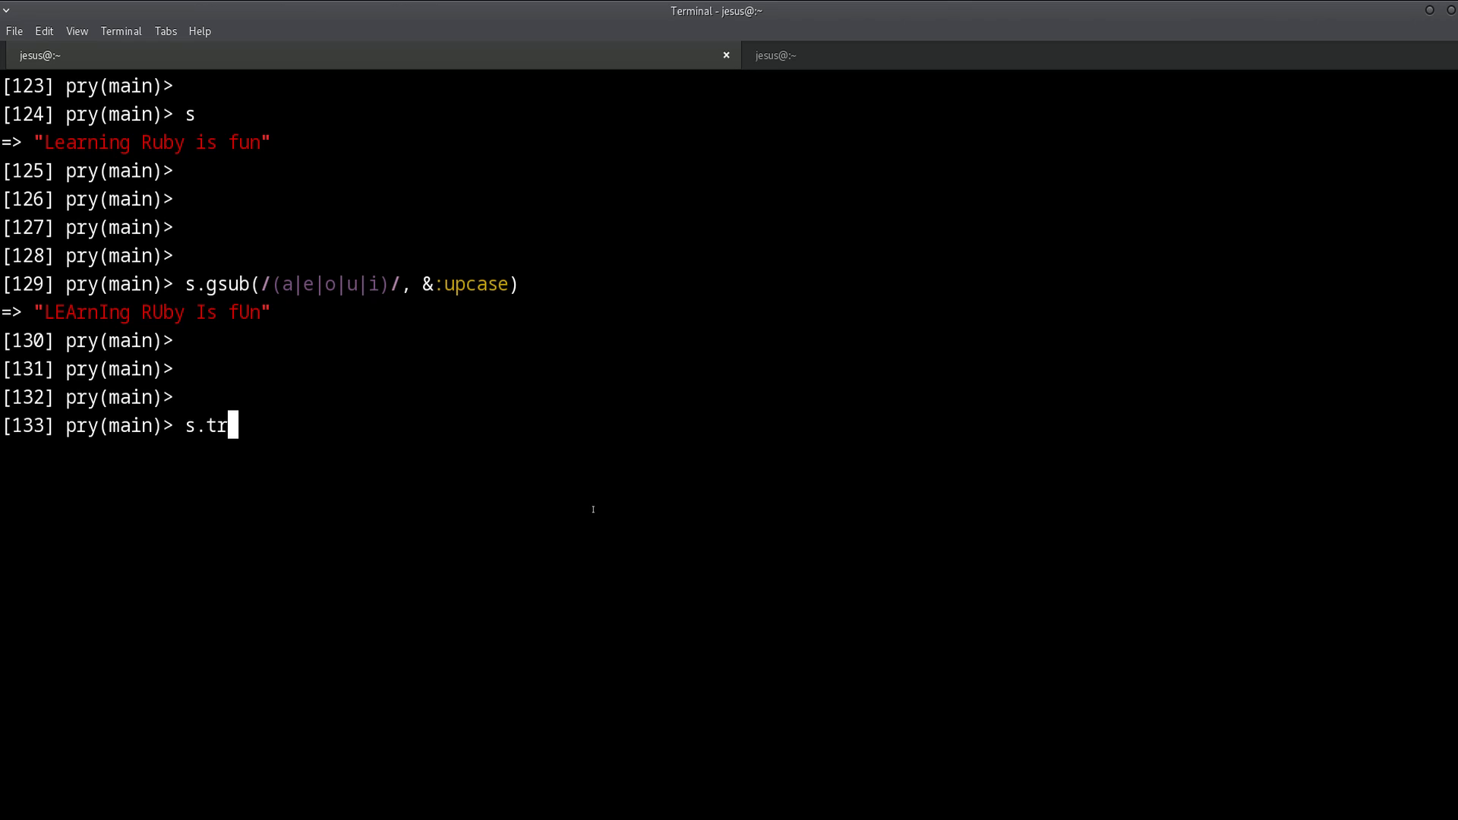
pyautogui.write('(""')
pyautogui.write(', "")')
pyautogui.press('Left')
pyautogui.press('Left')
pyautogui.press('Left')
pyautogui.press('Left')
pyautogui.press('Left')
pyautogui.press('Left')
pyautogui.press('Right')
pyautogui.write('a')
# Run s.tr("a", "1"), returning "Le1rning Ruby is fun".
pyautogui.press('Right')
pyautogui.press('Right')
pyautogui.press('Right')
pyautogui.press('Right')
pyautogui.write('1')
pyautogui.press('End')
pyautogui.press('Return')
pyautogui.press('Return')
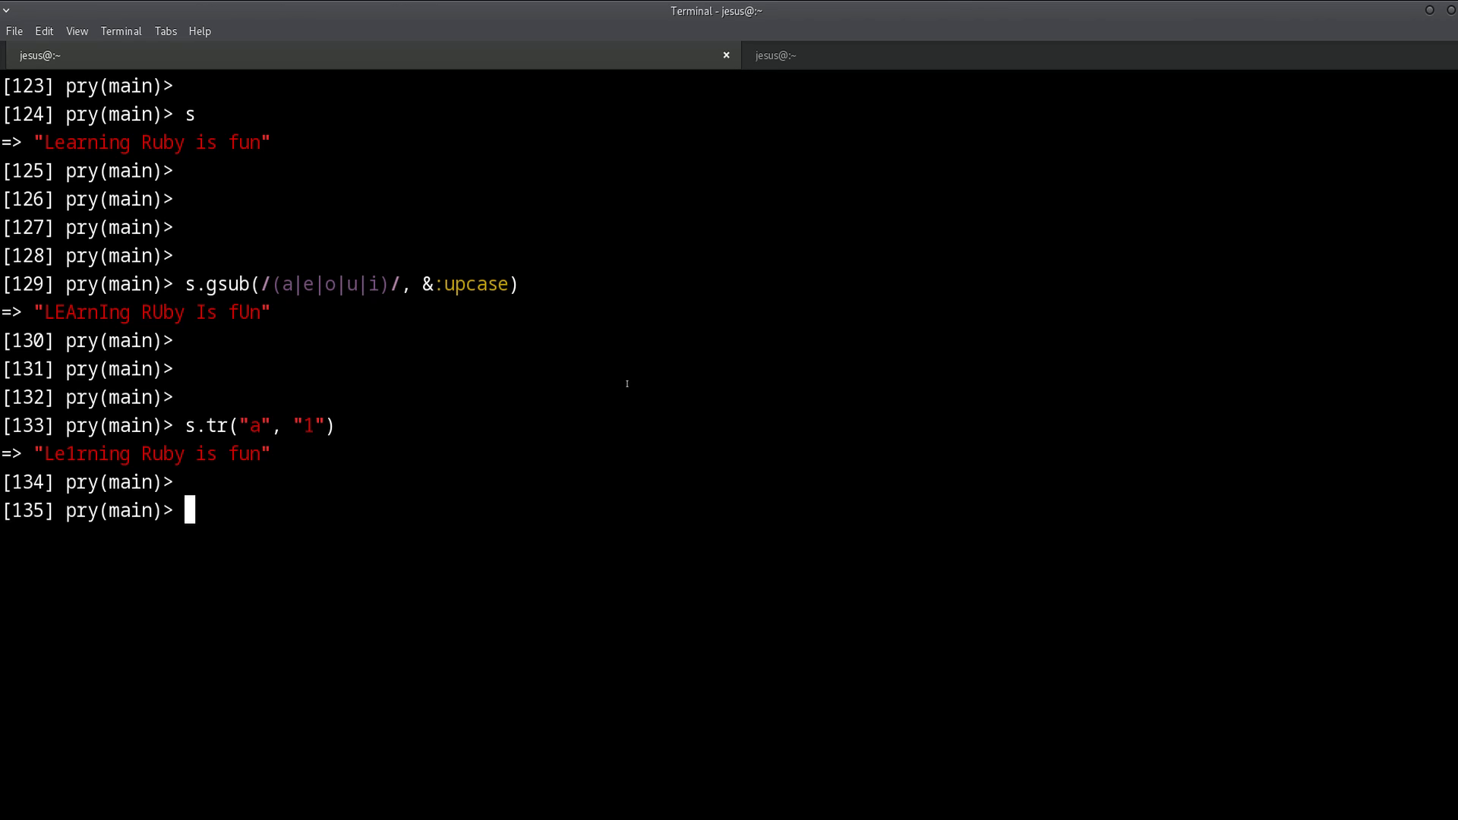
pyautogui.press('Return')
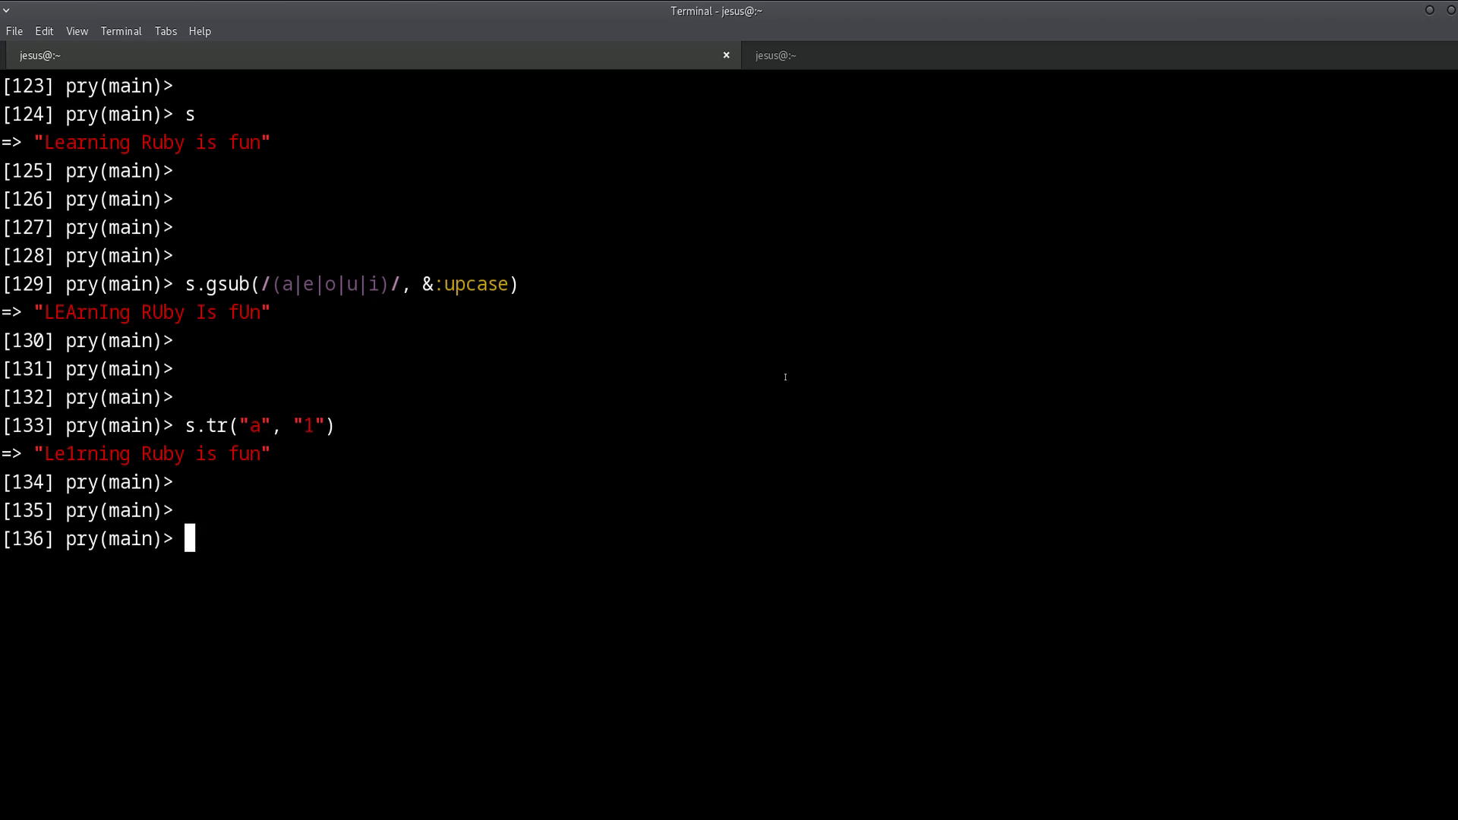
pyautogui.press('super')
pyautogui.press('Escape')
# Recall the command, change 1 to A and run s.tr("a", "A"), returning "LeArning Ruby is fun".
pyautogui.press('Up')
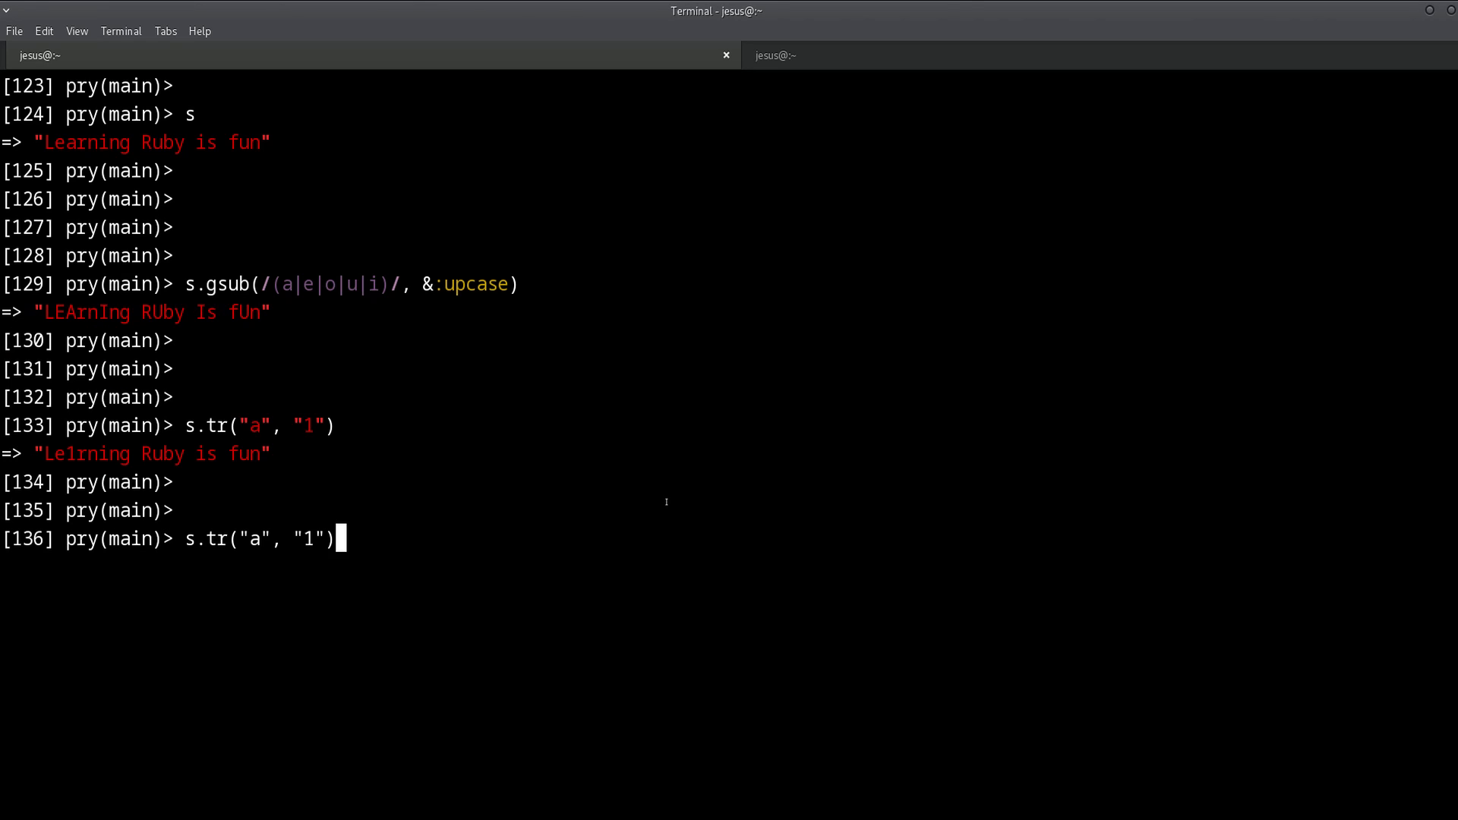
pyautogui.press('Left')
pyautogui.press('Left')
pyautogui.press('BackSpace')
pyautogui.write('A')
pyautogui.press('End')
pyautogui.press('Return')
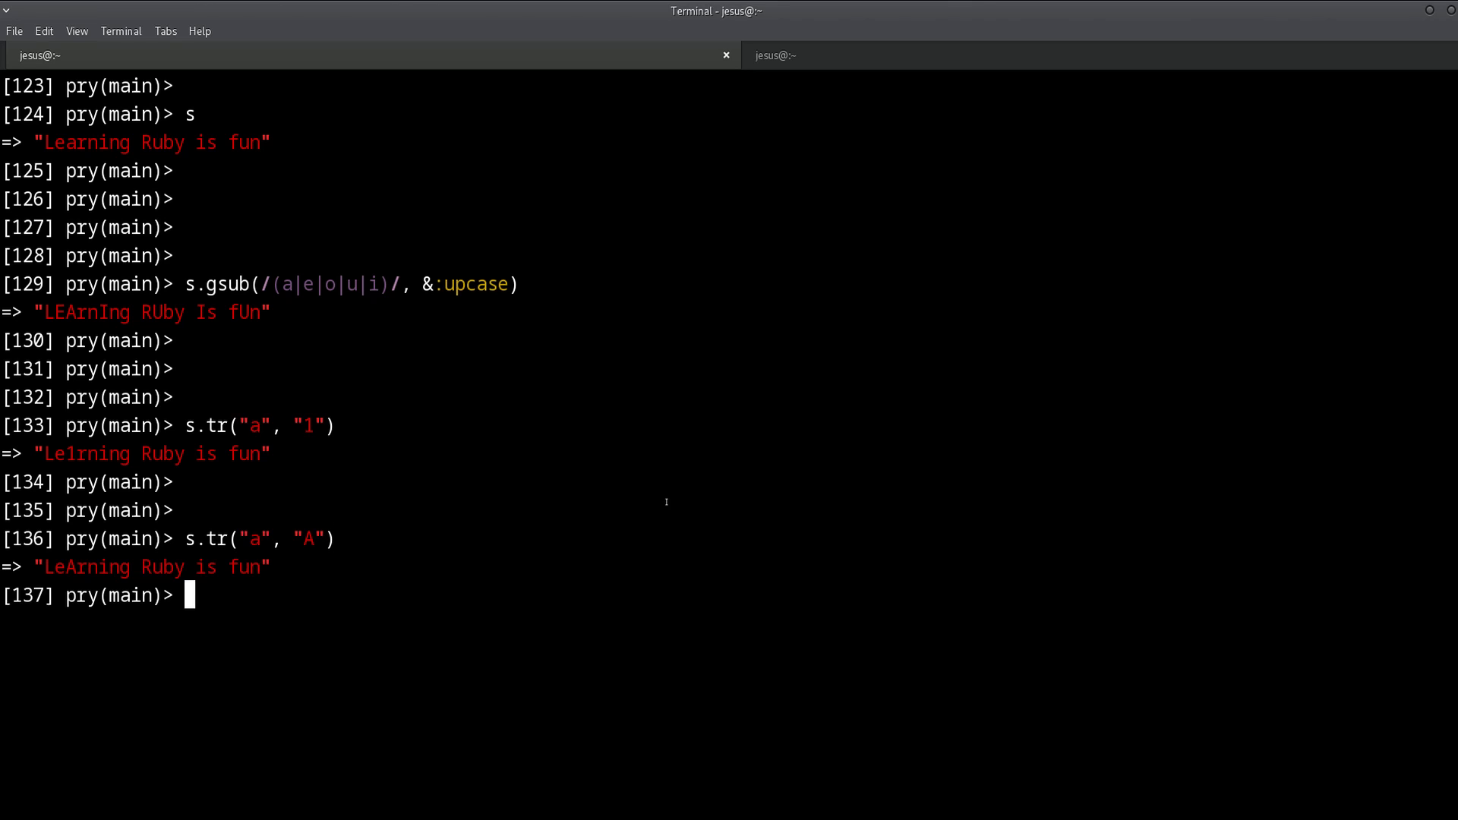
pyautogui.press('Return')
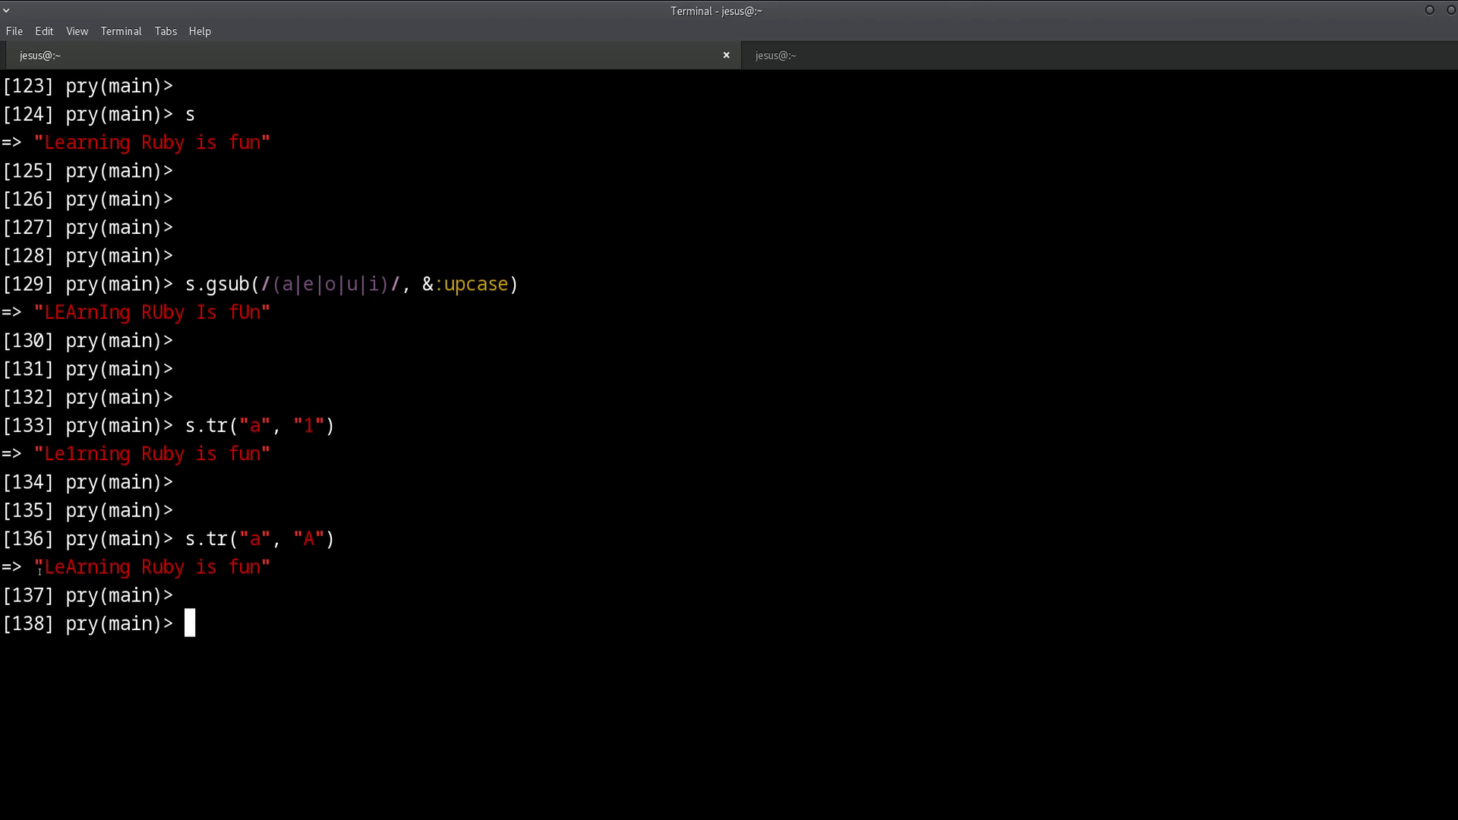
# Edit the recalled command into s.tr("aeoui", "AEOUI") and run it, returning "LEArnIng RUby Is fUn".
pyautogui.moveTo(44, 568); pyautogui.dragTo(132, 567)
pyautogui.click(643, 437)
pyautogui.press('Up')
pyautogui.press('Left')
pyautogui.press('Left')
pyautogui.press('Left')
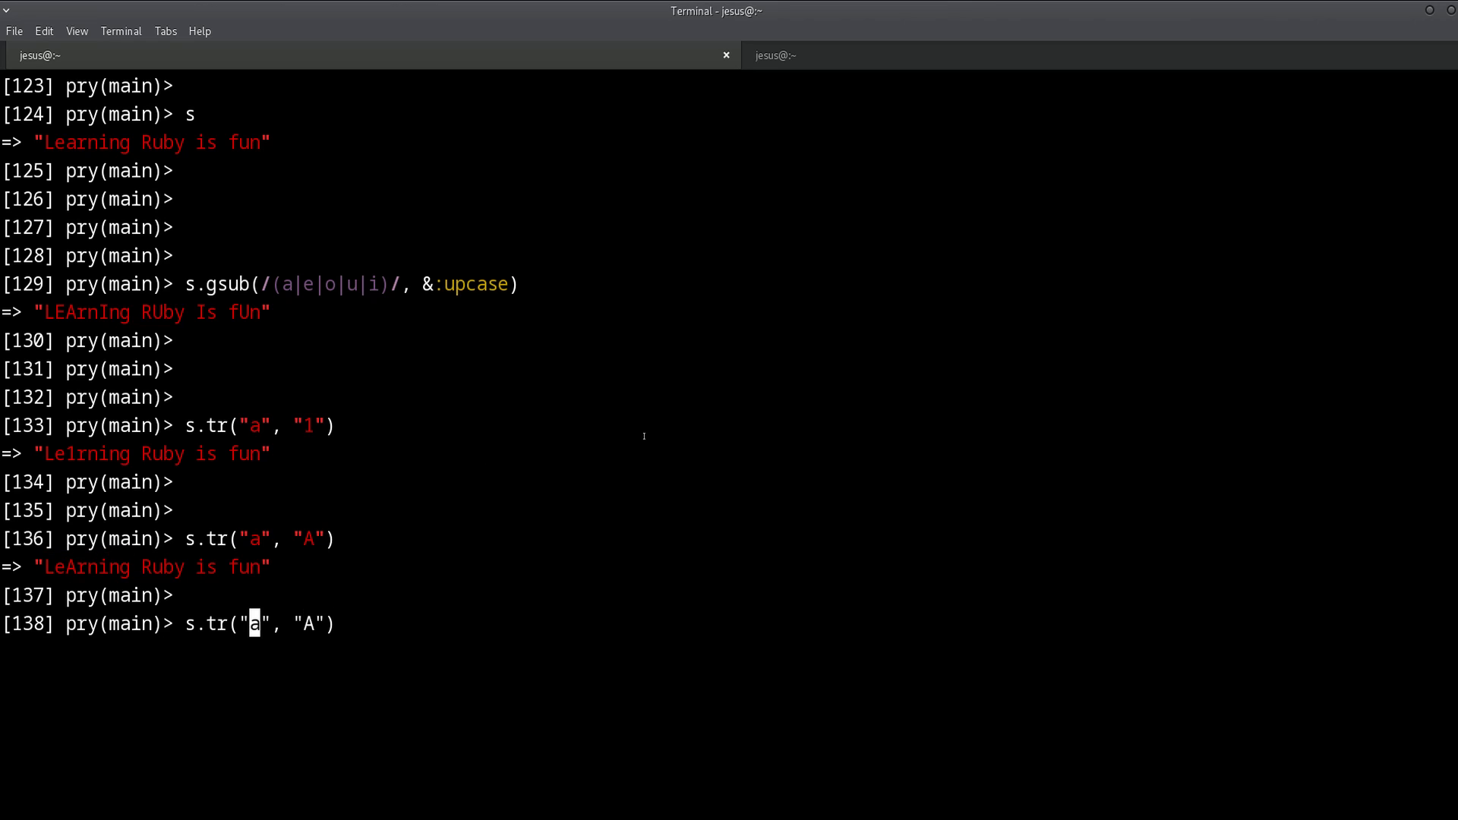
pyautogui.press('Right')
pyautogui.write('e')
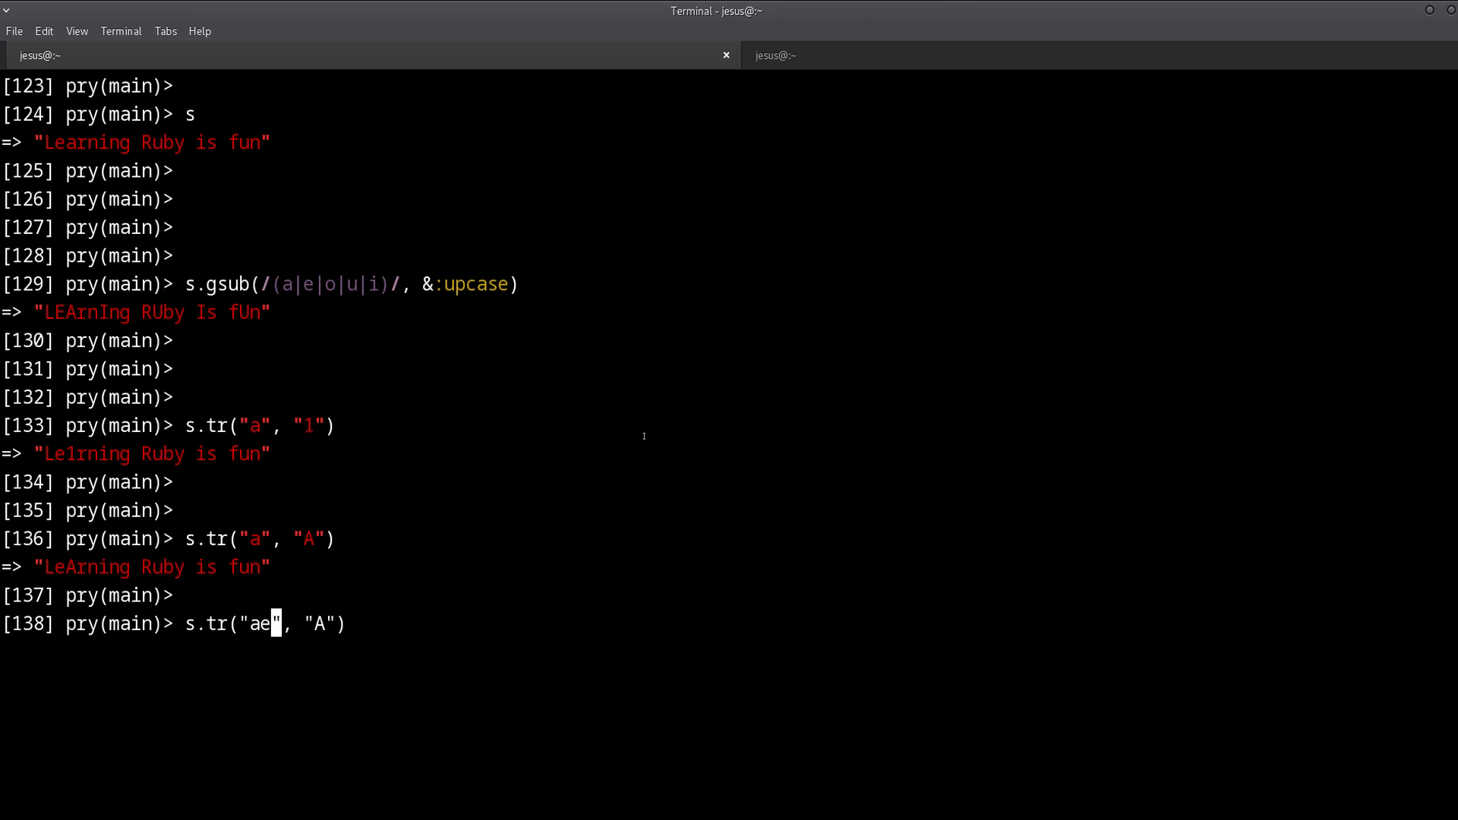
pyautogui.write('oui')
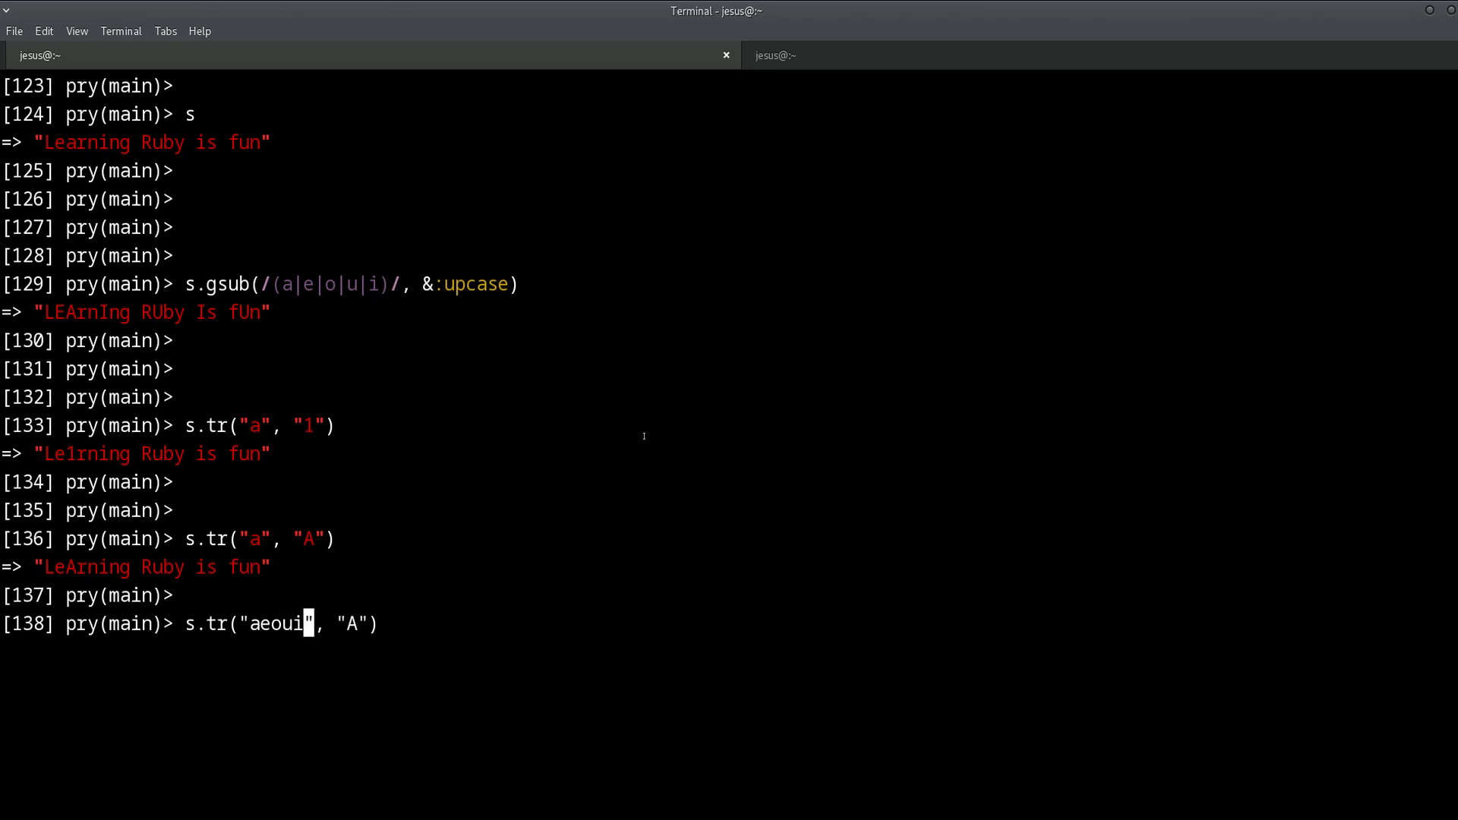
pyautogui.press('End')
pyautogui.press('Left')
pyautogui.press('Left')
pyautogui.write('EOUI')
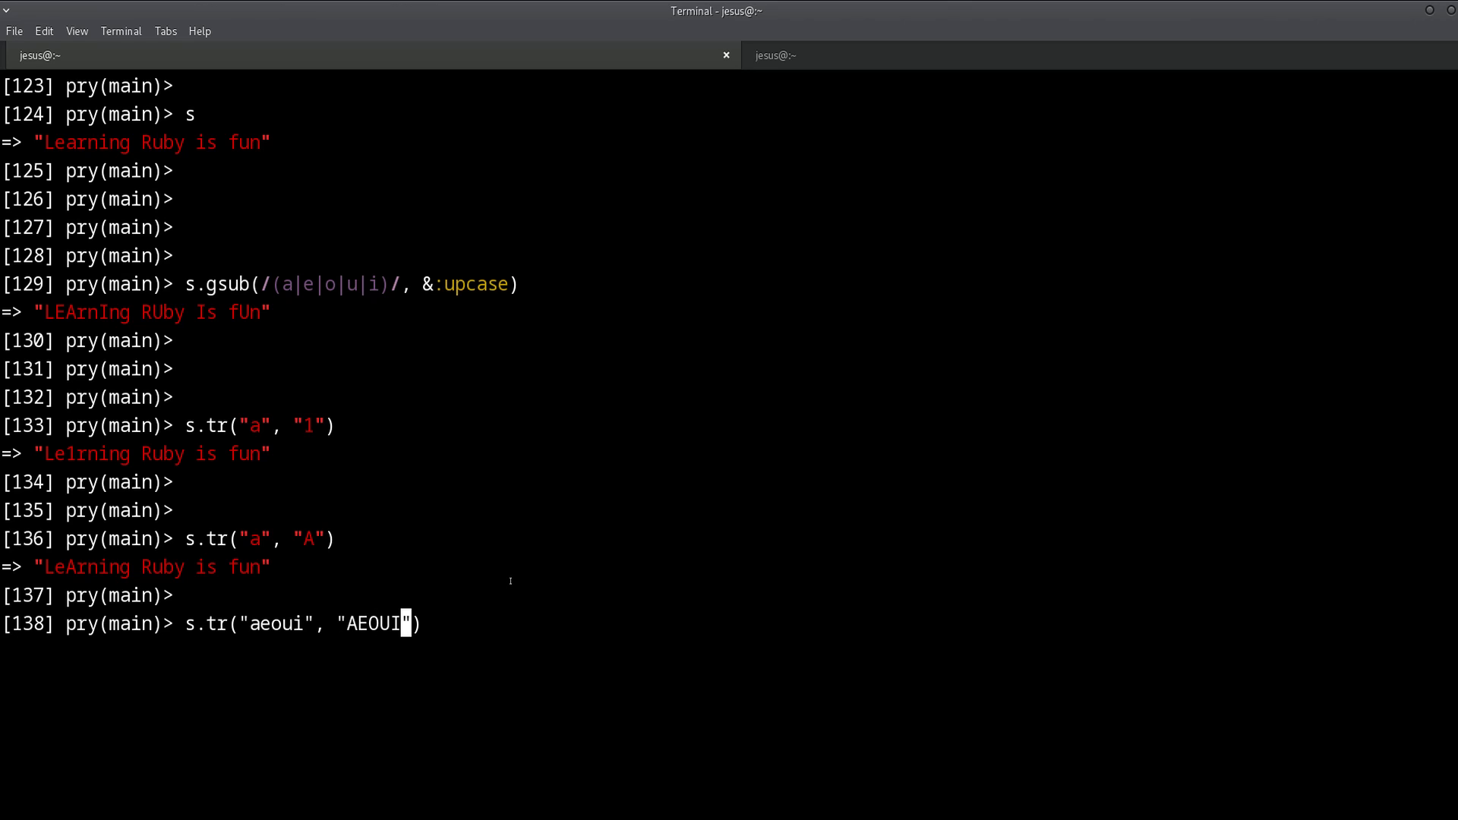
pyautogui.press('Return')
pyautogui.press('Return')
pyautogui.press('Return')
pyautogui.press('Return')
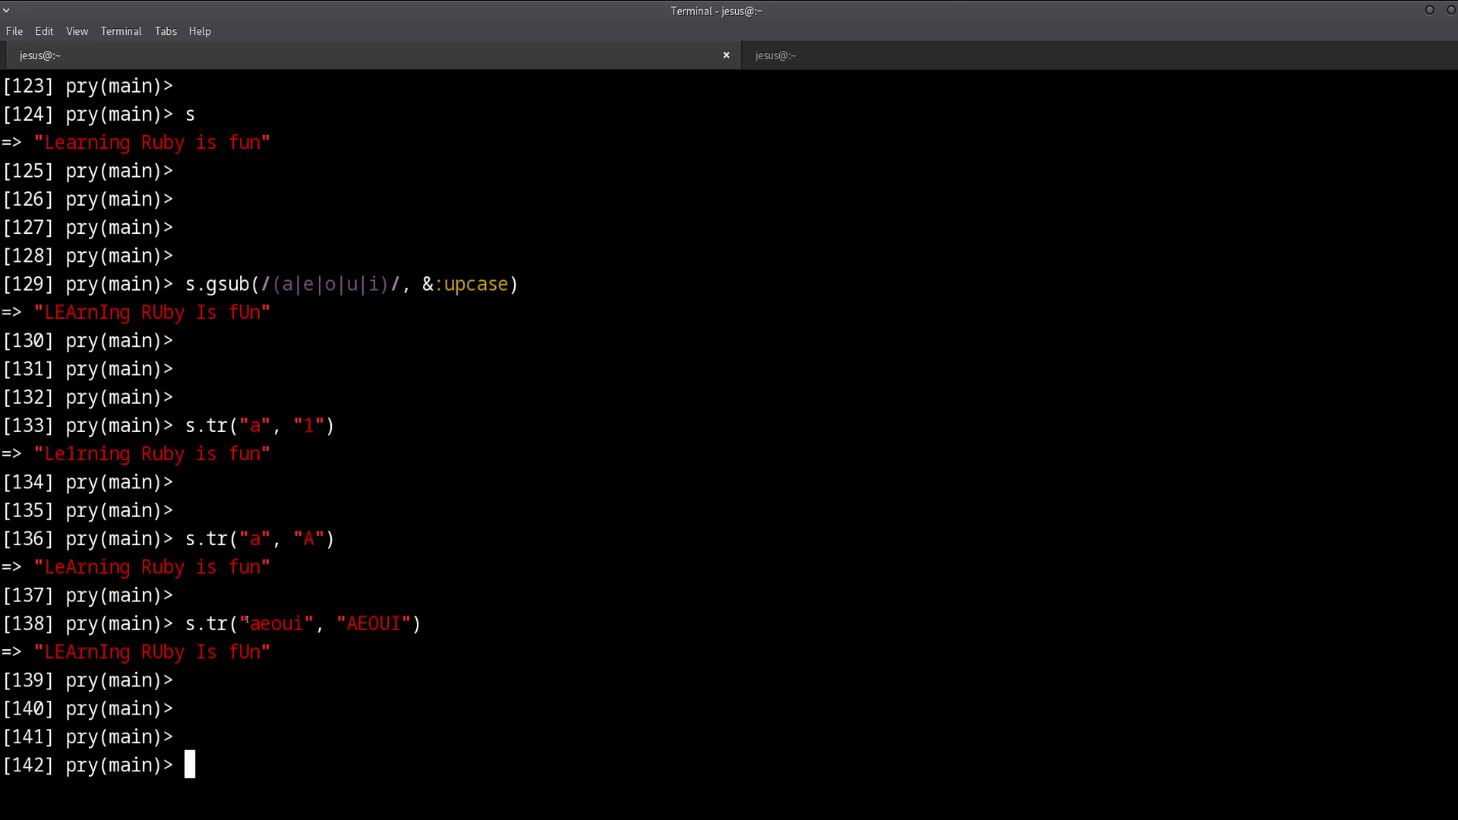
# Highlight the vowel arguments and the capitalised result, then select the earlier gsub vowel command to copy it.
pyautogui.moveTo(244, 622); pyautogui.dragTo(410, 624)
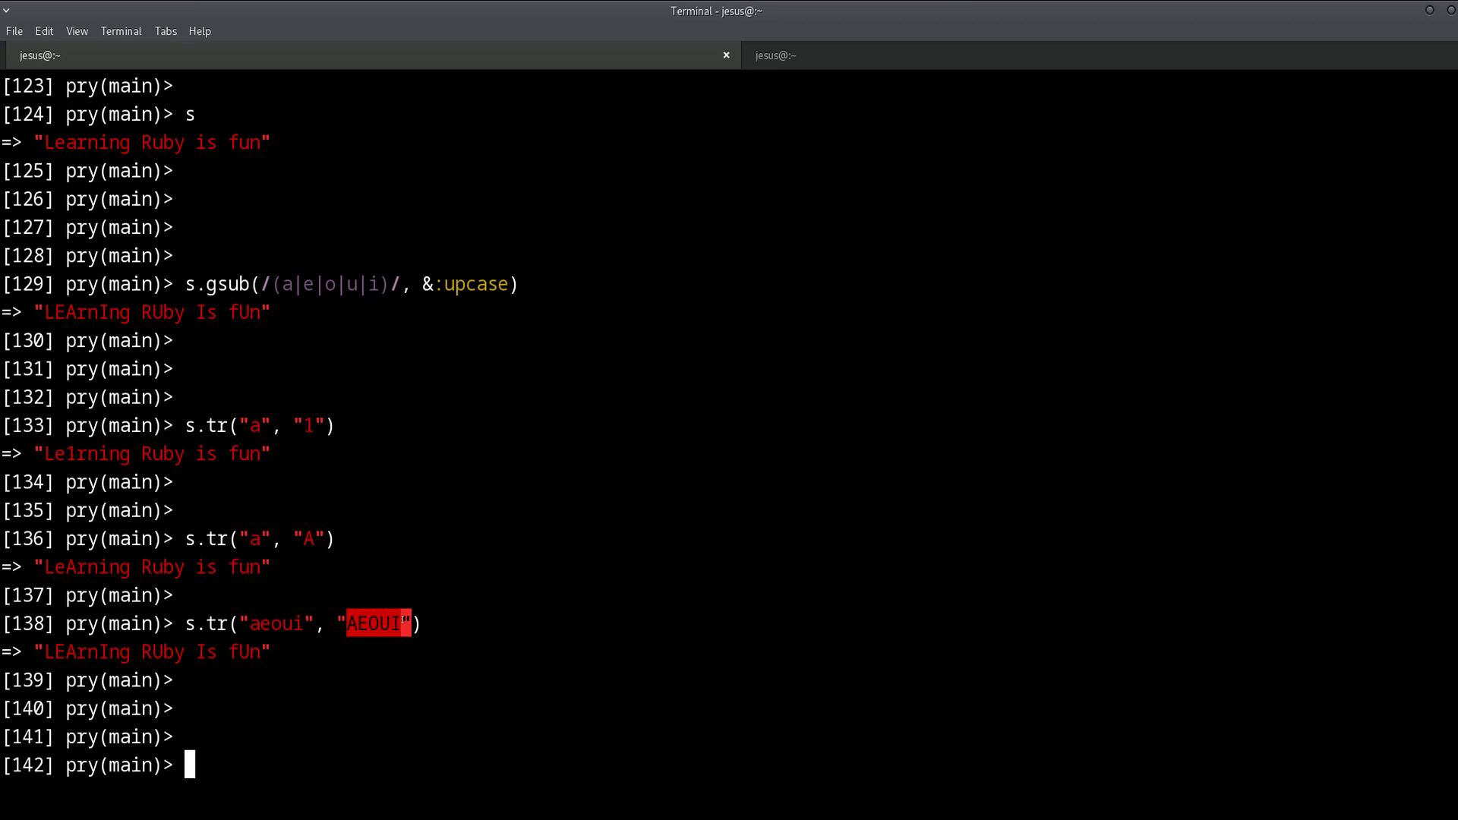
pyautogui.click(518, 507)
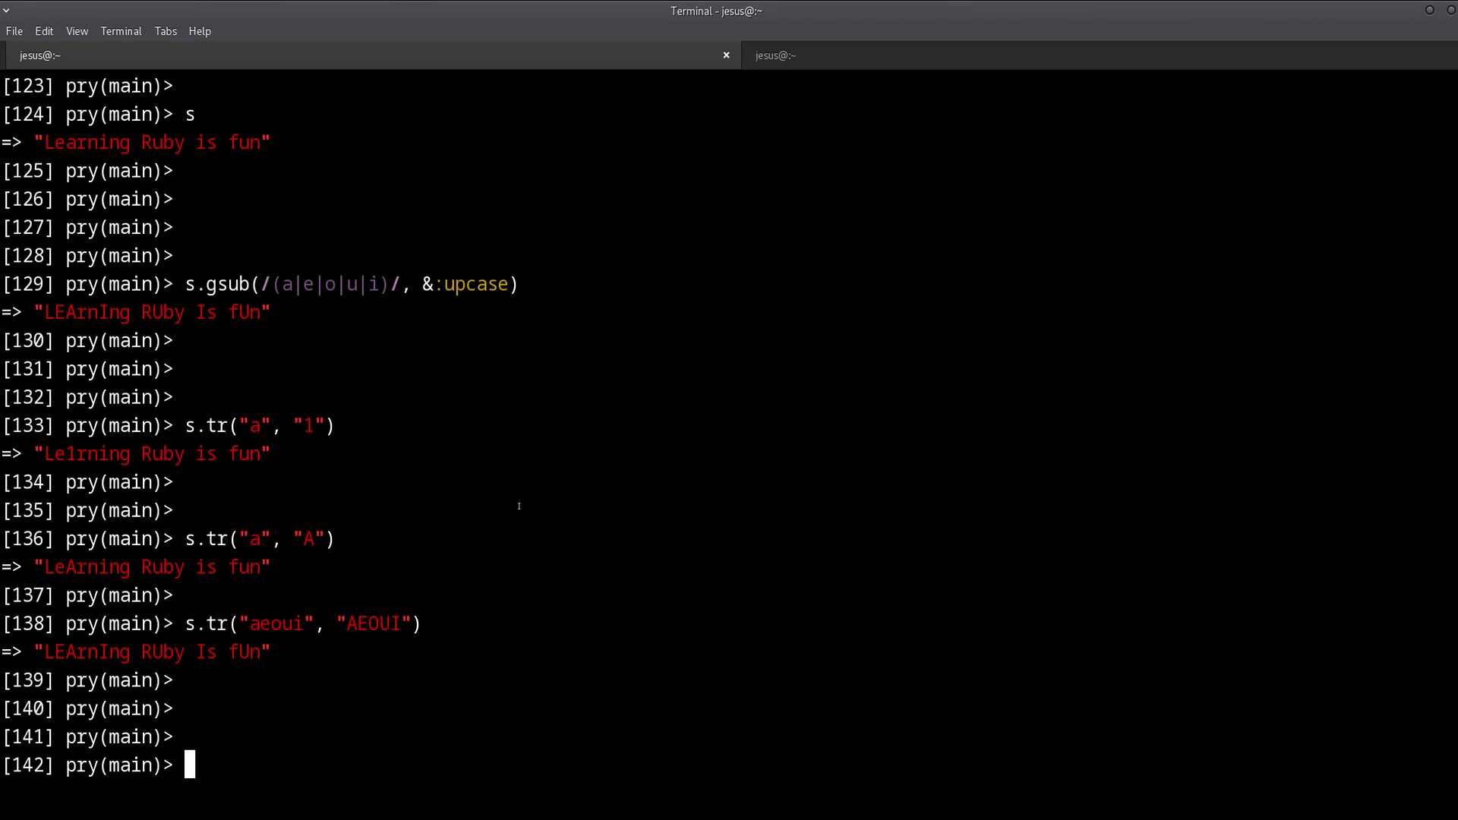
pyautogui.moveTo(34, 652); pyautogui.dragTo(269, 652)
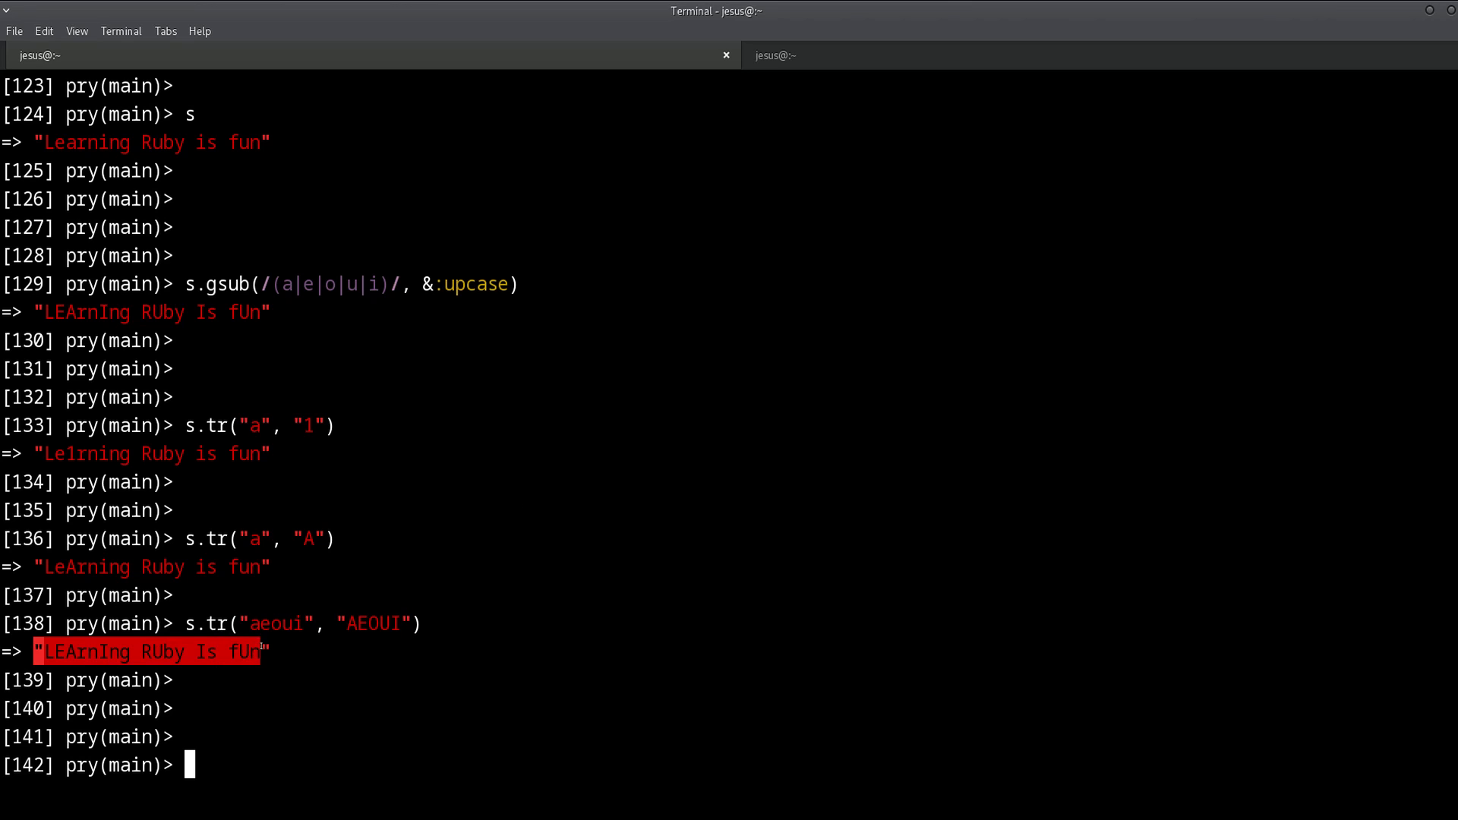
pyautogui.click(191, 271)
pyautogui.moveTo(186, 284); pyautogui.dragTo(551, 288)
pyautogui.hotkey('ctrl', 'c')
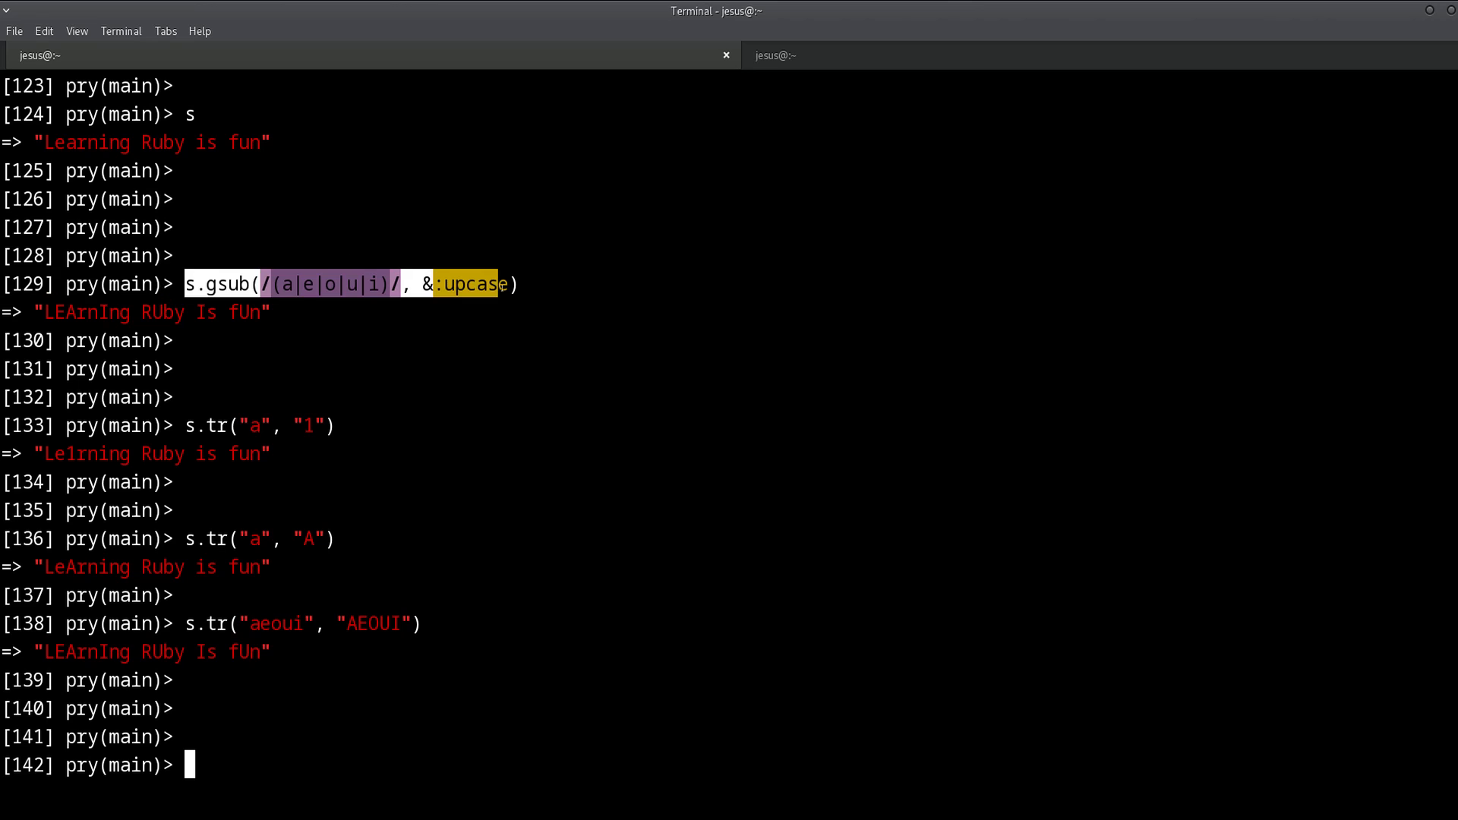
# Clear the screen and run the gsub call == s.tr("aeoui", "AEOUI") comparison, returning true.
pyautogui.hotkey('ctrl', 'l')
pyautogui.press('Return')
pyautogui.press('Return')
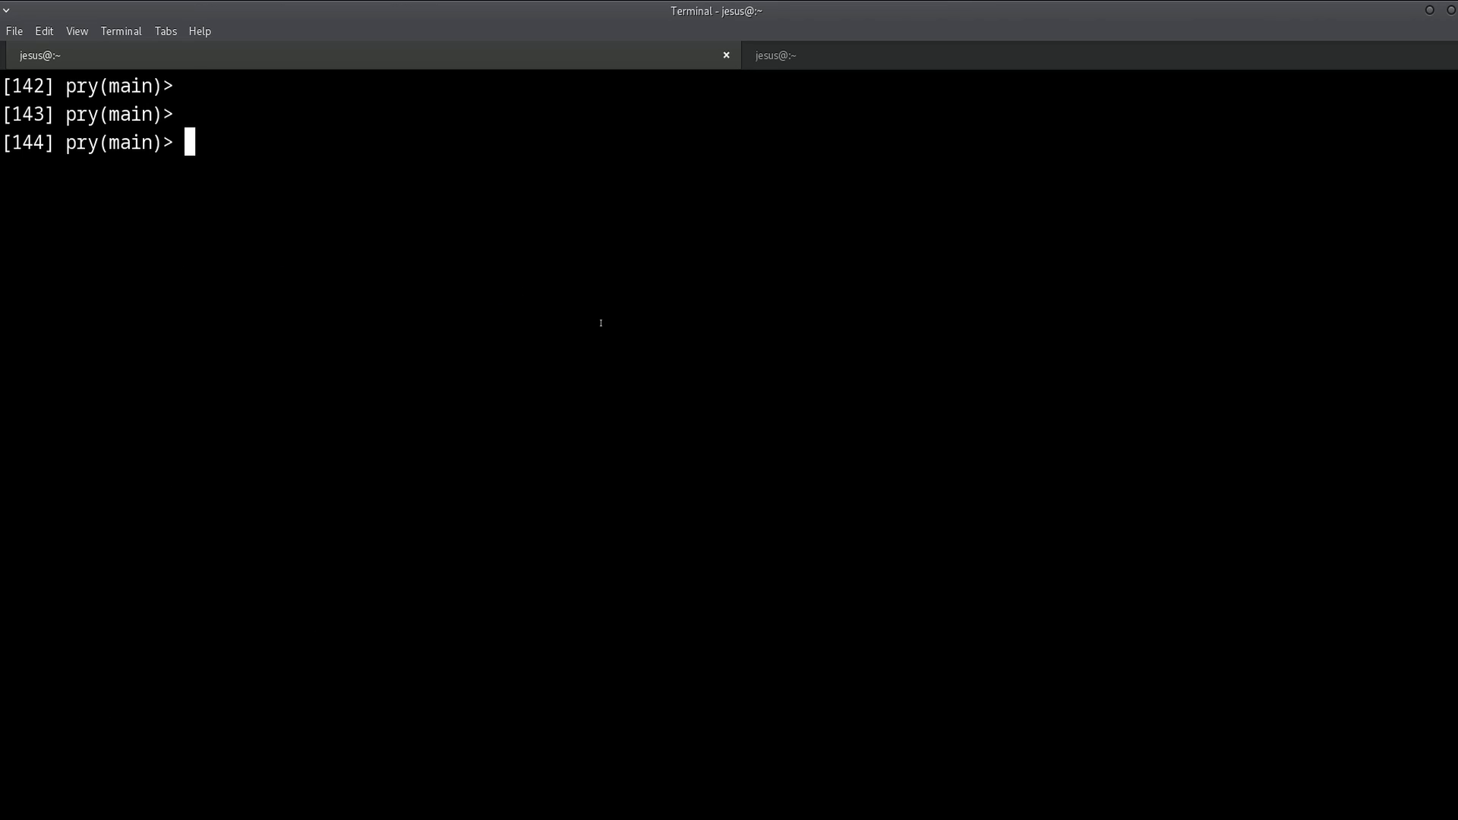
pyautogui.press('Return')
pyautogui.middleClick(689, 325)
pyautogui.write('=')
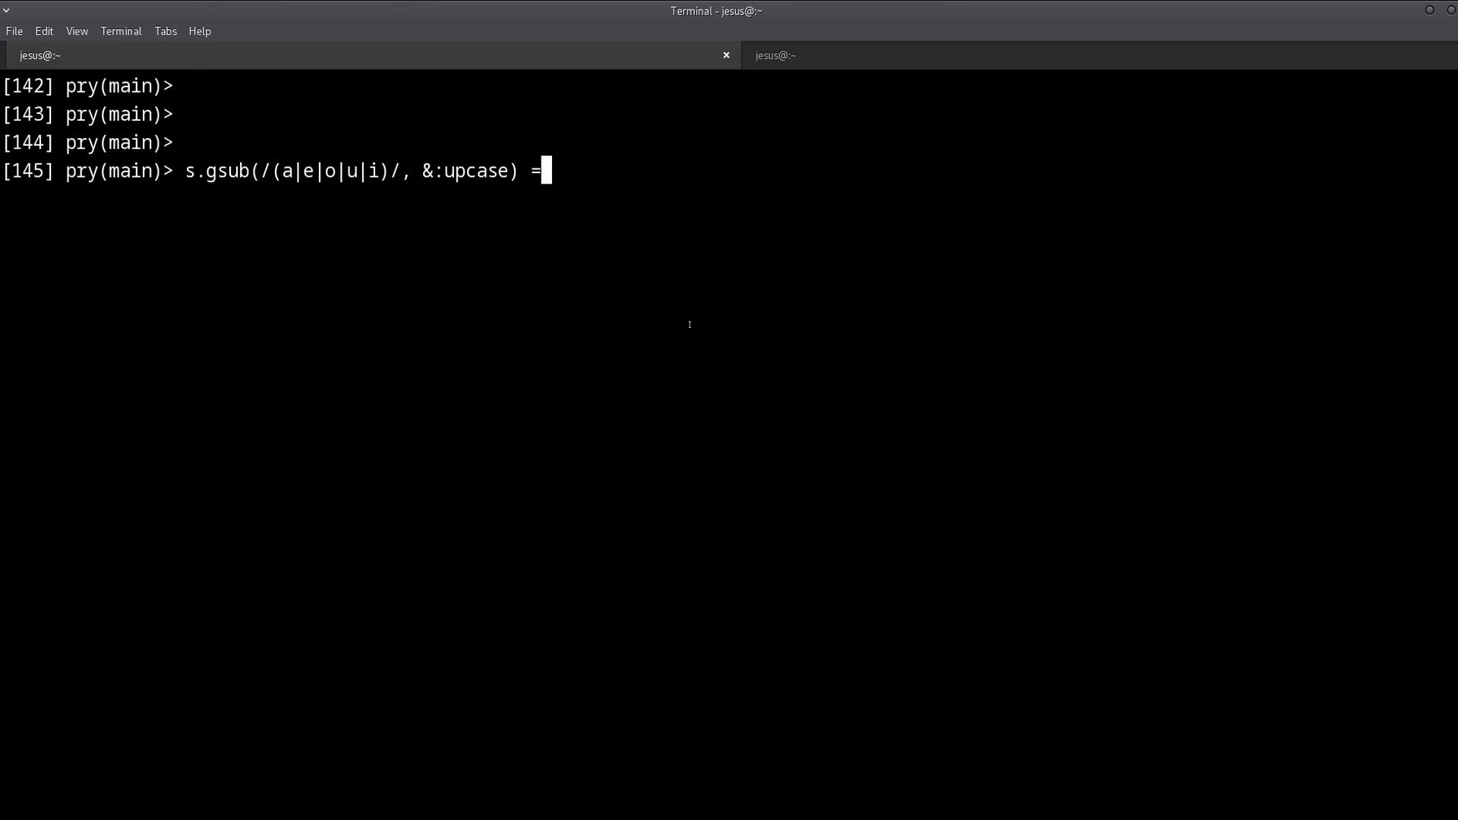
pyautogui.write('=')
pyautogui.scroll(3, 688, 325)
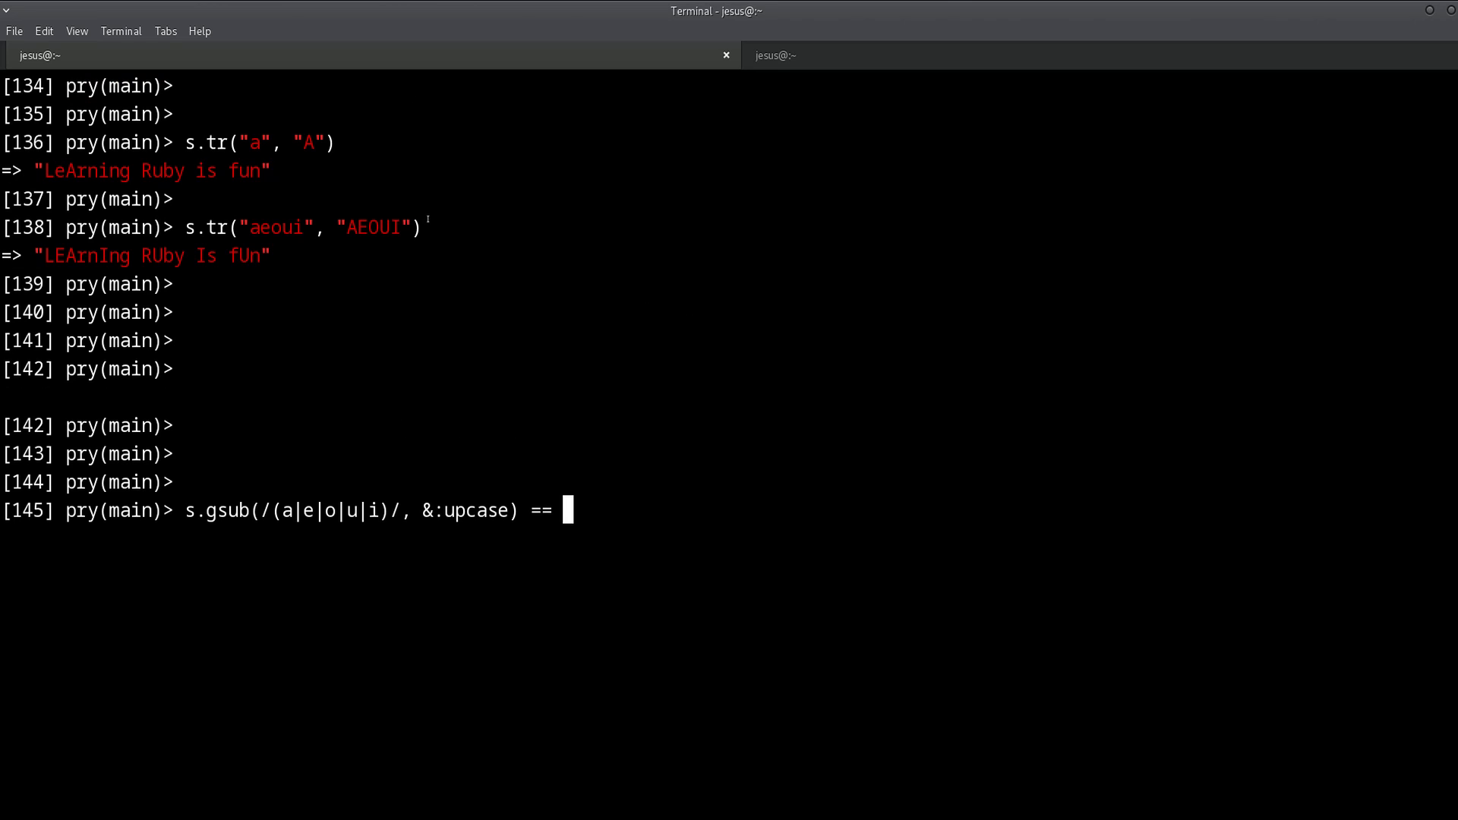
pyautogui.moveTo(424, 227); pyautogui.dragTo(184, 227)
pyautogui.scroll(-3, 765, 416)
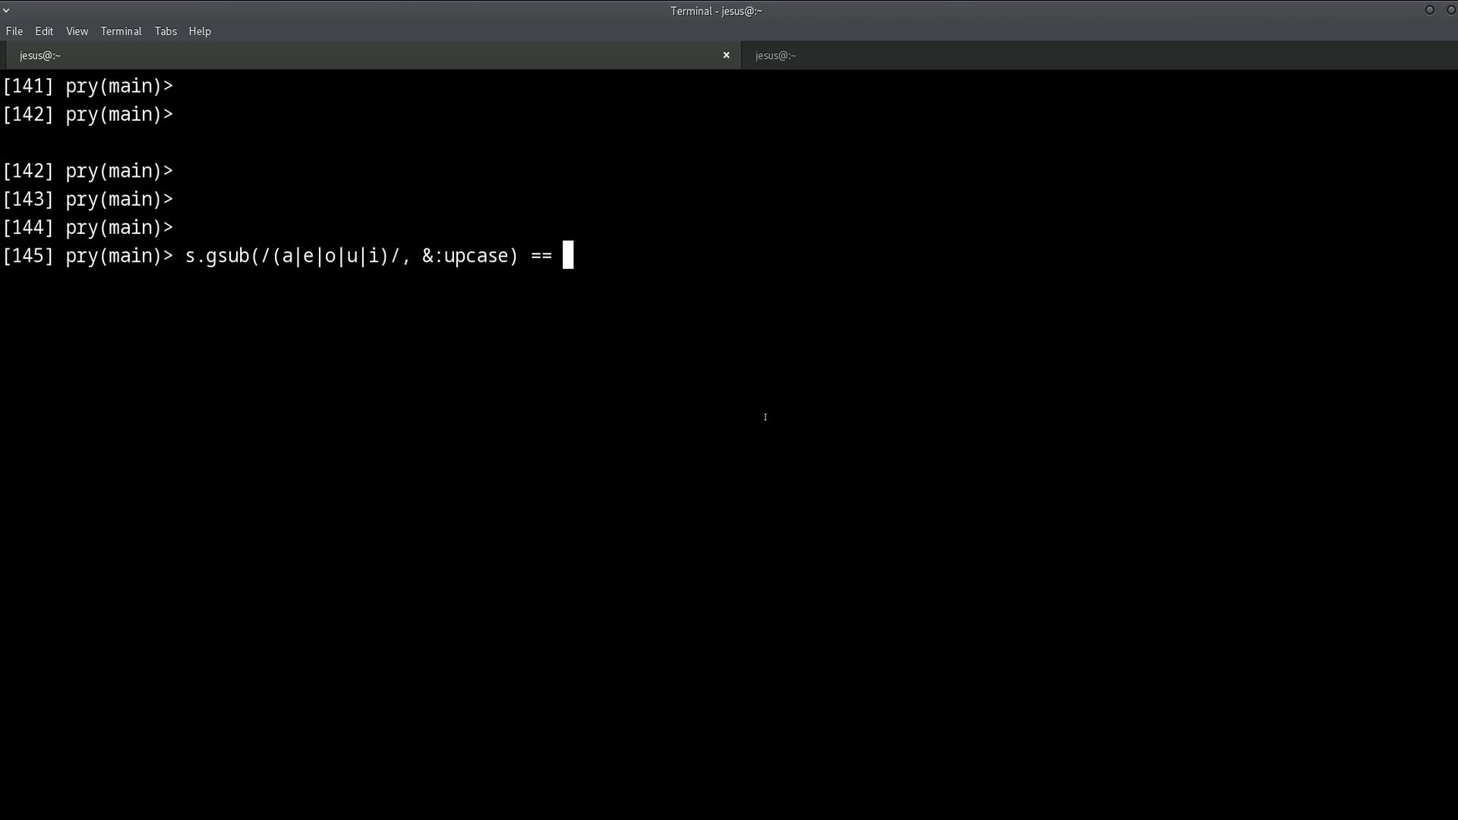
pyautogui.scroll(-1, 764, 416)
pyautogui.middleClick(828, 328)
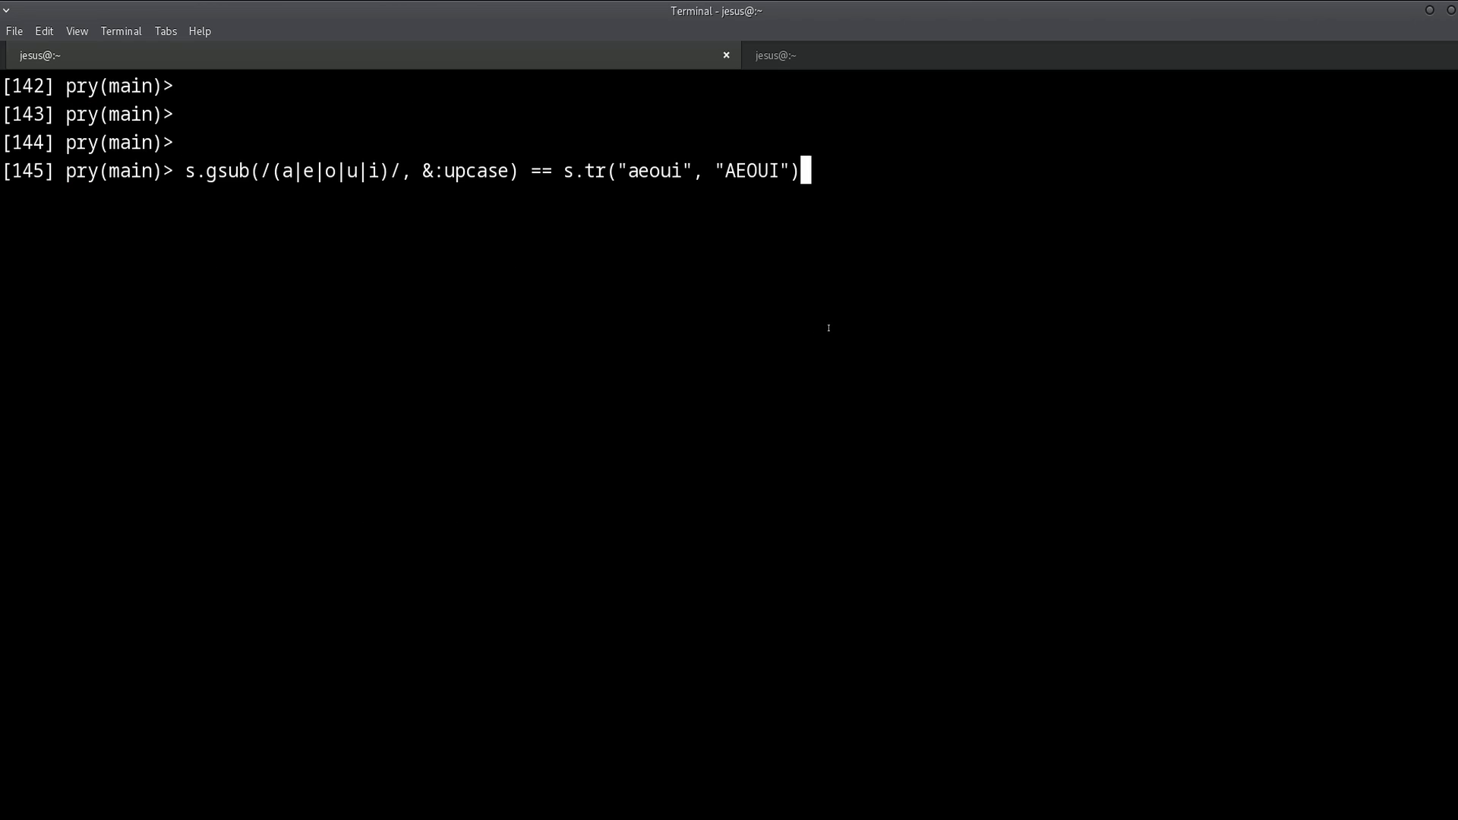
pyautogui.press('Return')
pyautogui.press('Return')
pyautogui.press('Return')
pyautogui.press('Return')
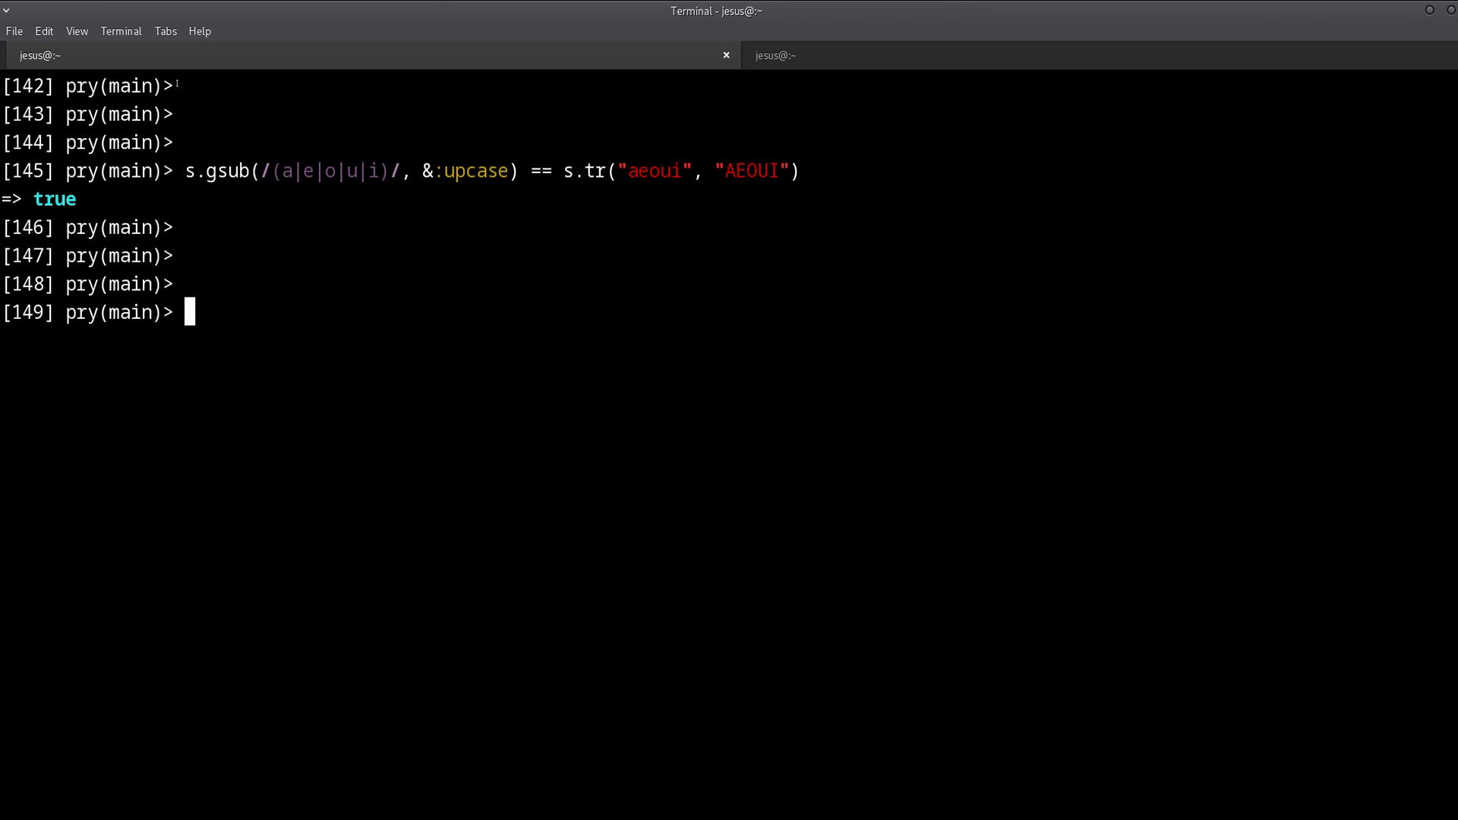
pyautogui.moveTo(185, 171); pyautogui.dragTo(800, 171)
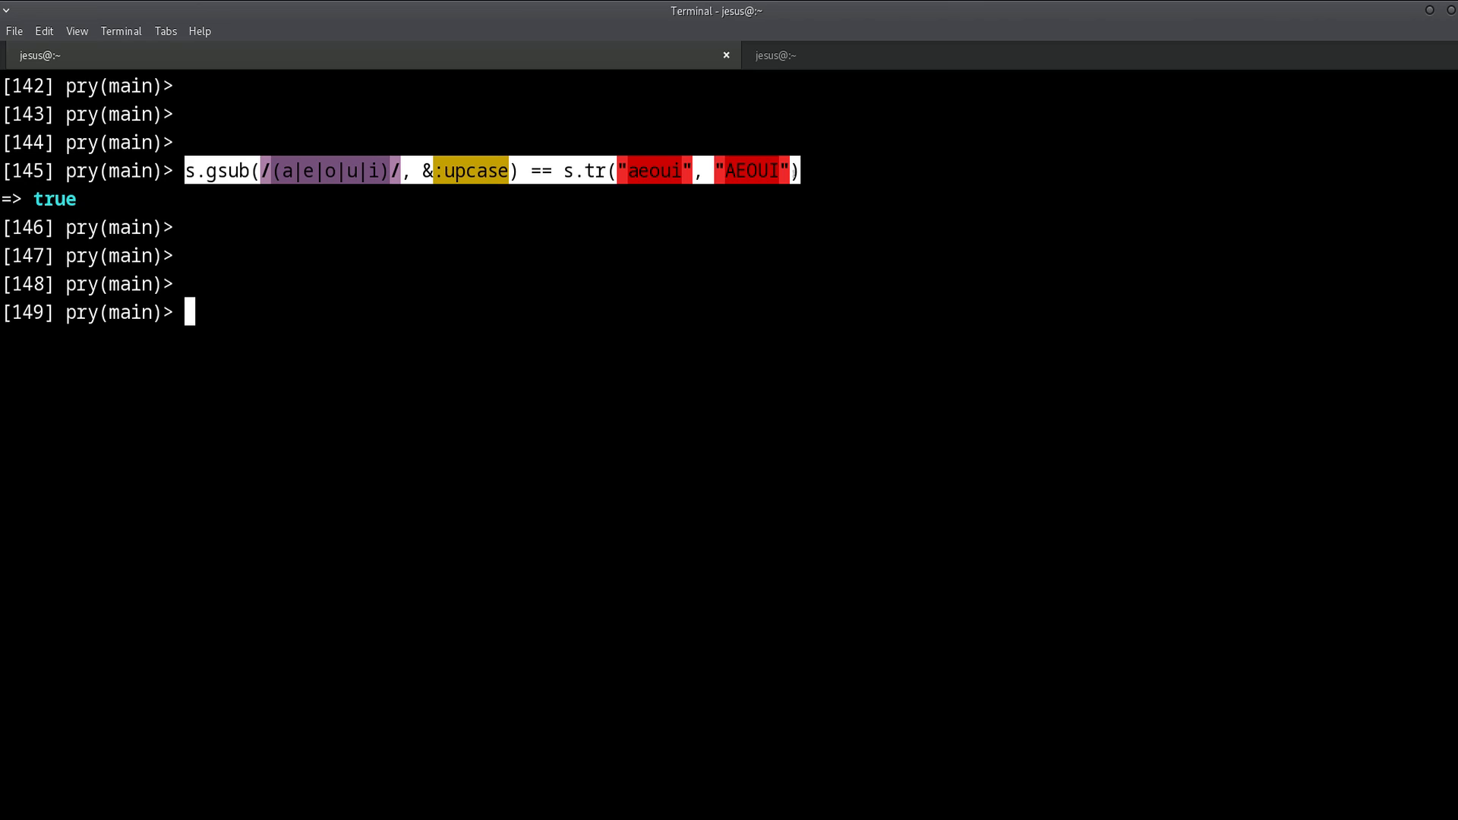
pyautogui.click(634, 233)
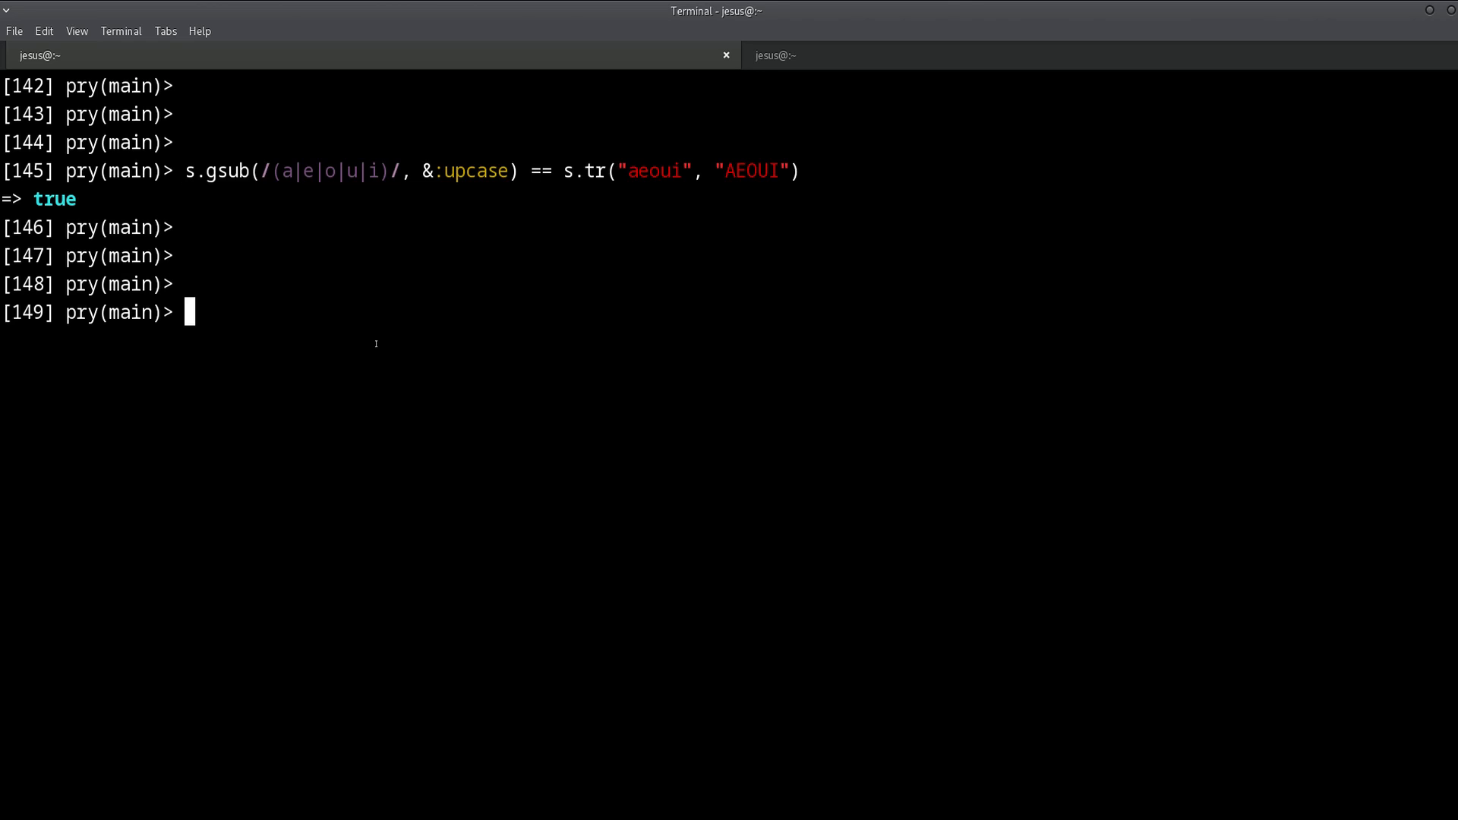
pyautogui.hotkey('ctrl', '-')
pyautogui.hotkey('ctrl', '+')
pyautogui.hotkey('ctrl', '-')
pyautogui.hotkey('ctrl', '+')
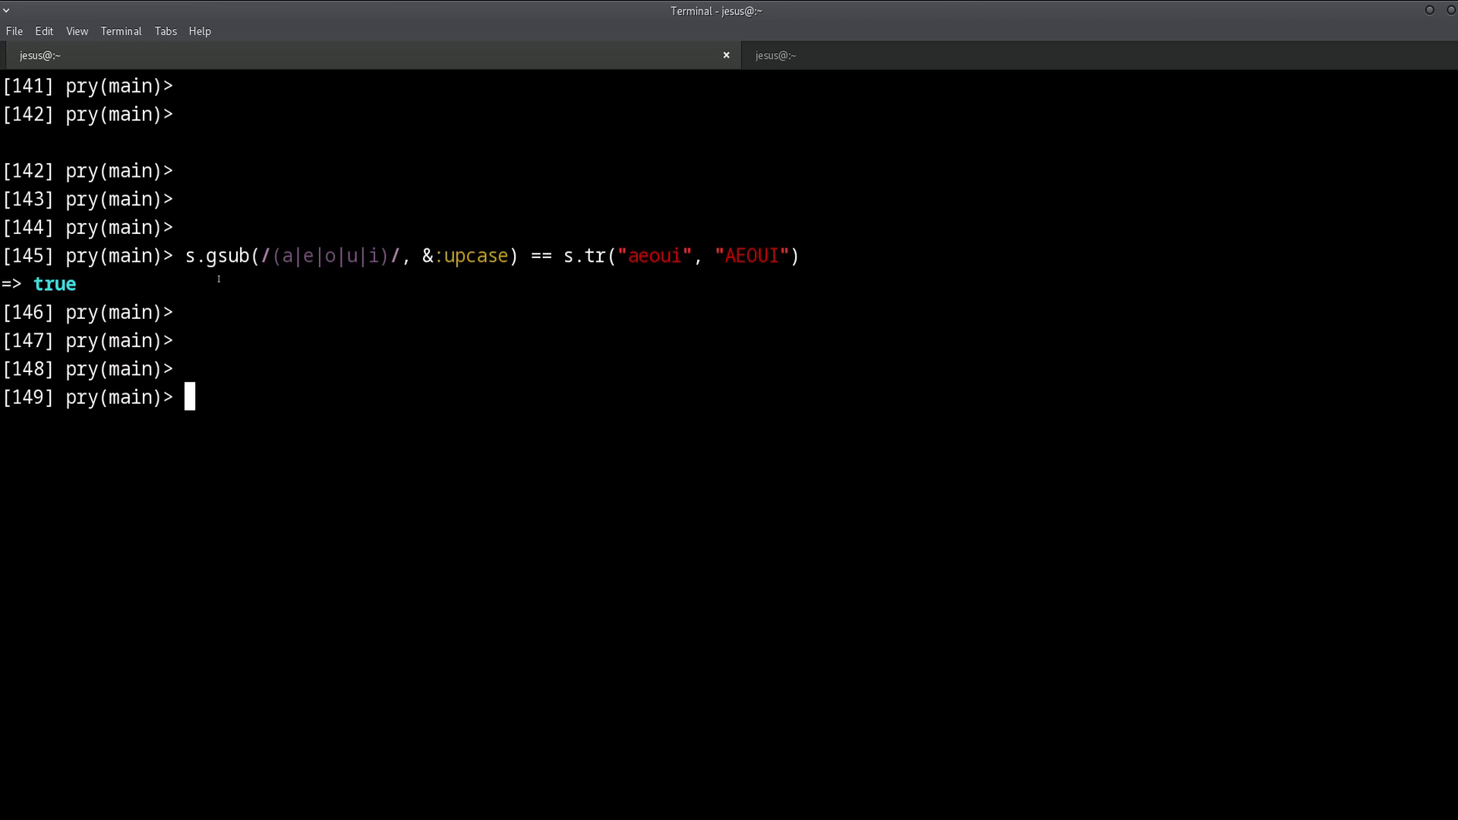
pyautogui.moveTo(185, 171); pyautogui.dragTo(520, 171)
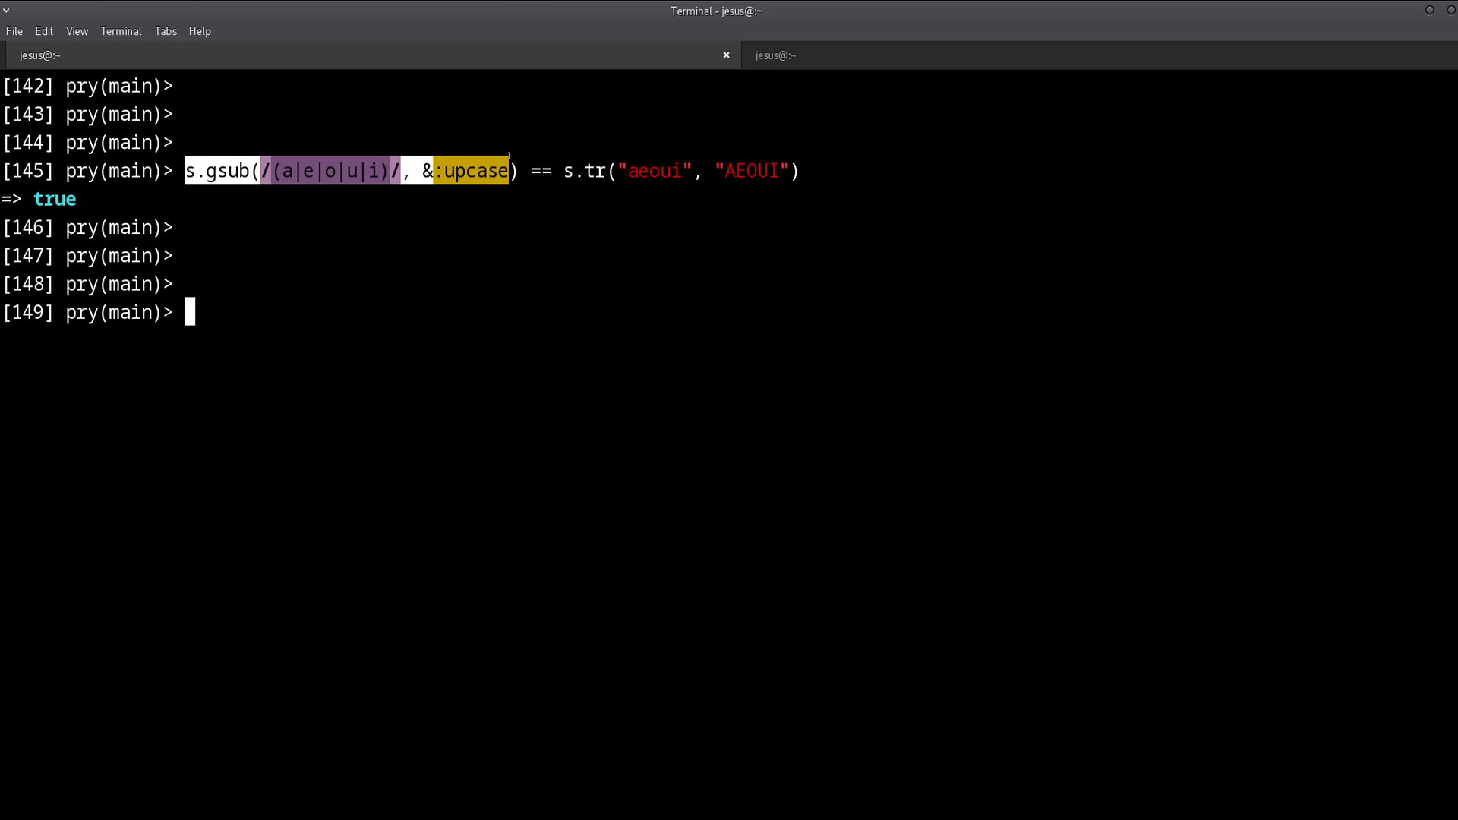
pyautogui.click(175, 166)
pyautogui.moveTo(186, 171); pyautogui.dragTo(520, 170)
pyautogui.click(364, 203)
pyautogui.moveTo(185, 171); pyautogui.dragTo(488, 171)
pyautogui.click(674, 147)
pyautogui.doubleClick(217, 171)
pyautogui.doubleClick(584, 172)
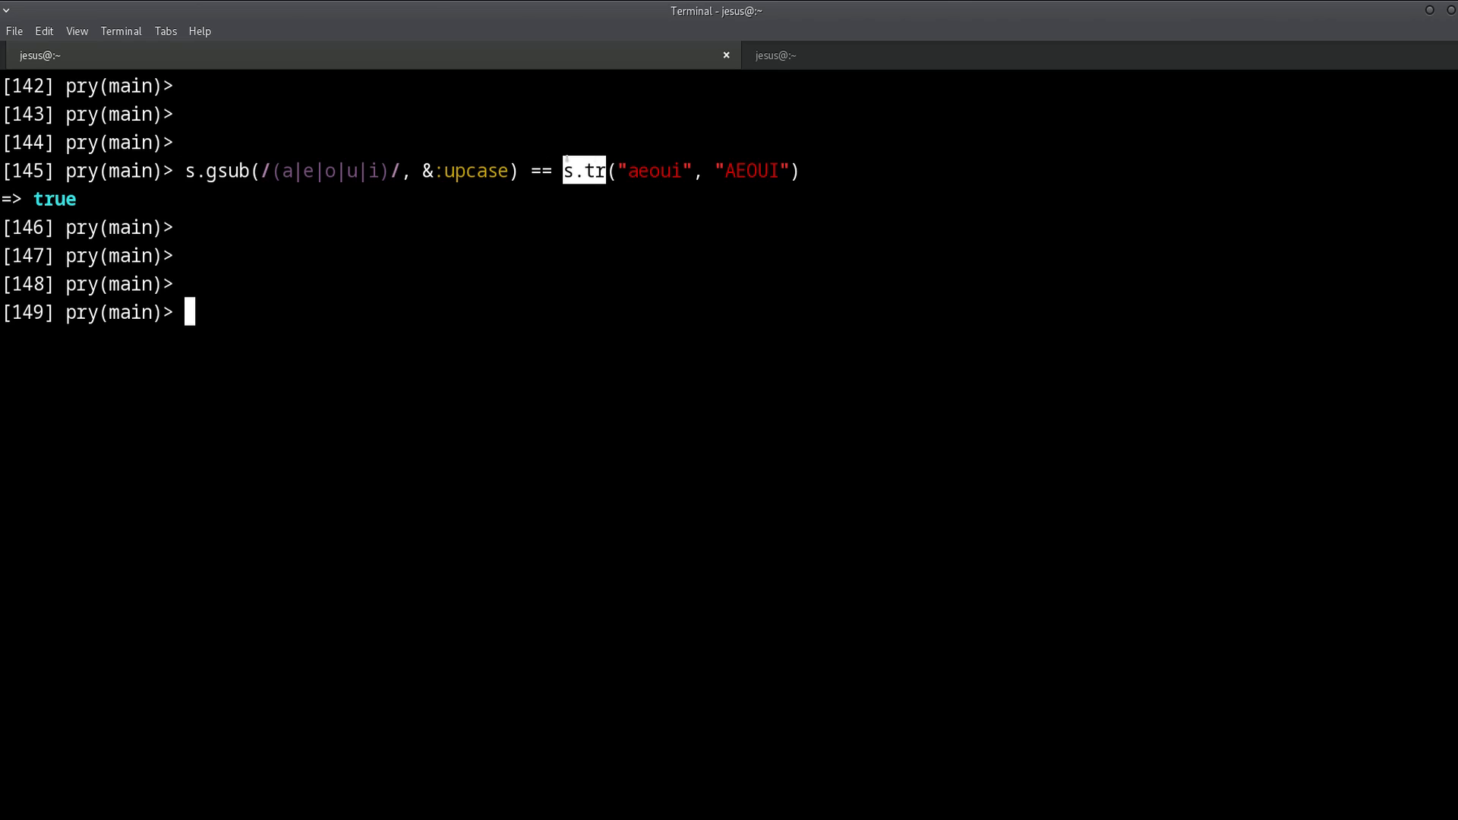
pyautogui.click(331, 174)
pyautogui.doubleClick(55, 199)
pyautogui.click(187, 168)
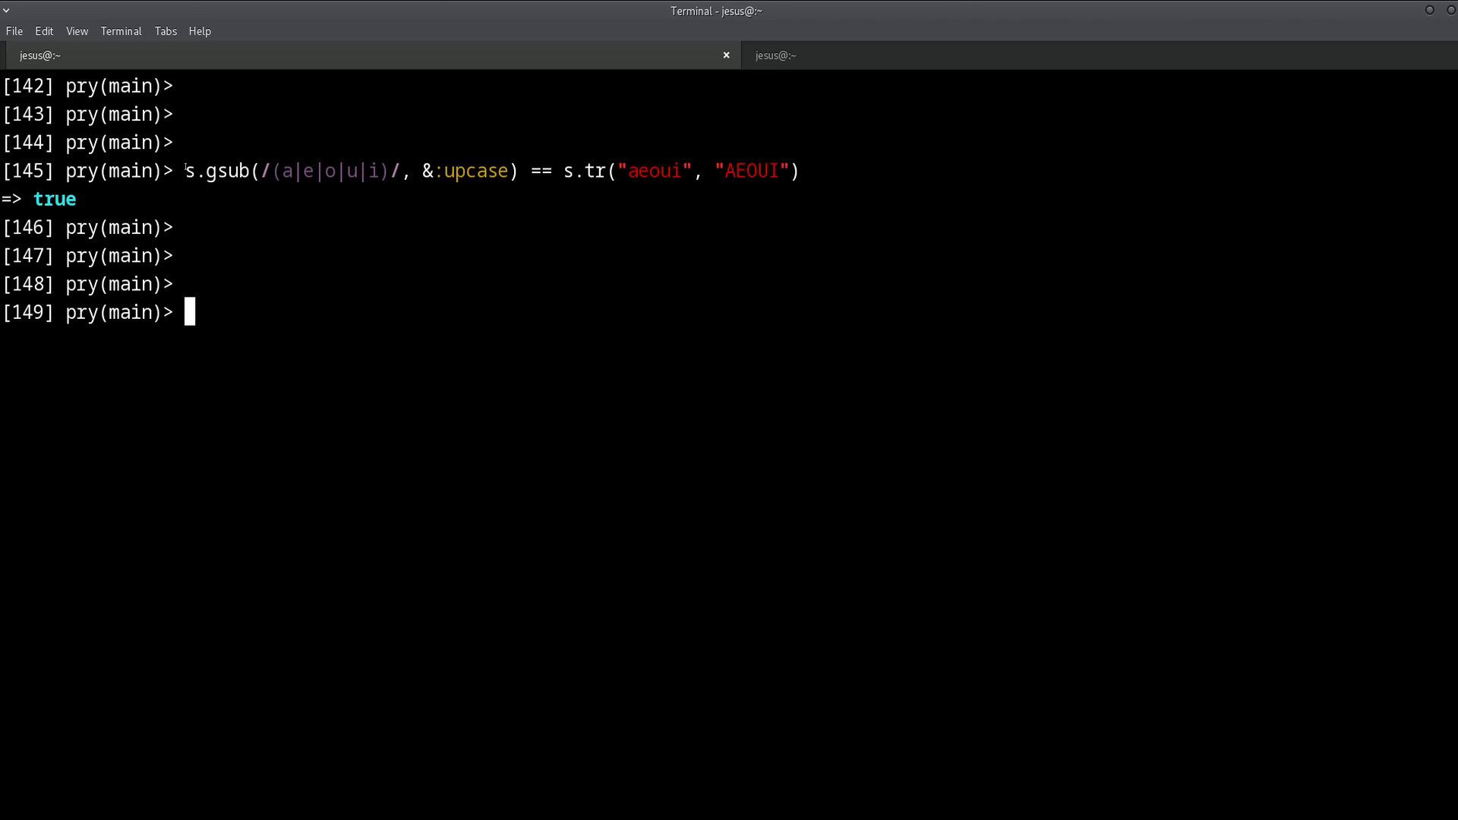
pyautogui.moveTo(184, 171); pyautogui.dragTo(795, 171)
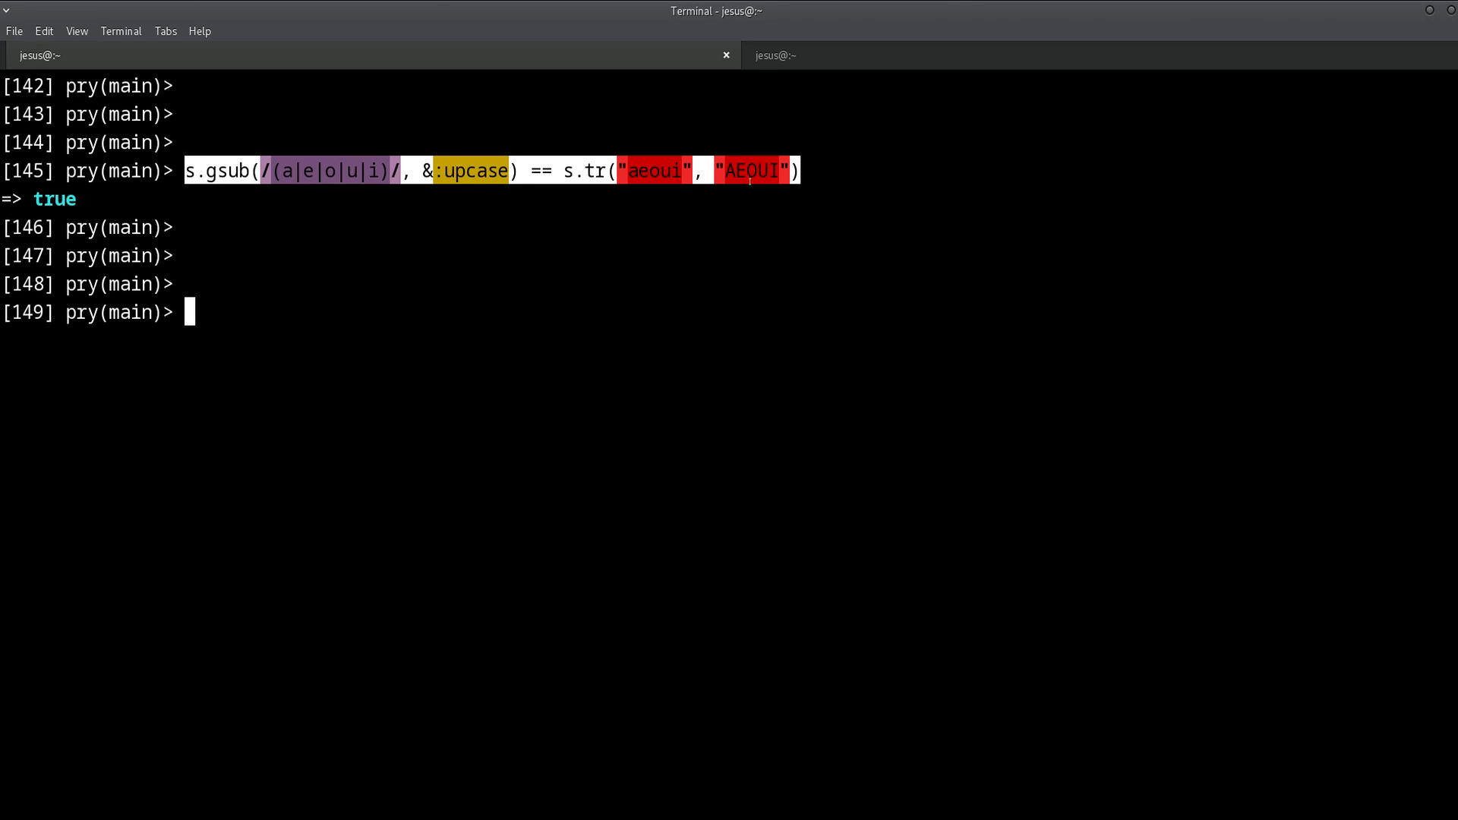
pyautogui.scroll(3, 271, 288)
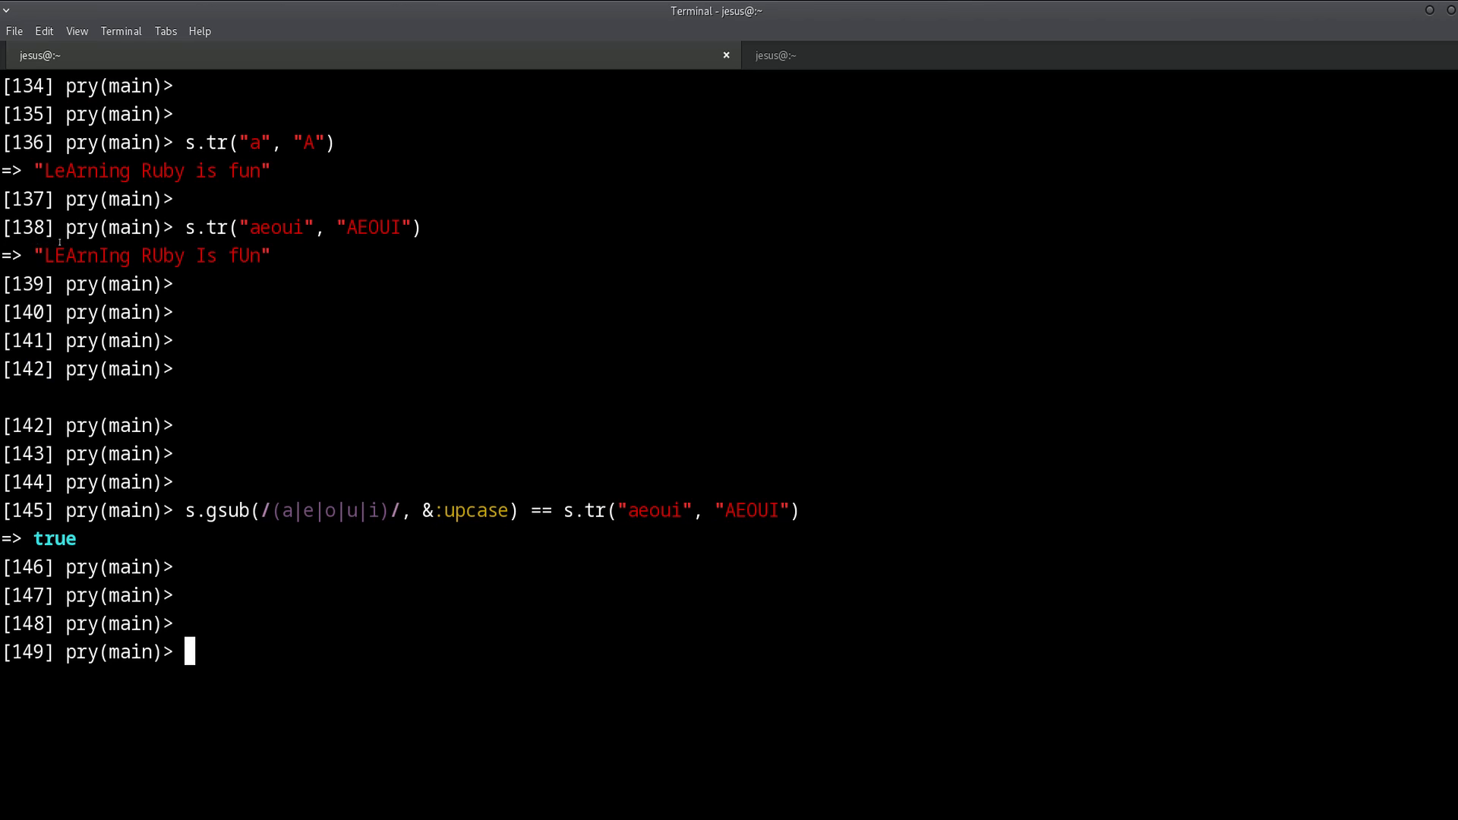
pyautogui.moveTo(34, 255); pyautogui.dragTo(270, 255)
pyautogui.scroll(-3, 533, 415)
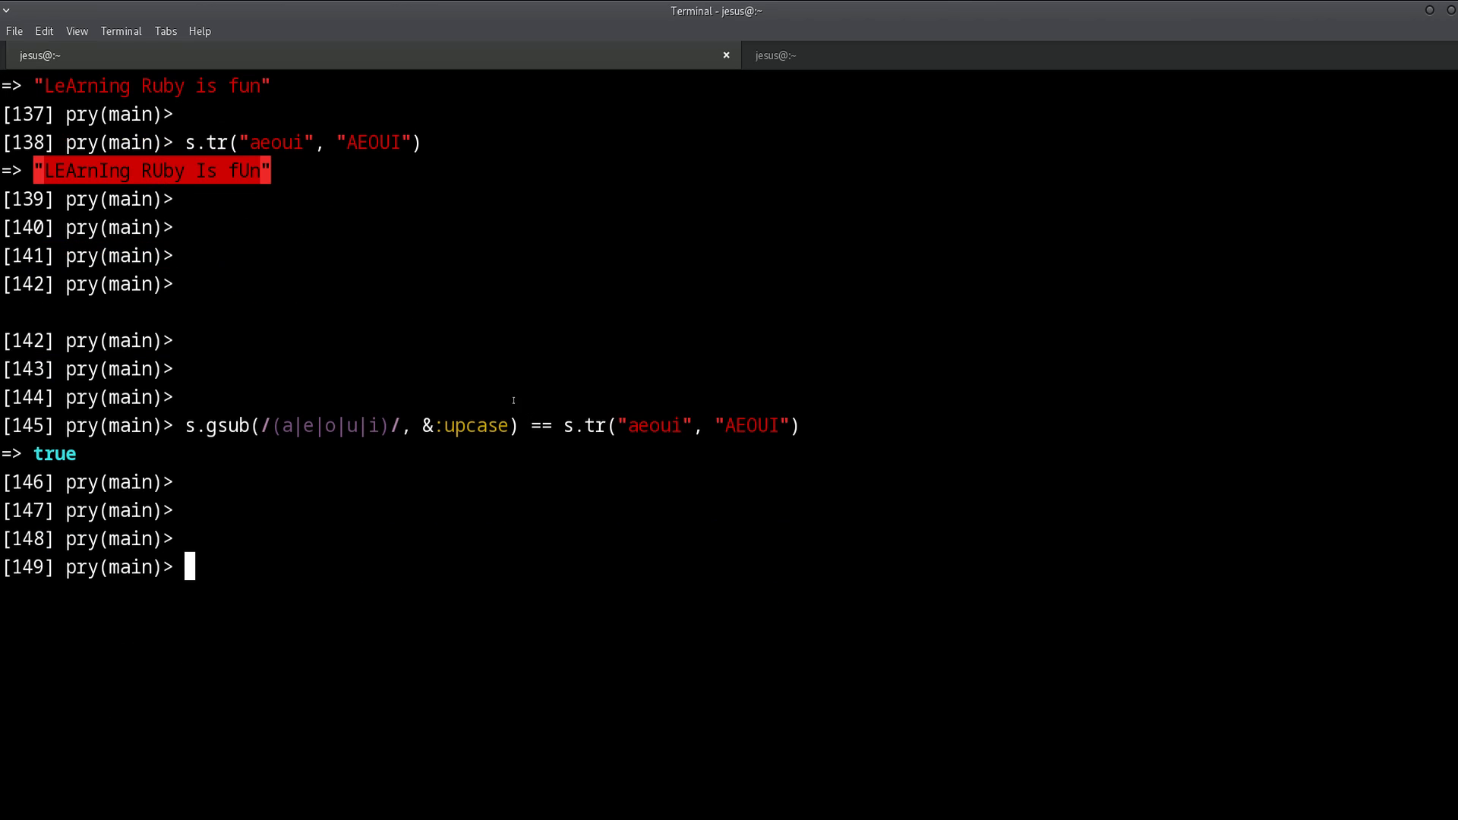
pyautogui.click(257, 181)
pyautogui.doubleClick(212, 142)
pyautogui.click(228, 183)
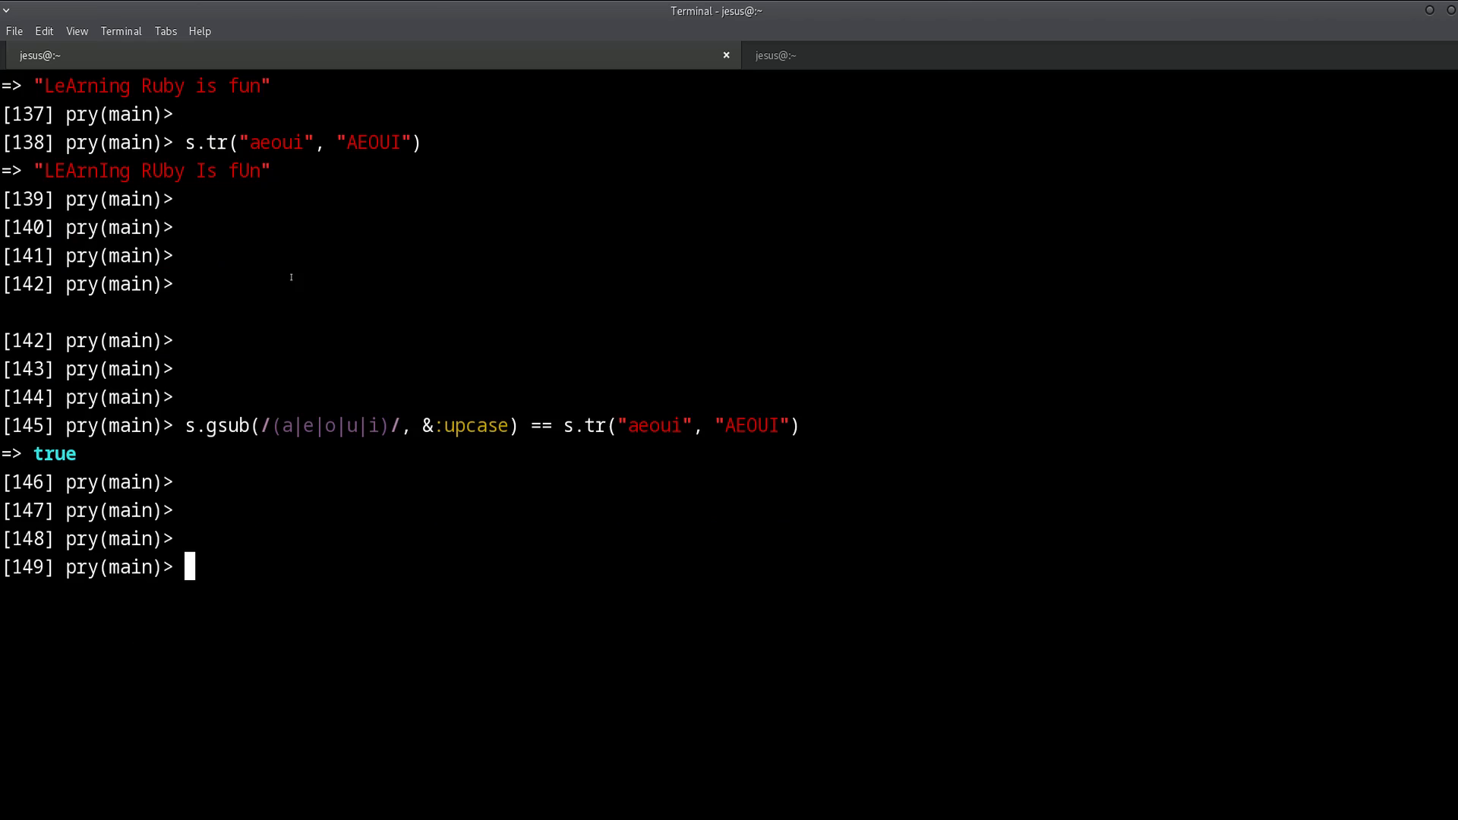
pyautogui.scroll(3, 228, 390)
pyautogui.scroll(3, 227, 391)
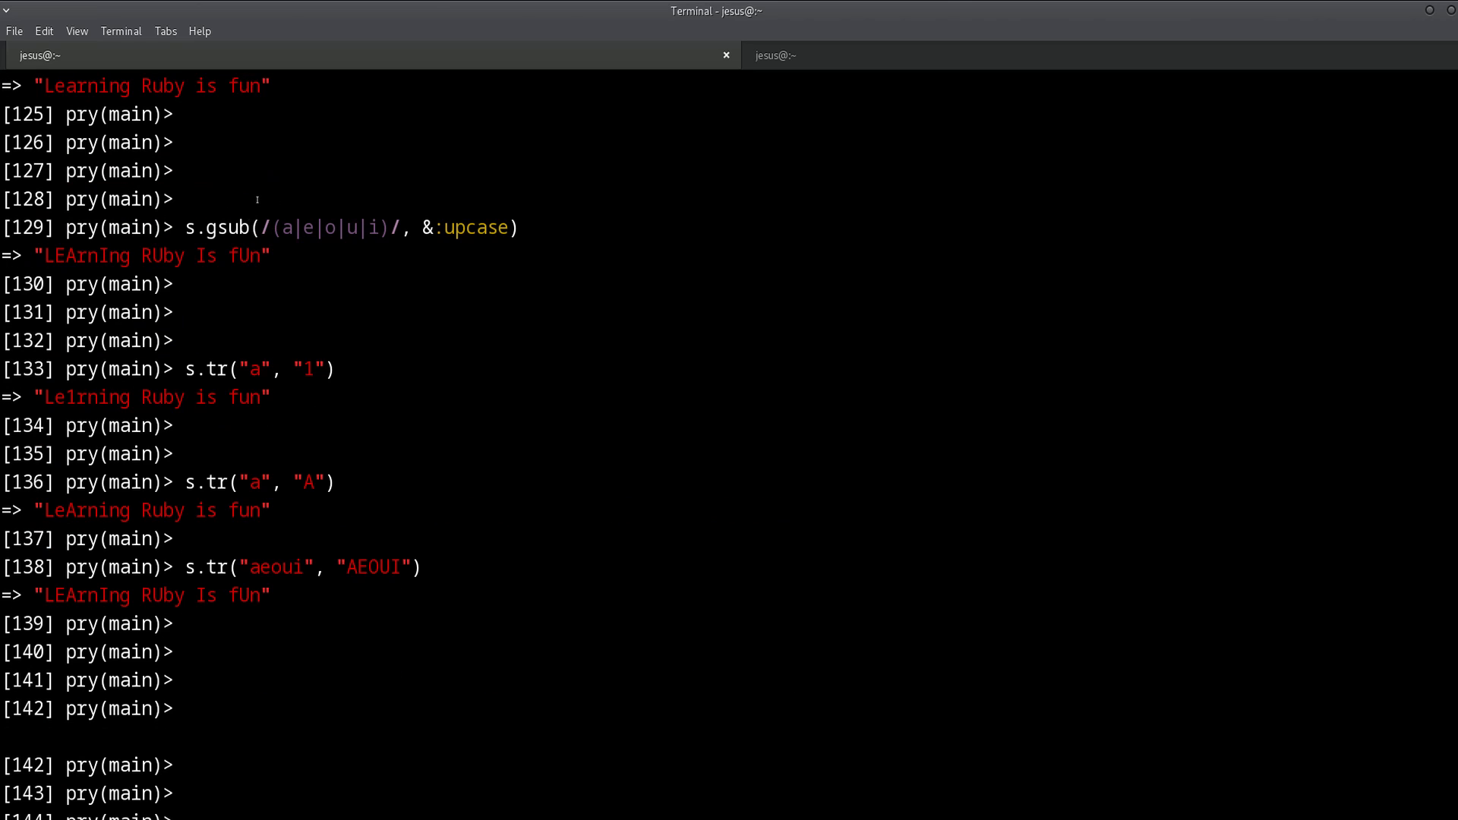
pyautogui.scroll(-3, 258, 199)
pyautogui.moveTo(262, 142); pyautogui.dragTo(399, 142)
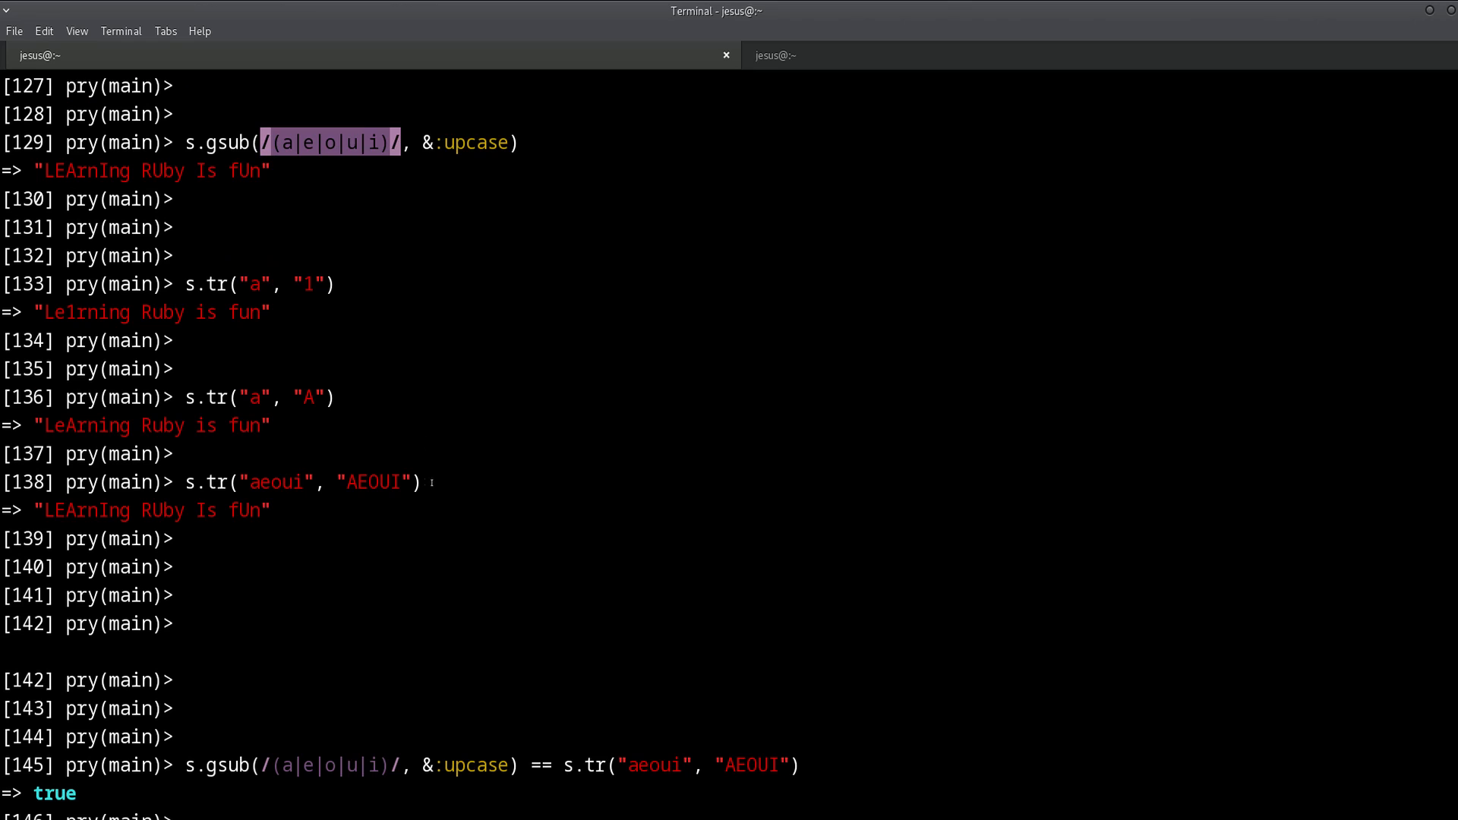
pyautogui.moveTo(424, 482); pyautogui.dragTo(230, 482)
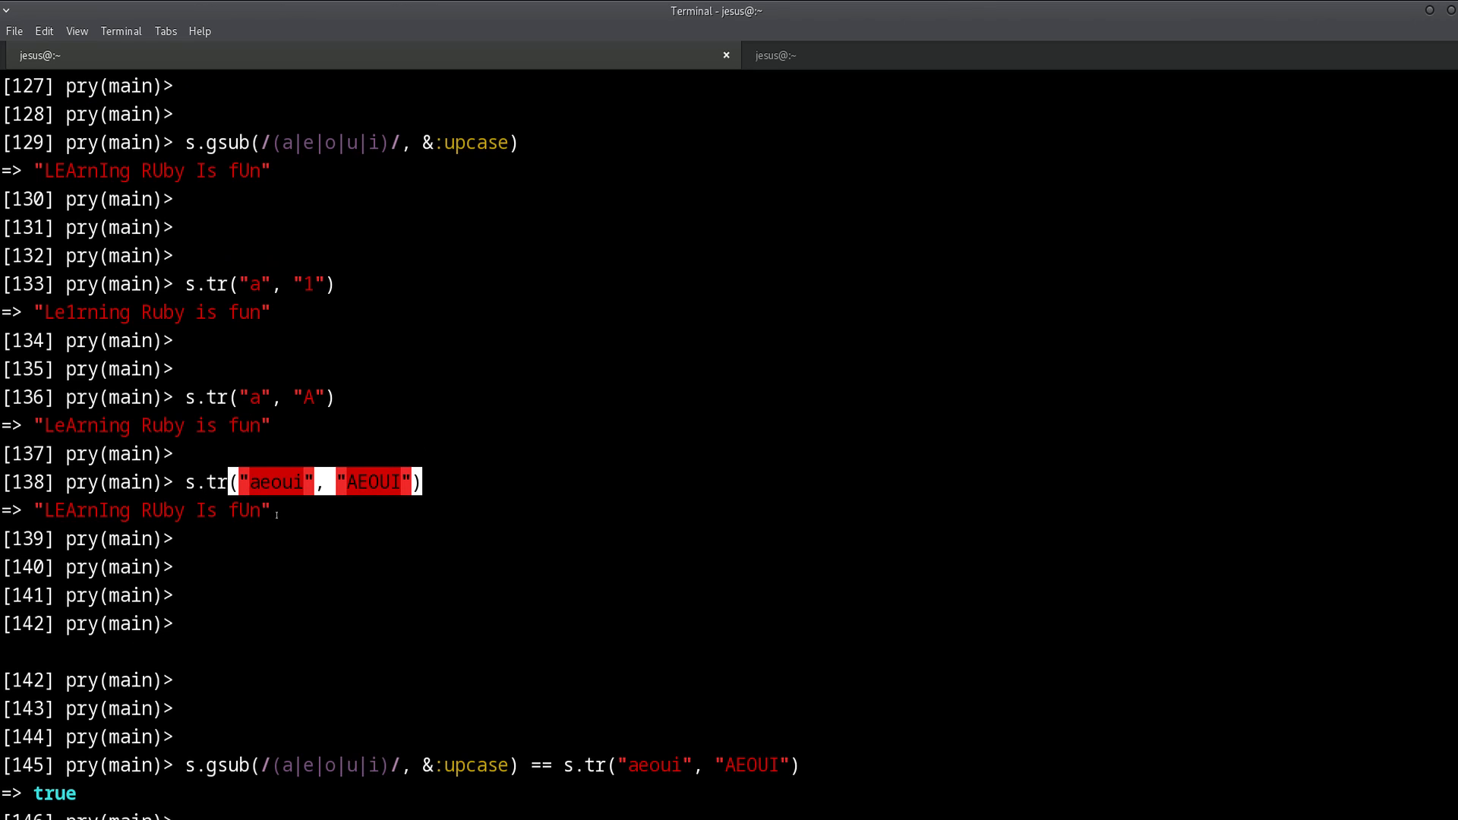
pyautogui.click(437, 483)
pyautogui.press('Return')
pyautogui.press('Return')
pyautogui.press('Return')
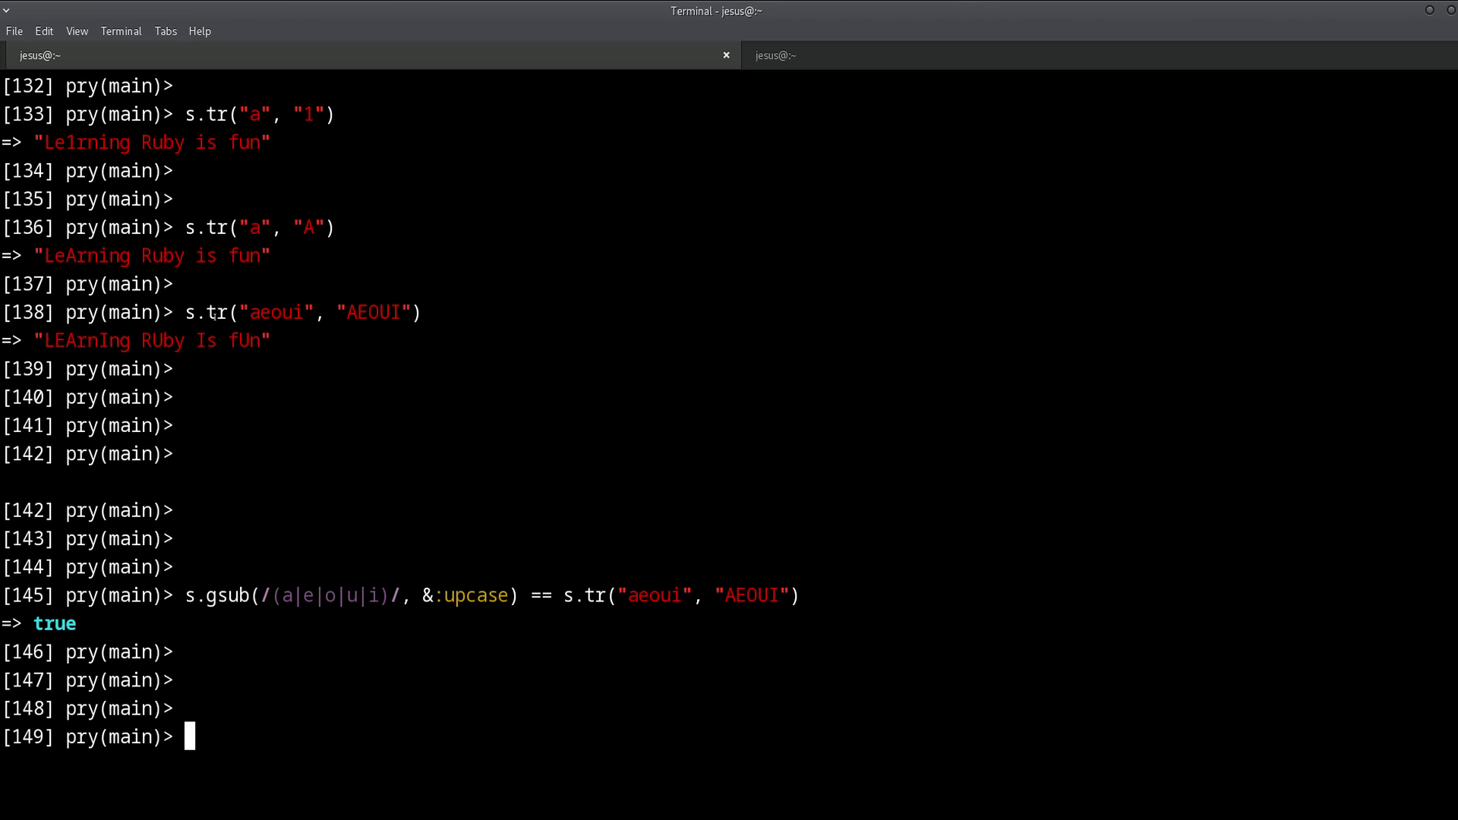
pyautogui.scroll(-3, 544, 370)
pyautogui.scroll(-3, 543, 370)
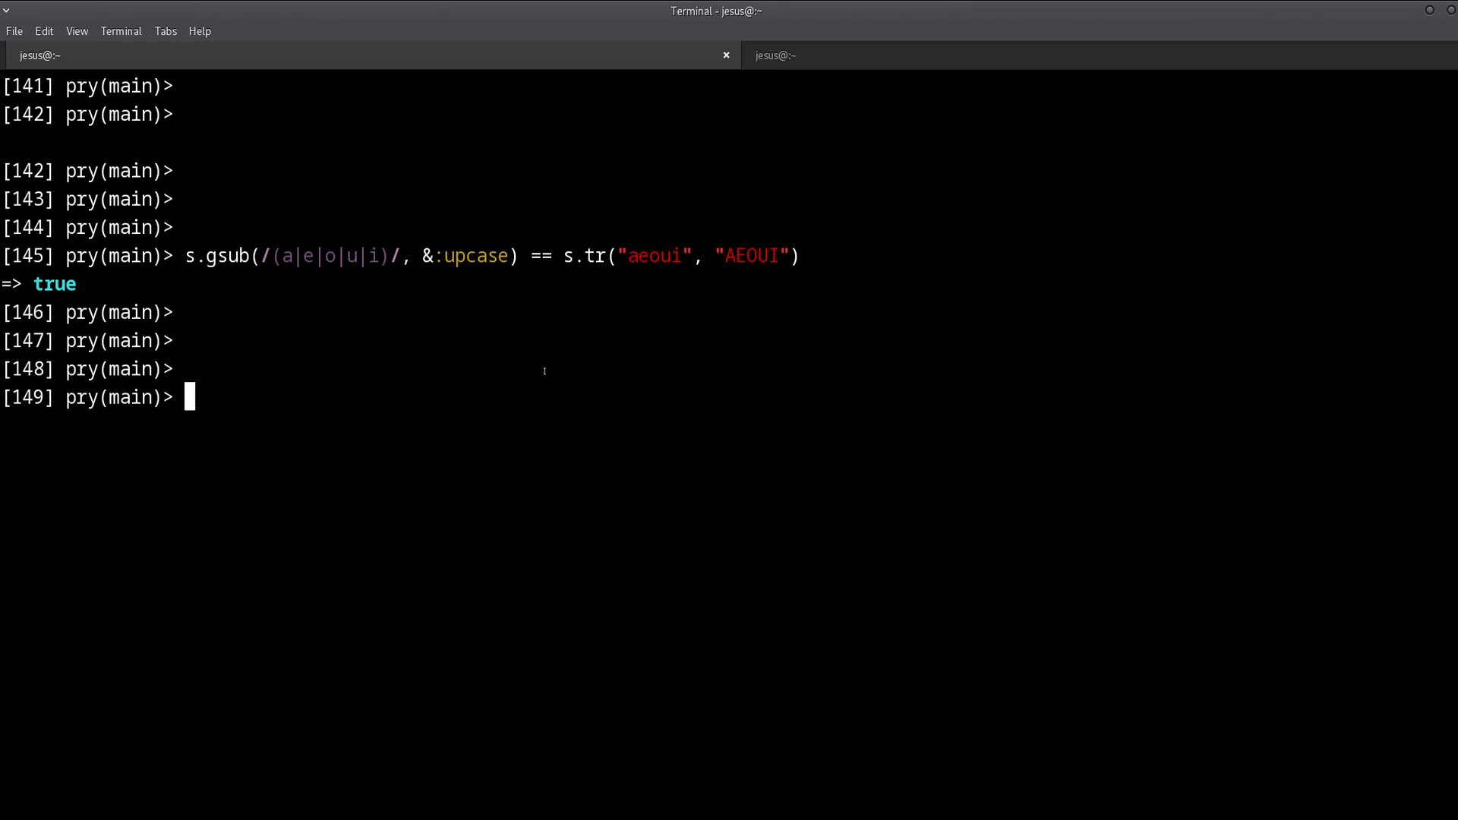
pyautogui.scroll(4, 543, 370)
pyautogui.scroll(-2, 479, 316)
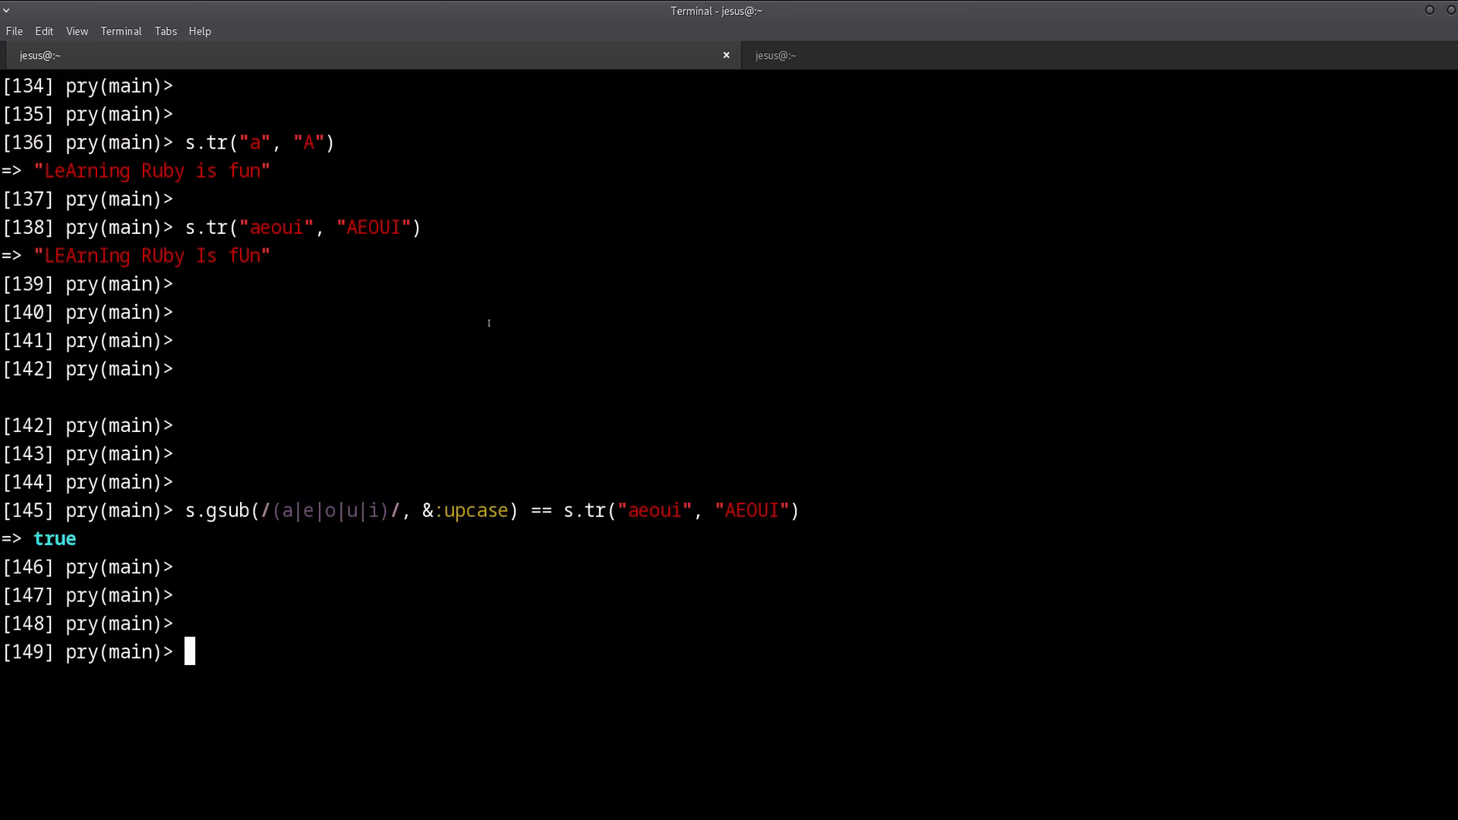
pyautogui.scroll(-1, 453, 311)
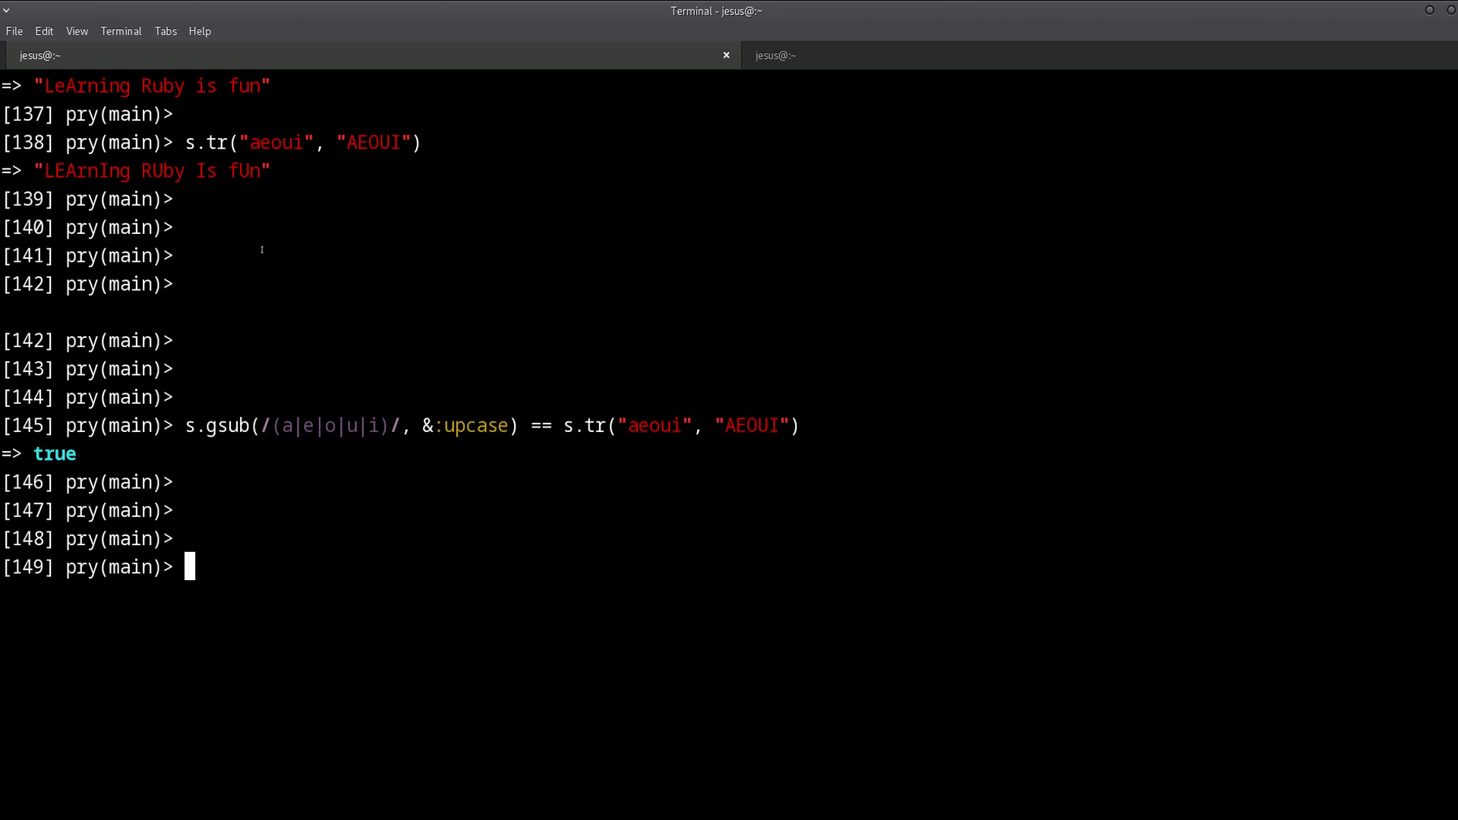
pyautogui.scroll(3, 261, 250)
pyautogui.scroll(3, 192, 273)
pyautogui.scroll(-2, 202, 268)
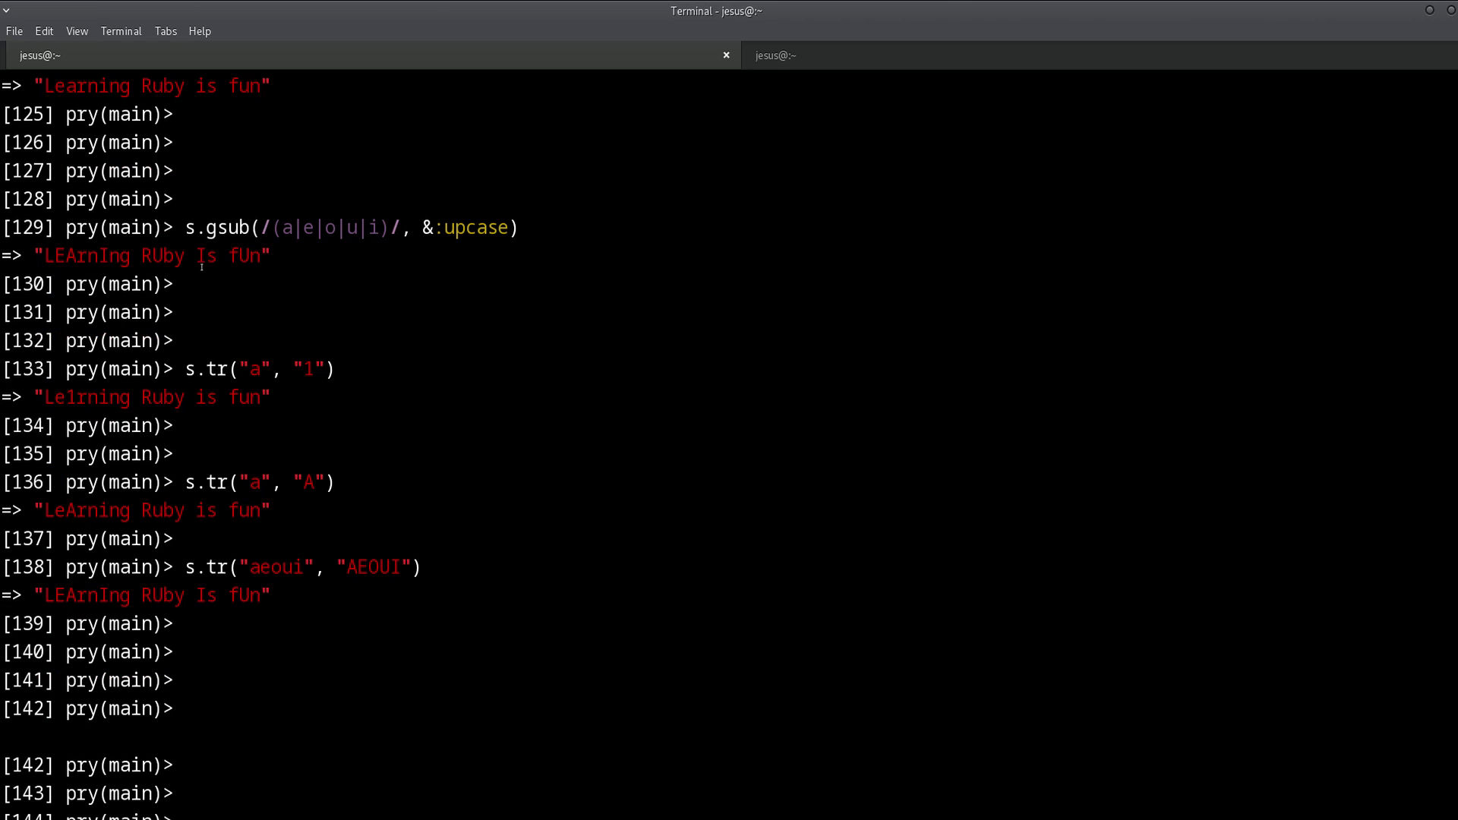
pyautogui.scroll(-2, 202, 267)
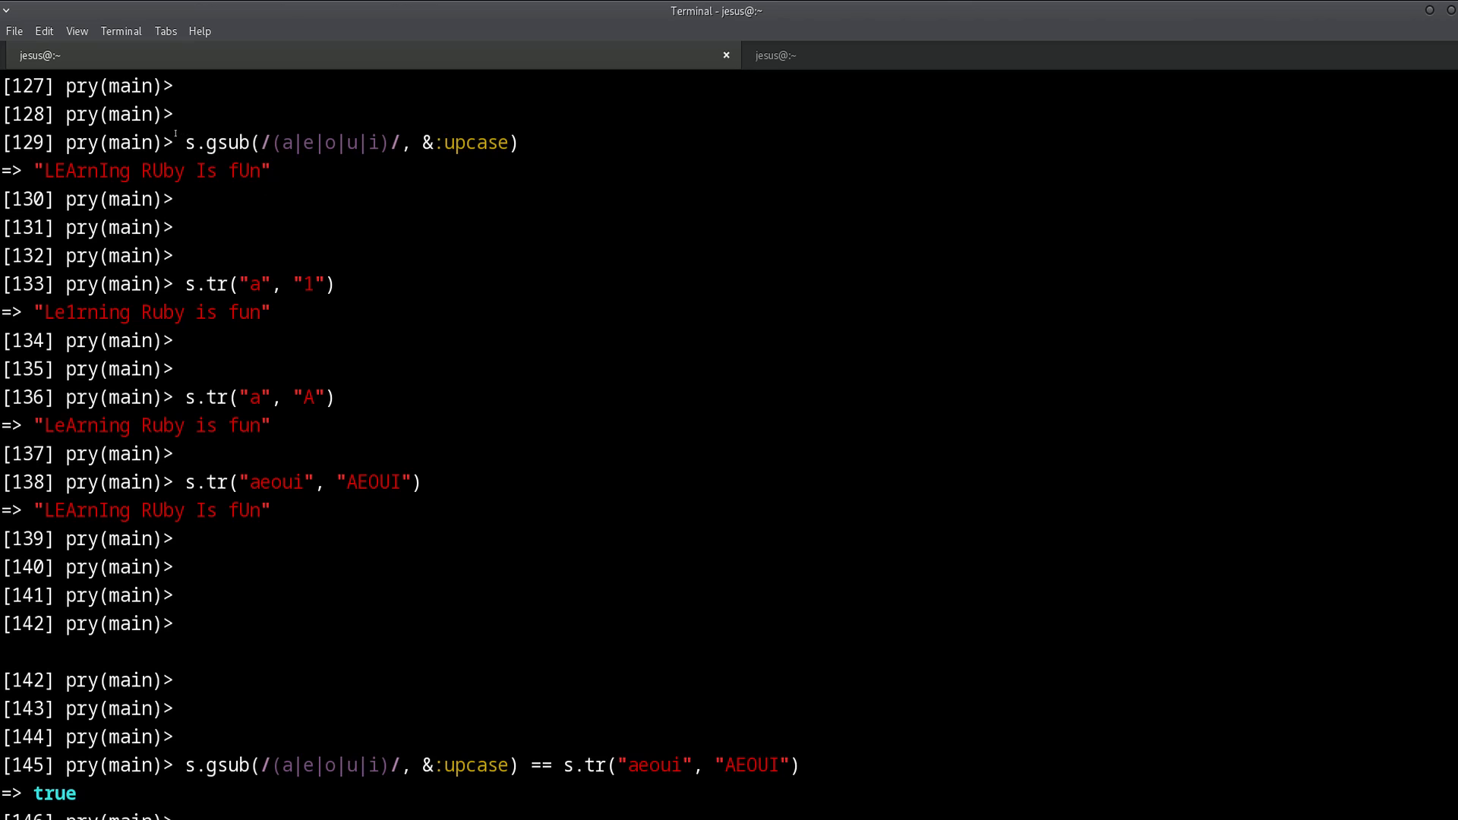
pyautogui.moveTo(184, 142); pyautogui.dragTo(401, 143)
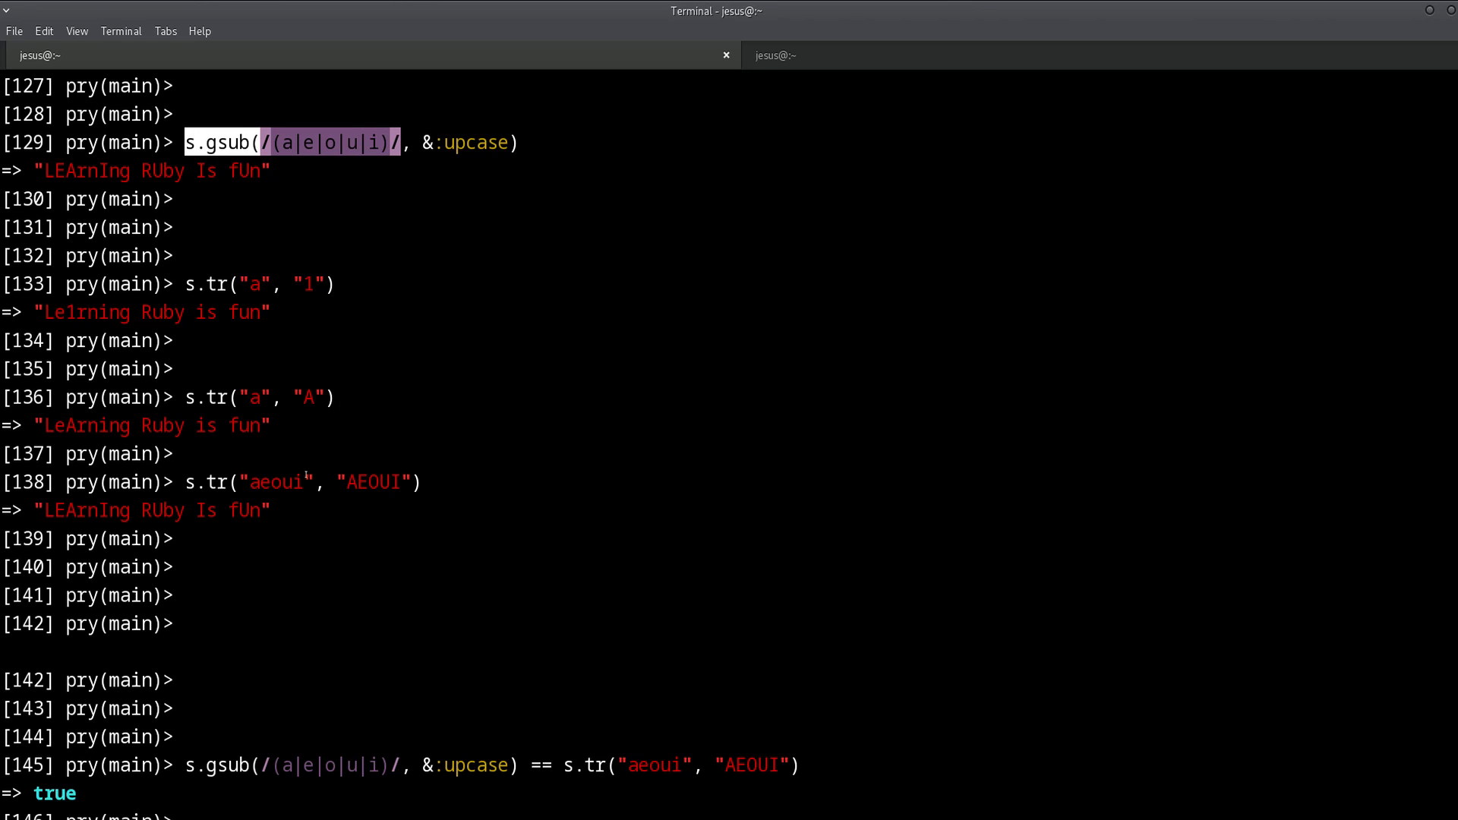
pyautogui.moveTo(314, 481); pyautogui.dragTo(184, 482)
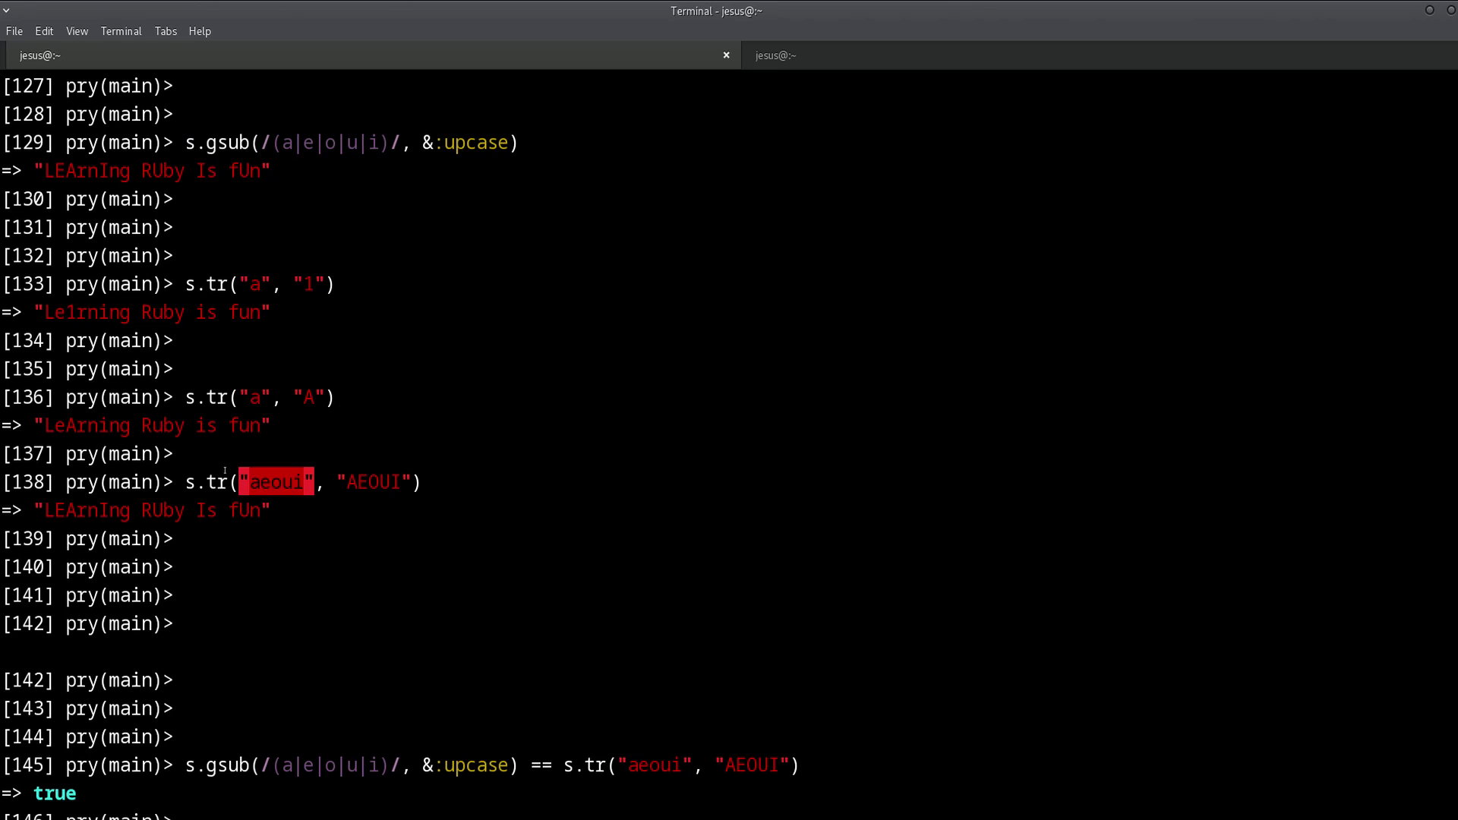
pyautogui.click(417, 337)
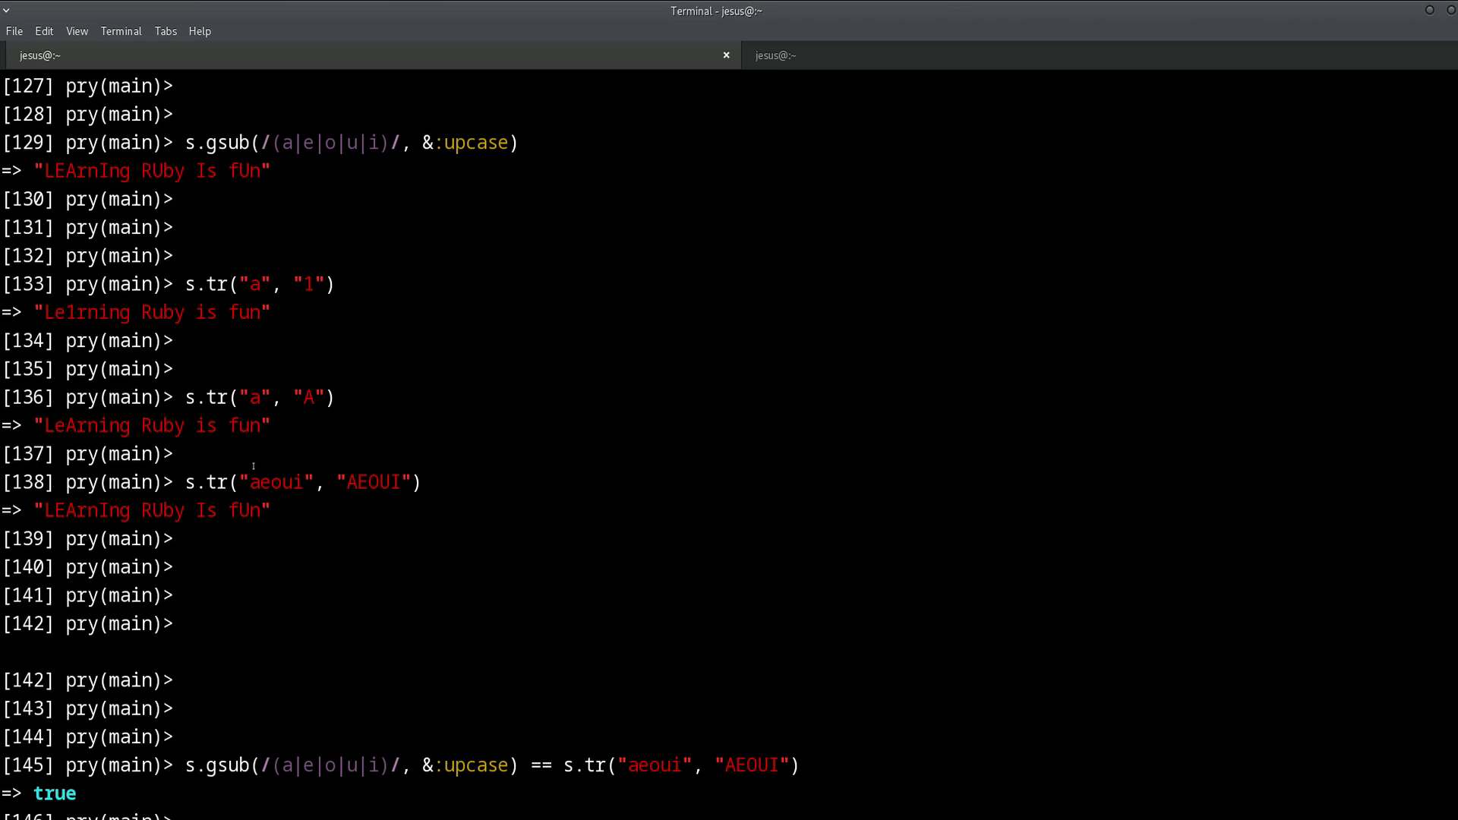
pyautogui.moveTo(264, 143); pyautogui.dragTo(400, 135)
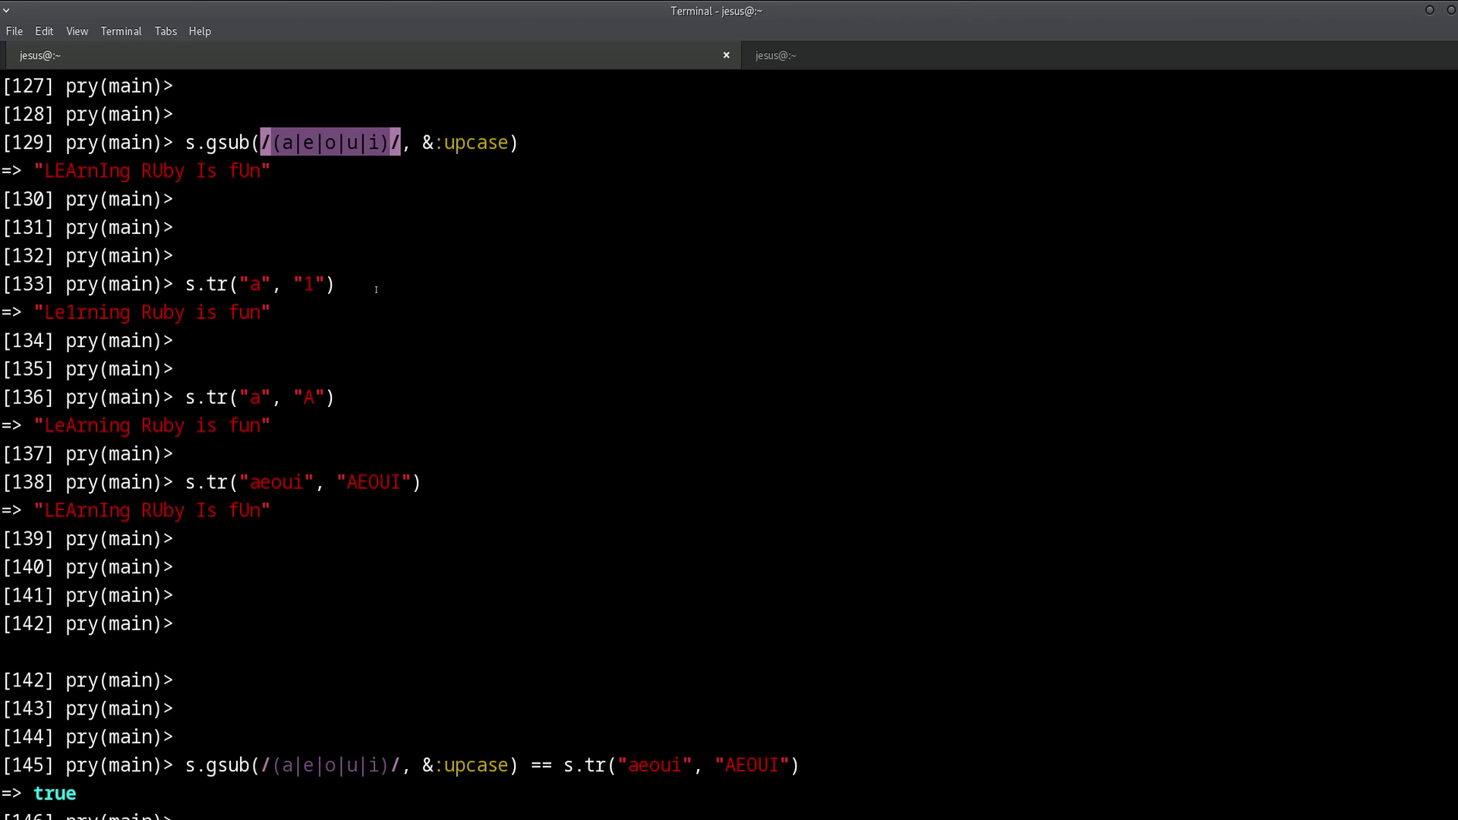
pyautogui.doubleClick(280, 482)
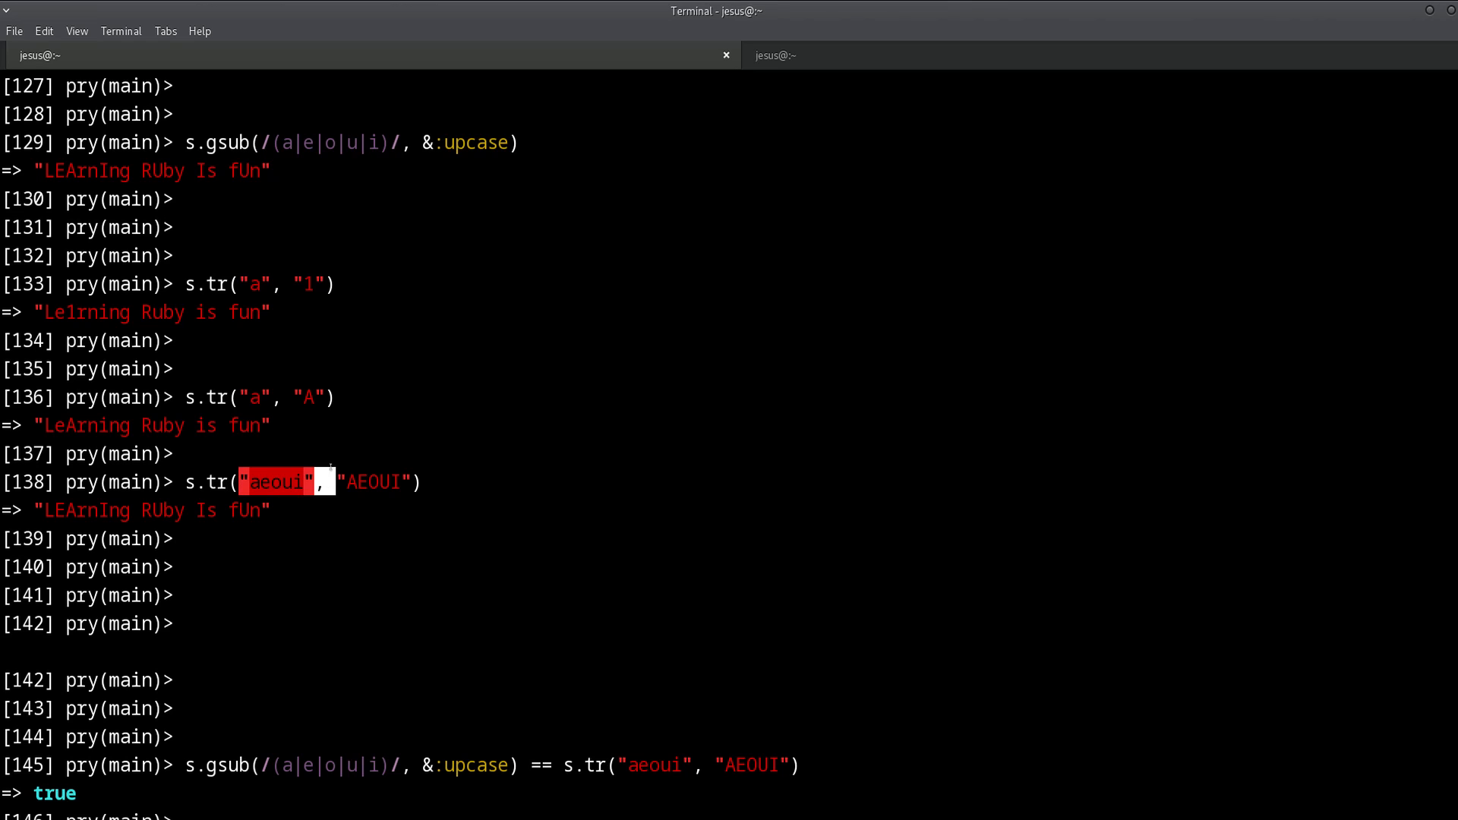
pyautogui.press('Return')
pyautogui.press('Return')
pyautogui.press('Return')
pyautogui.scroll(-1, 369, 185)
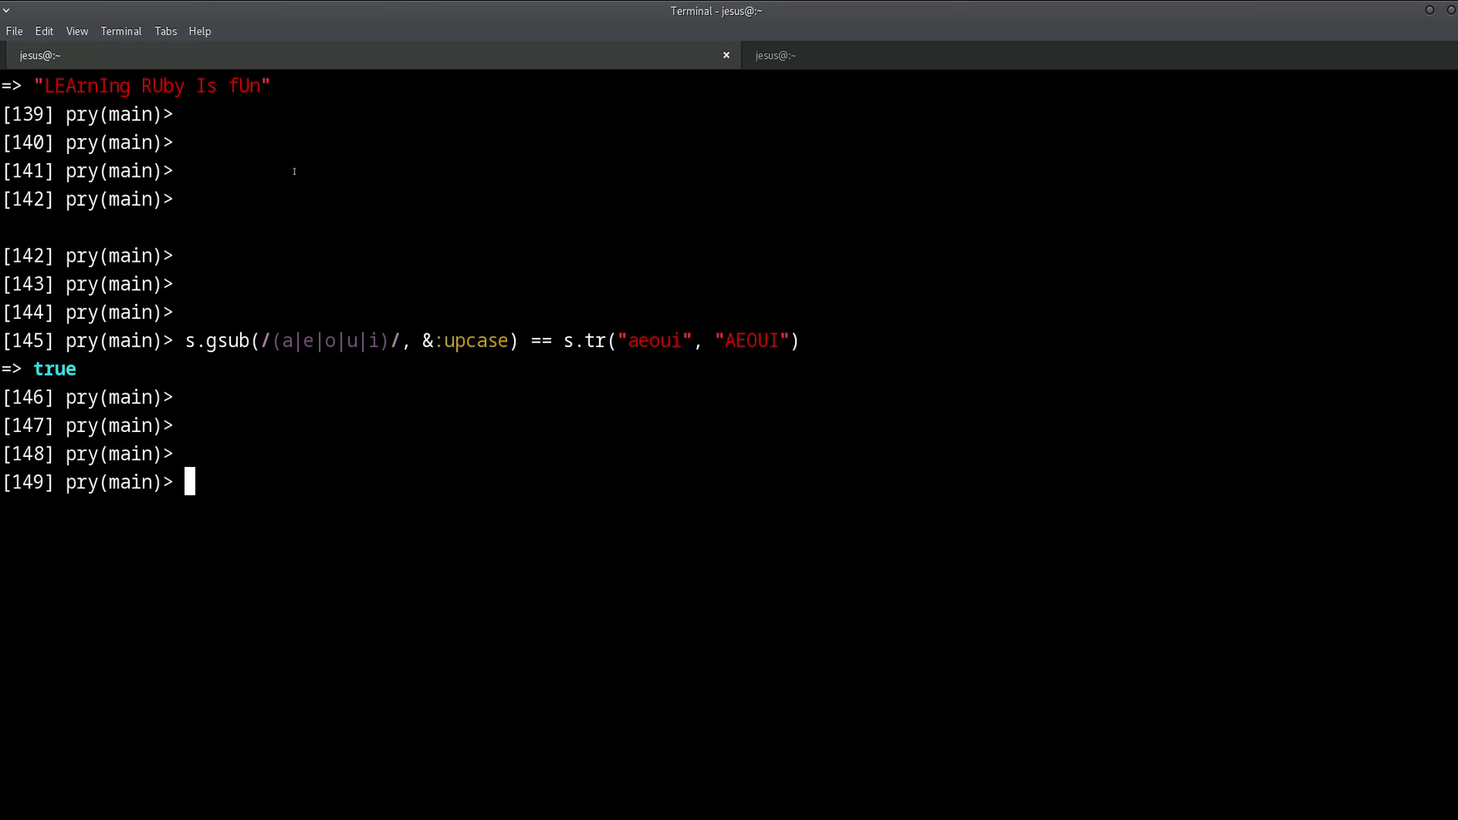
pyautogui.scroll(2, 261, 169)
pyautogui.doubleClick(216, 114)
pyautogui.click(370, 397)
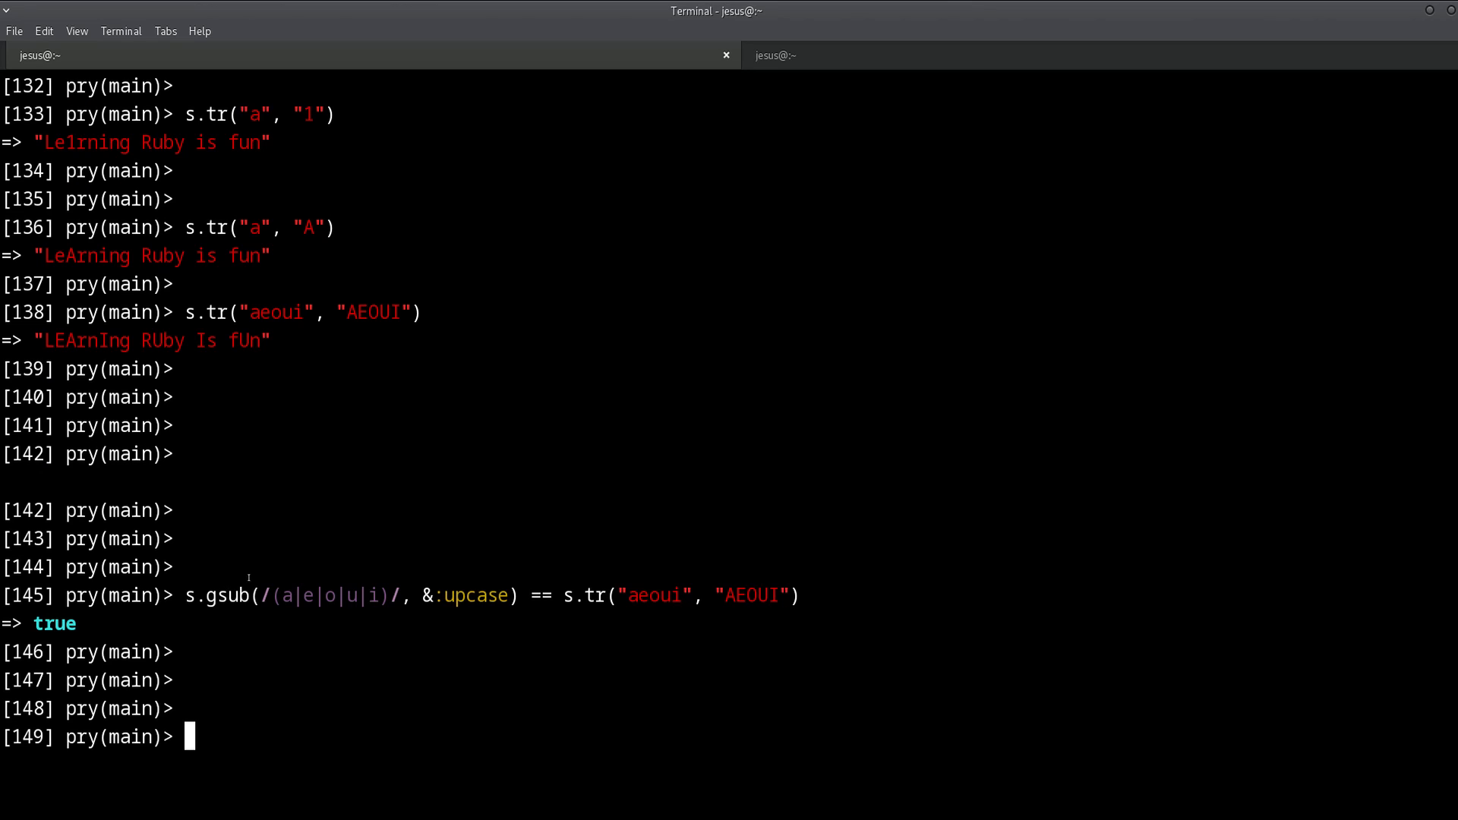
pyautogui.moveTo(262, 595); pyautogui.dragTo(404, 594)
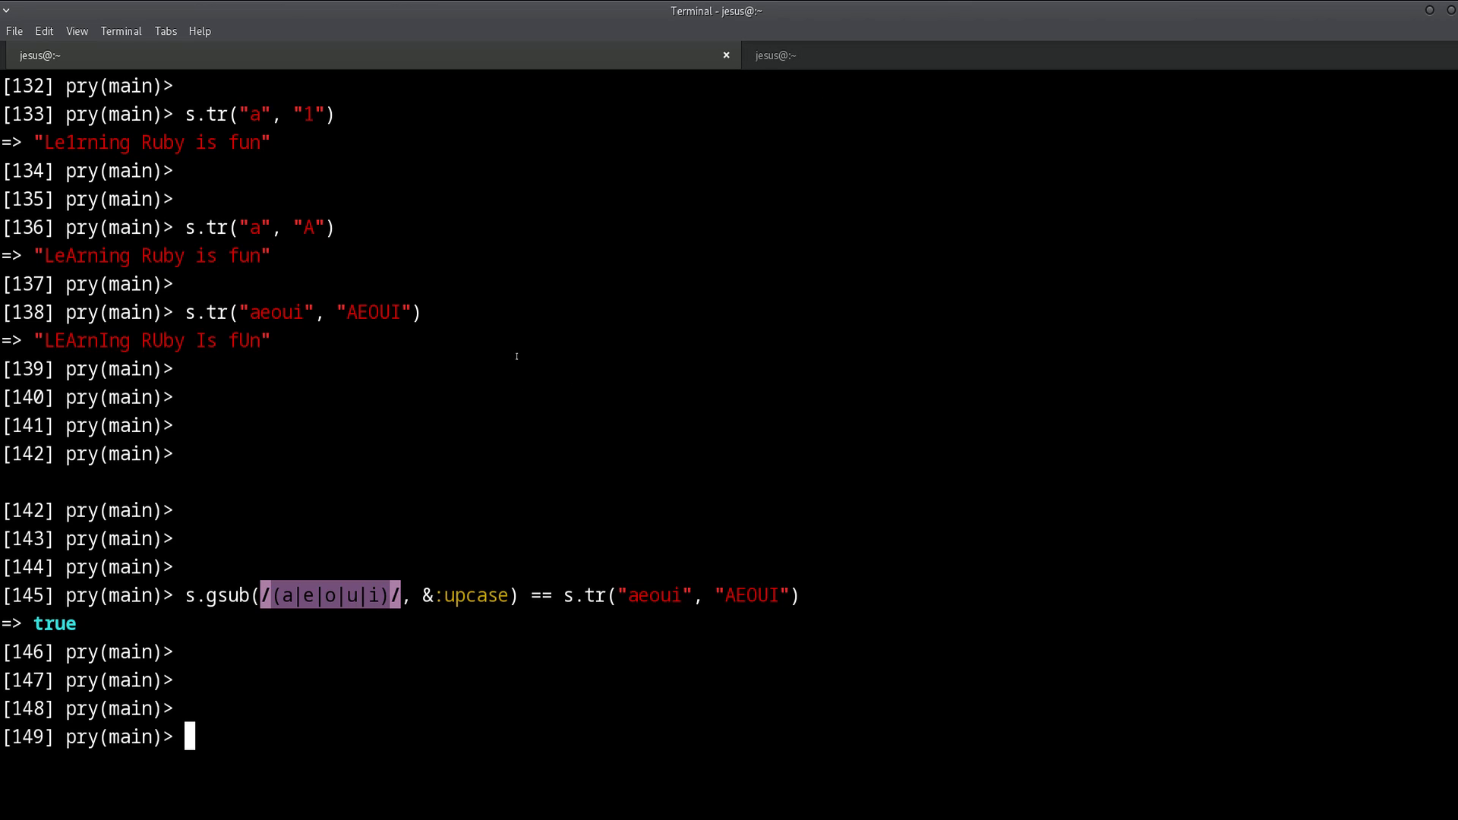
pyautogui.click(332, 364)
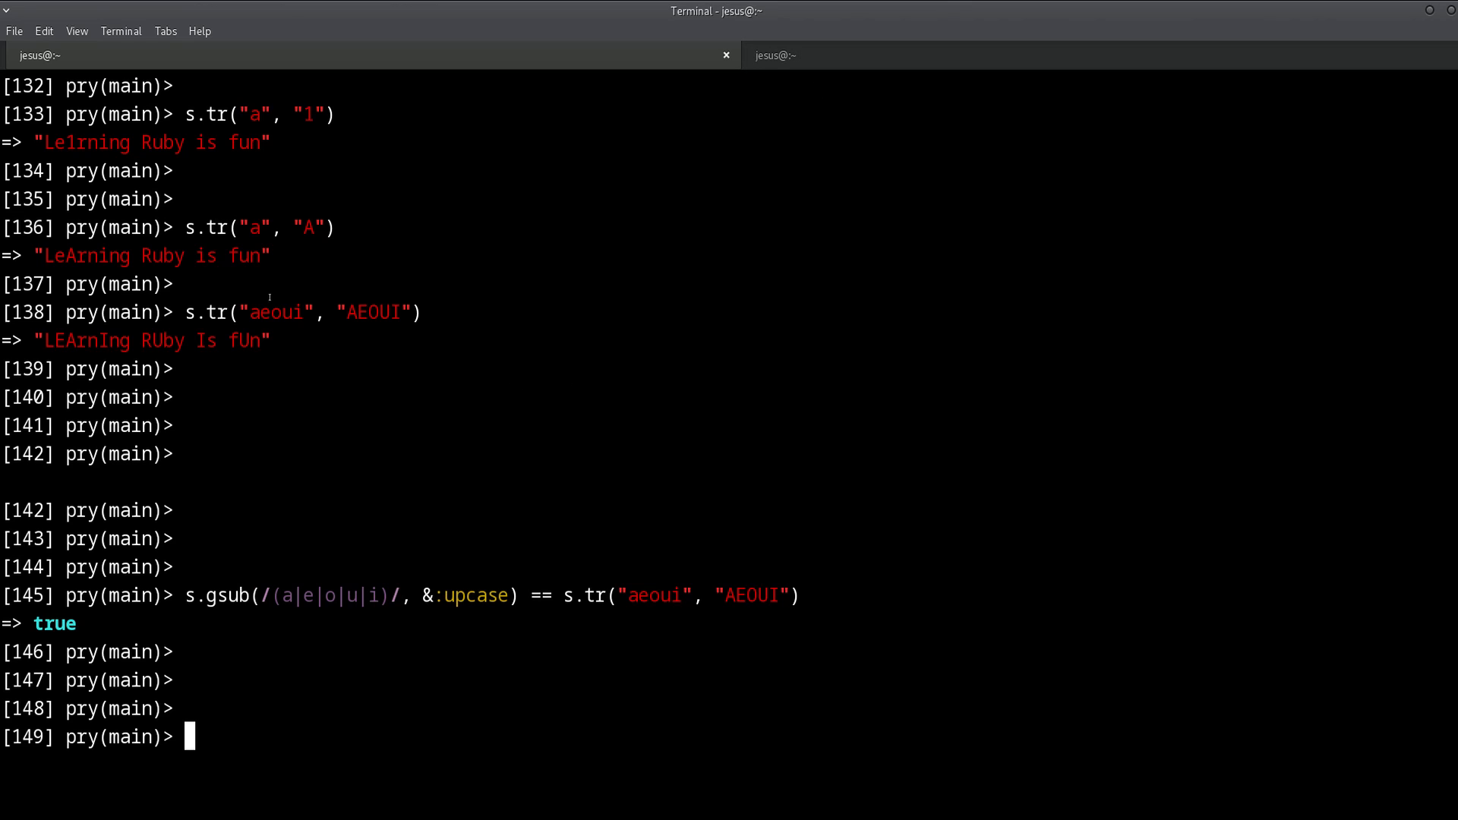
pyautogui.moveTo(240, 114); pyautogui.dragTo(271, 114)
pyautogui.moveTo(242, 229); pyautogui.dragTo(271, 228)
pyautogui.click(492, 325)
# Clear the screen, edit the recalled vowel command into s.tr("in", "on") and run it, returning "Learnong Ruby os fun".
pyautogui.press('Return')
pyautogui.hotkey('ctrl', 'l')
pyautogui.press('Return')
pyautogui.press('Up')
pyautogui.press('Up')
pyautogui.press('Left')
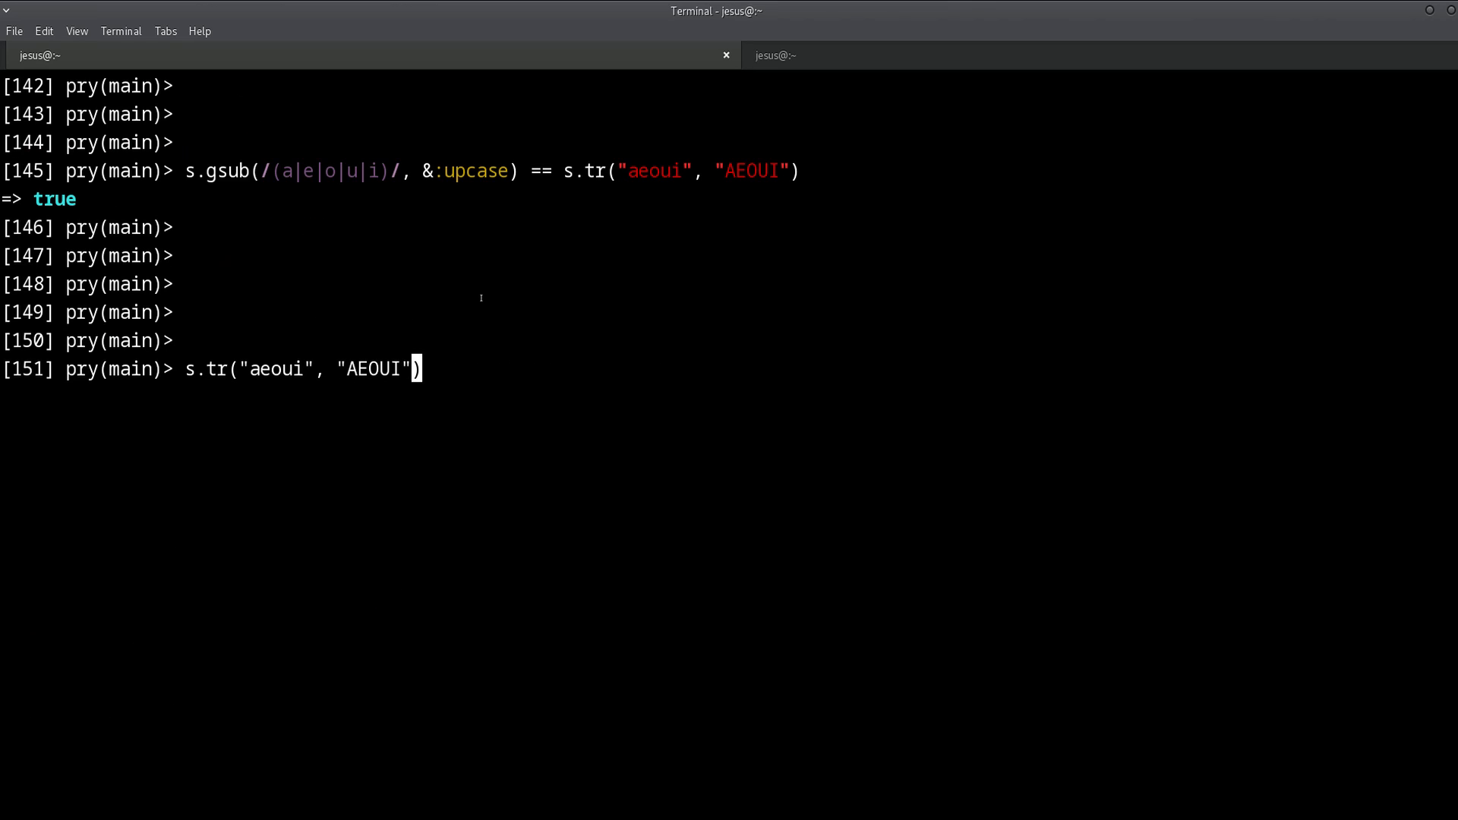
pyautogui.press('Left')
pyautogui.press('Left')
pyautogui.press('Left')
pyautogui.press('Left')
pyautogui.press('Left')
pyautogui.press('Left')
pyautogui.press('Left')
pyautogui.press('Left')
pyautogui.press('Delete')
pyautogui.press('Delete')
pyautogui.press('Delete')
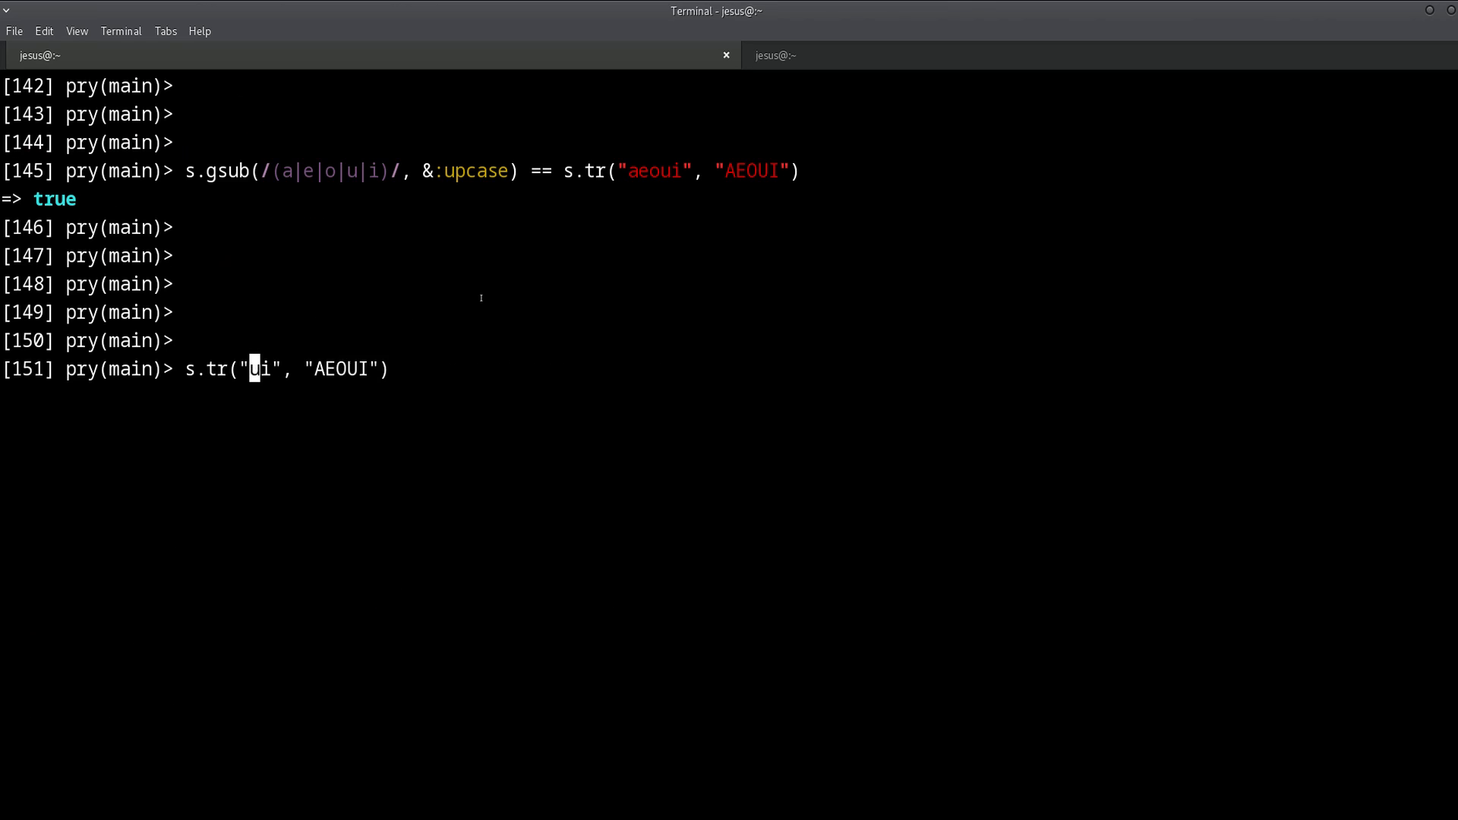
pyautogui.press('Delete')
pyautogui.press('Delete')
pyautogui.write('in')
pyautogui.press('Right')
pyautogui.press('Right')
pyautogui.press('Right')
pyautogui.press('Right')
pyautogui.press('Delete')
pyautogui.press('Delete')
pyautogui.press('Delete')
pyautogui.press('Delete')
pyautogui.press('Delete')
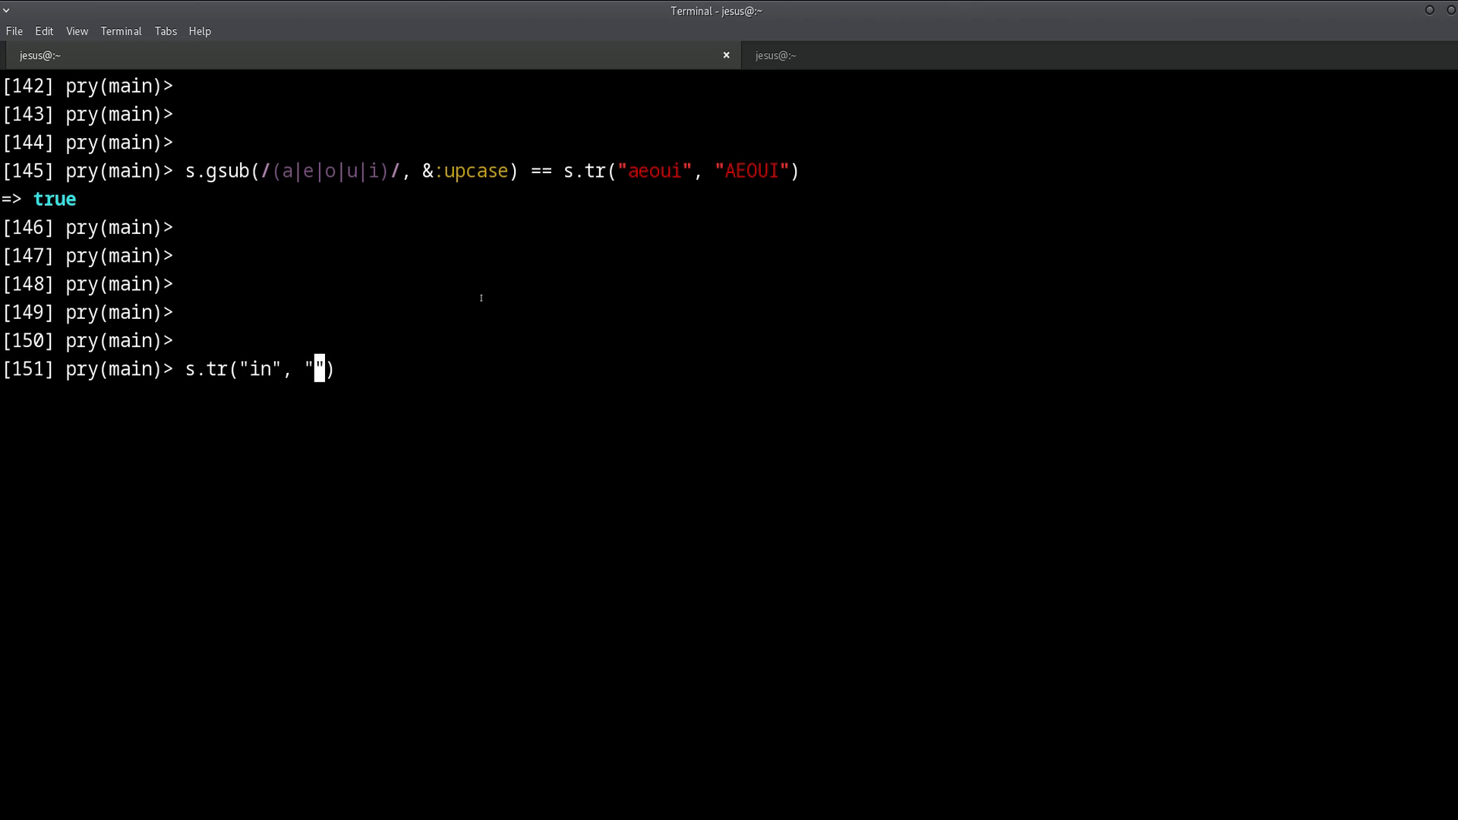
pyautogui.write('on')
pyautogui.press('Return')
pyautogui.press('Return')
pyautogui.press('Return')
pyautogui.write('s')
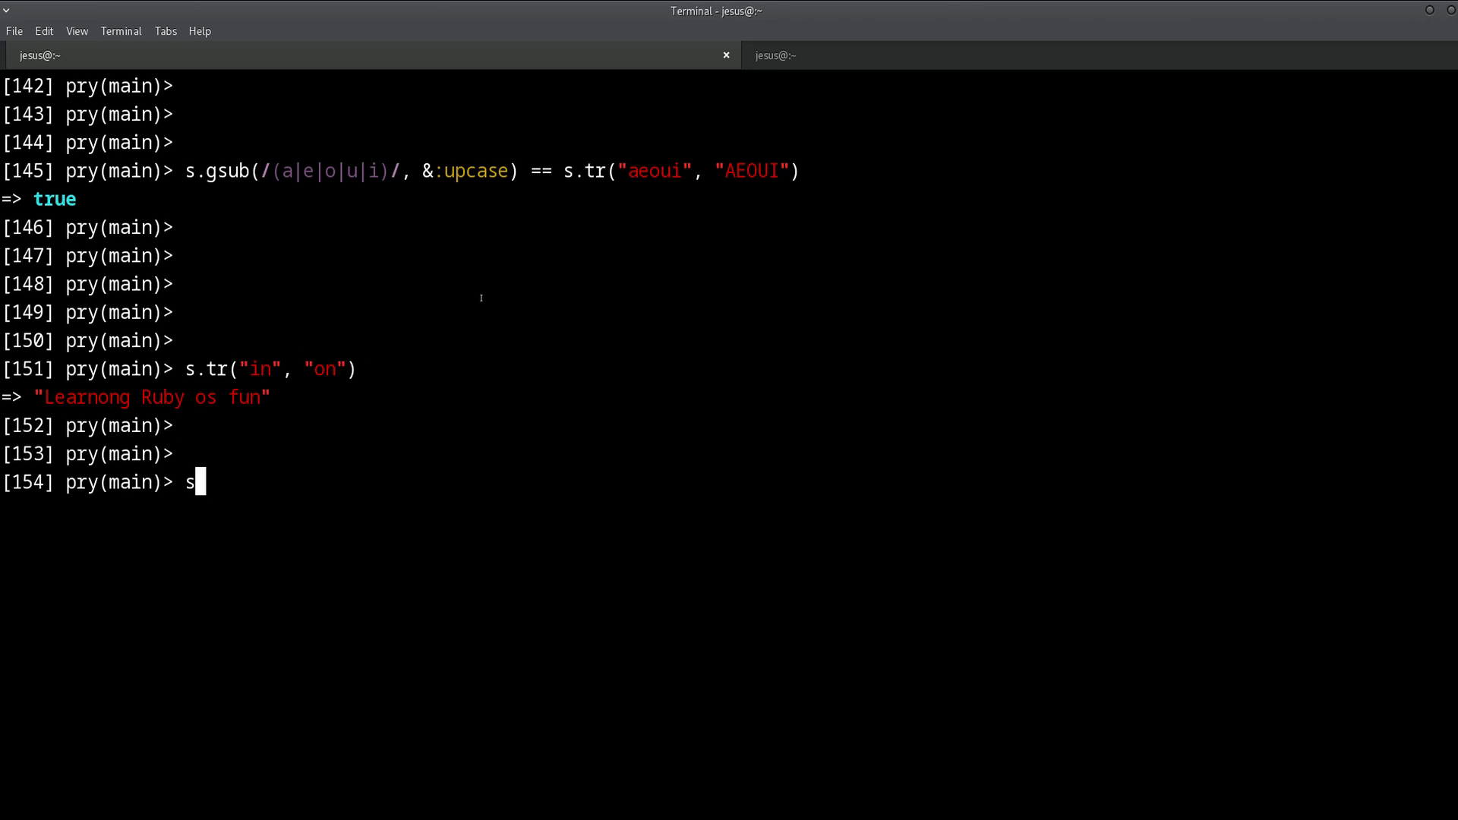
pyautogui.press('Return')
pyautogui.press('Return')
pyautogui.press('Return')
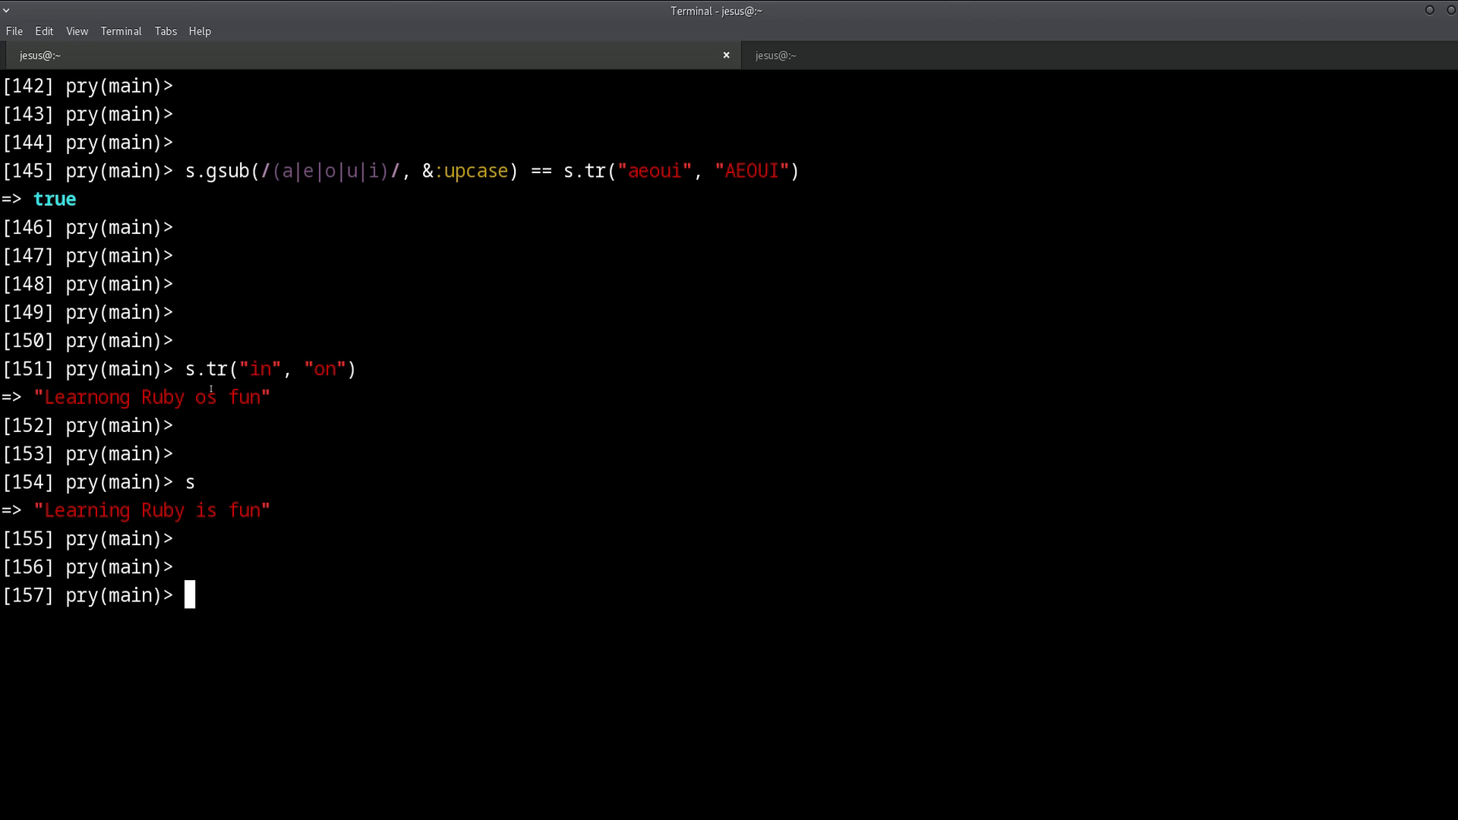
# Rerun the translation and highlight how "is" in the original became "os" letter by letter.
pyautogui.doubleClick(200, 396)
pyautogui.doubleClick(203, 511)
pyautogui.write('s')
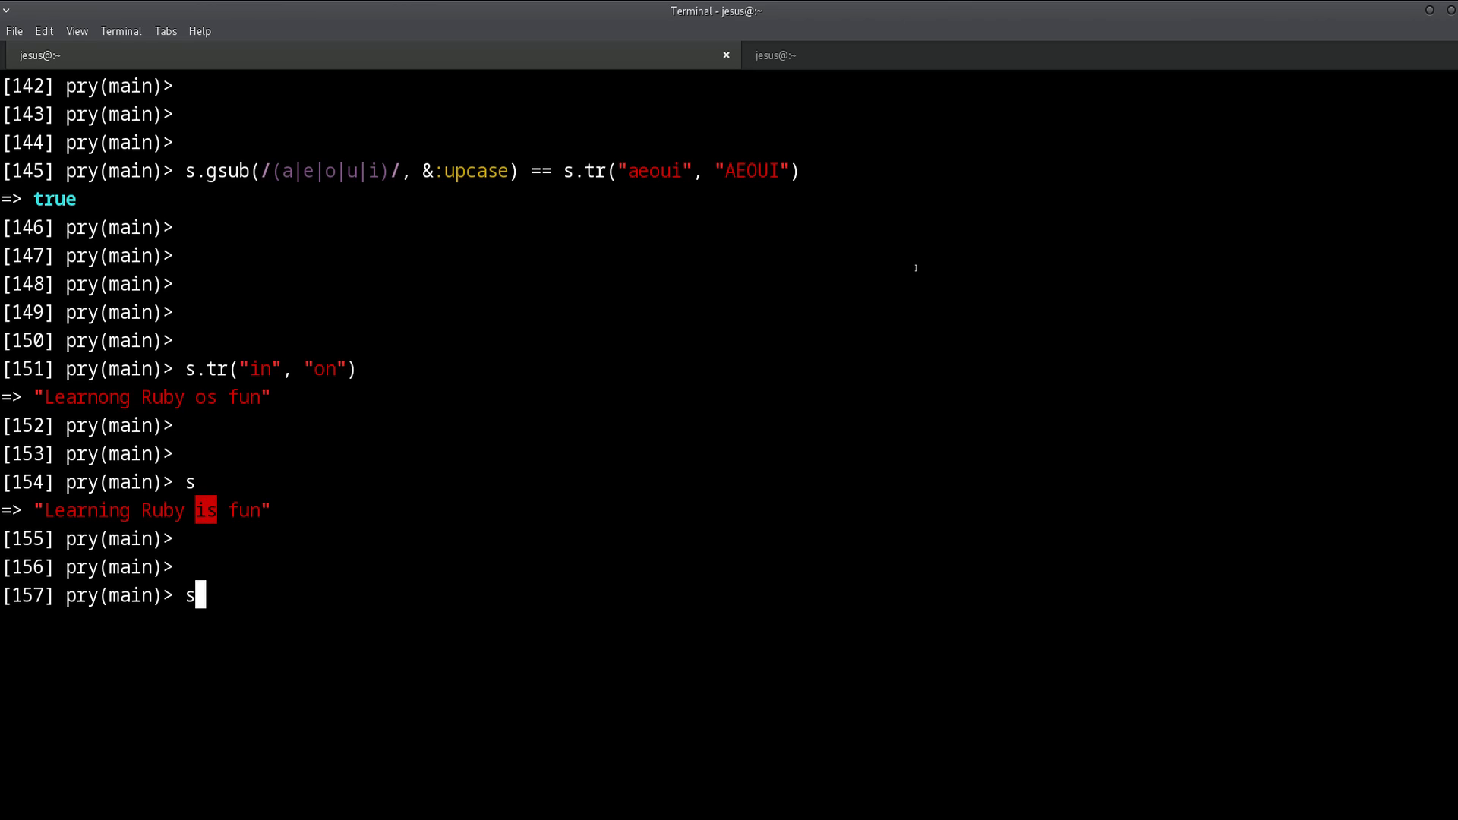
pyautogui.press('Up')
pyautogui.press('Up')
pyautogui.press('Return')
pyautogui.press('Return')
pyautogui.press('Return')
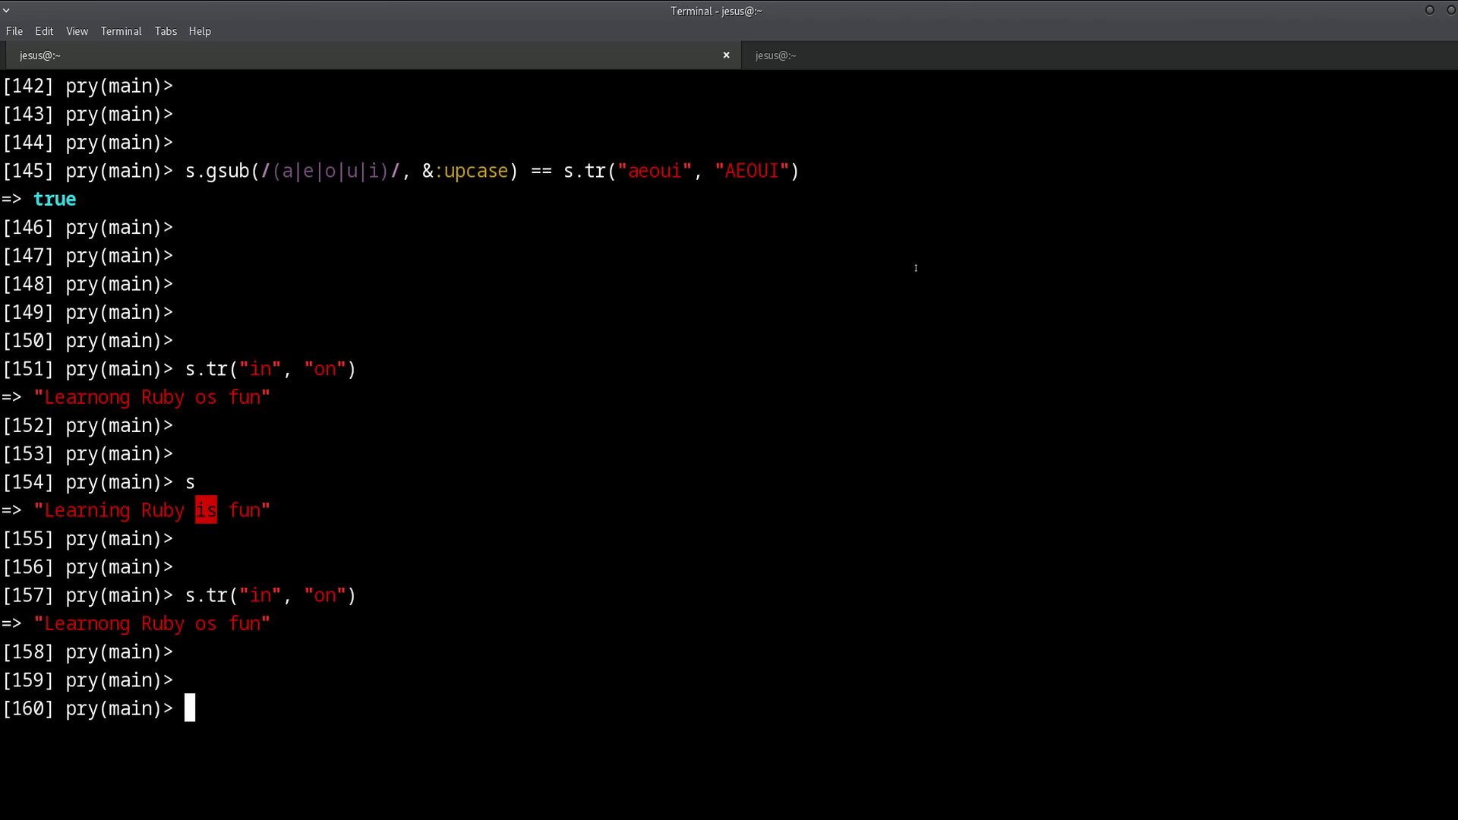
pyautogui.click(300, 407)
pyautogui.moveTo(261, 367)
pyautogui.mouseDown()
pyautogui.moveTo(275, 368)
pyautogui.moveTo(258, 368)
pyautogui.mouseUp()
pyautogui.click(242, 370)
pyautogui.moveTo(194, 509); pyautogui.dragTo(207, 509)
pyautogui.moveTo(194, 396); pyautogui.dragTo(208, 397)
pyautogui.moveTo(206, 510); pyautogui.dragTo(217, 509)
# Clear the screen, print s and rerun s.tr("in", "on"), returning "Learnong Ruby os fun".
pyautogui.hotkey('ctrl', 'l')
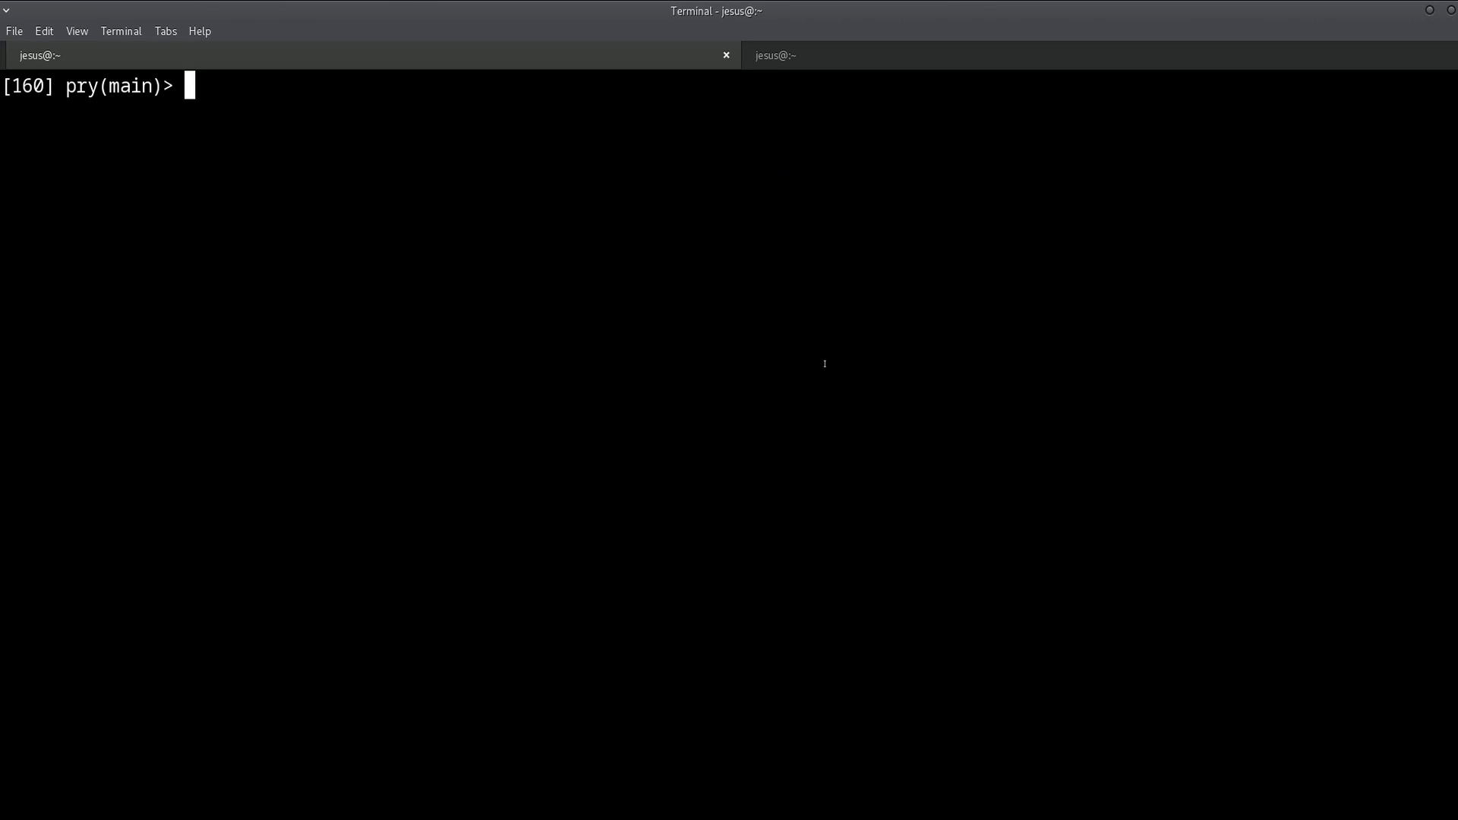
pyautogui.press('Return')
pyautogui.press('Return')
pyautogui.write('s')
pyautogui.press('Return')
pyautogui.press('Return')
pyautogui.press('Return')
pyautogui.press('Up')
pyautogui.press('Up')
pyautogui.press('Return')
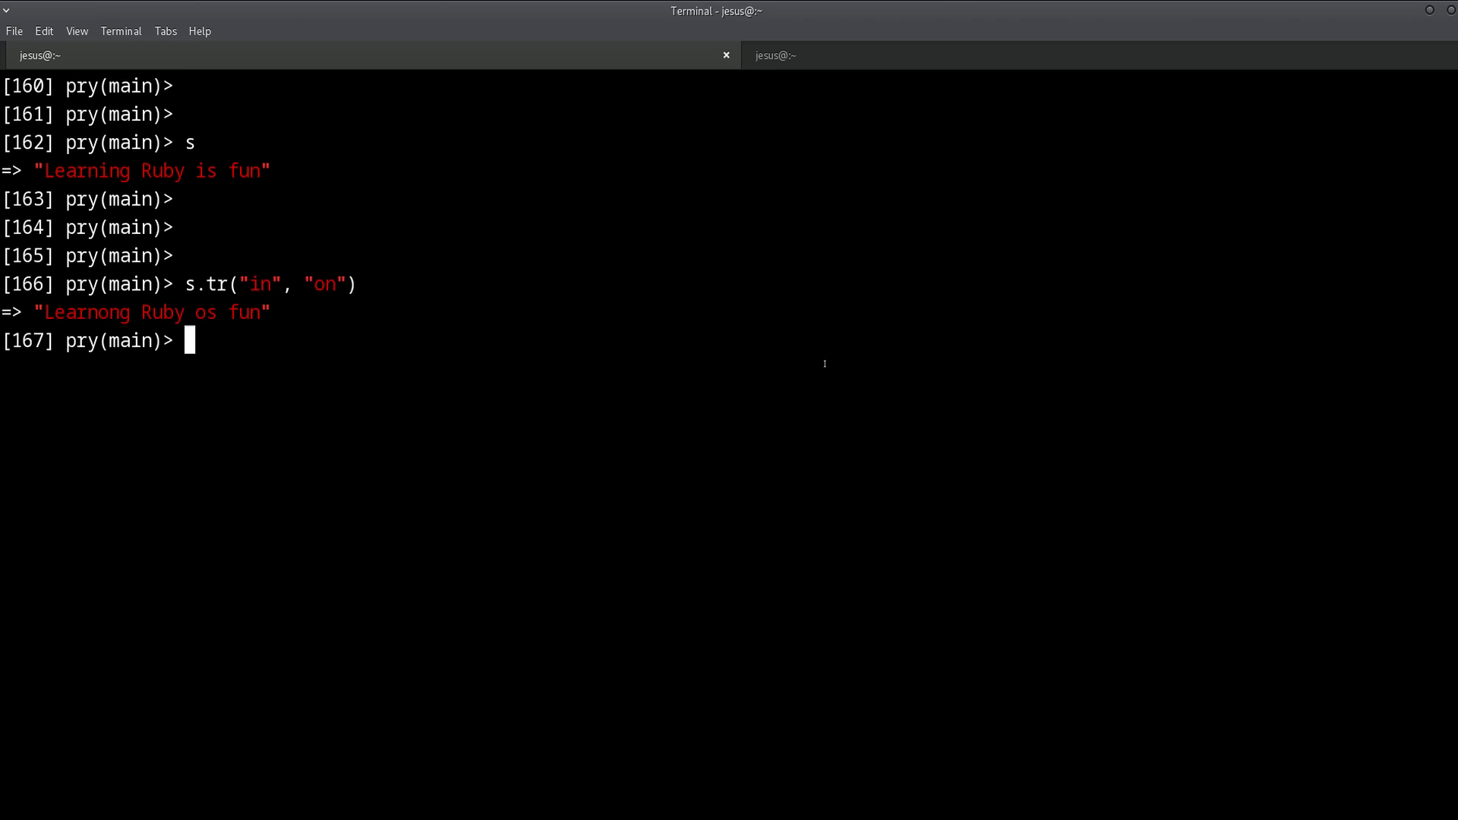
pyautogui.press('Return')
pyautogui.press('Return')
# Highlight the i and s of "is" in the original against "os" and "Learnong Ruby" in the result.
pyautogui.moveTo(194, 170); pyautogui.dragTo(204, 169)
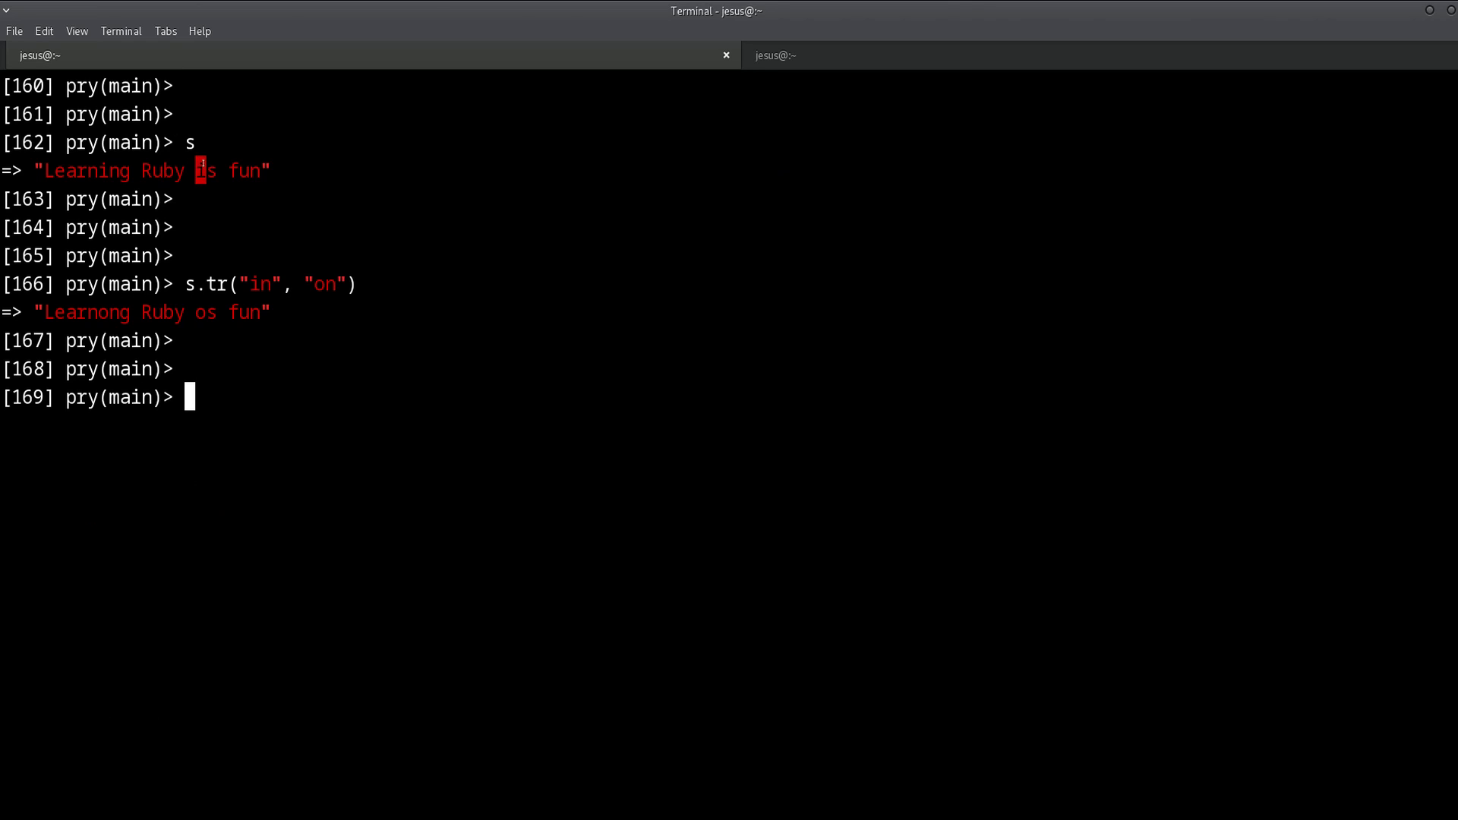
pyautogui.moveTo(194, 313); pyautogui.dragTo(215, 313)
pyautogui.click(202, 196)
pyautogui.moveTo(206, 170); pyautogui.dragTo(227, 169)
pyautogui.click(205, 311)
pyautogui.click(156, 253)
pyautogui.moveTo(43, 311); pyautogui.dragTo(182, 313)
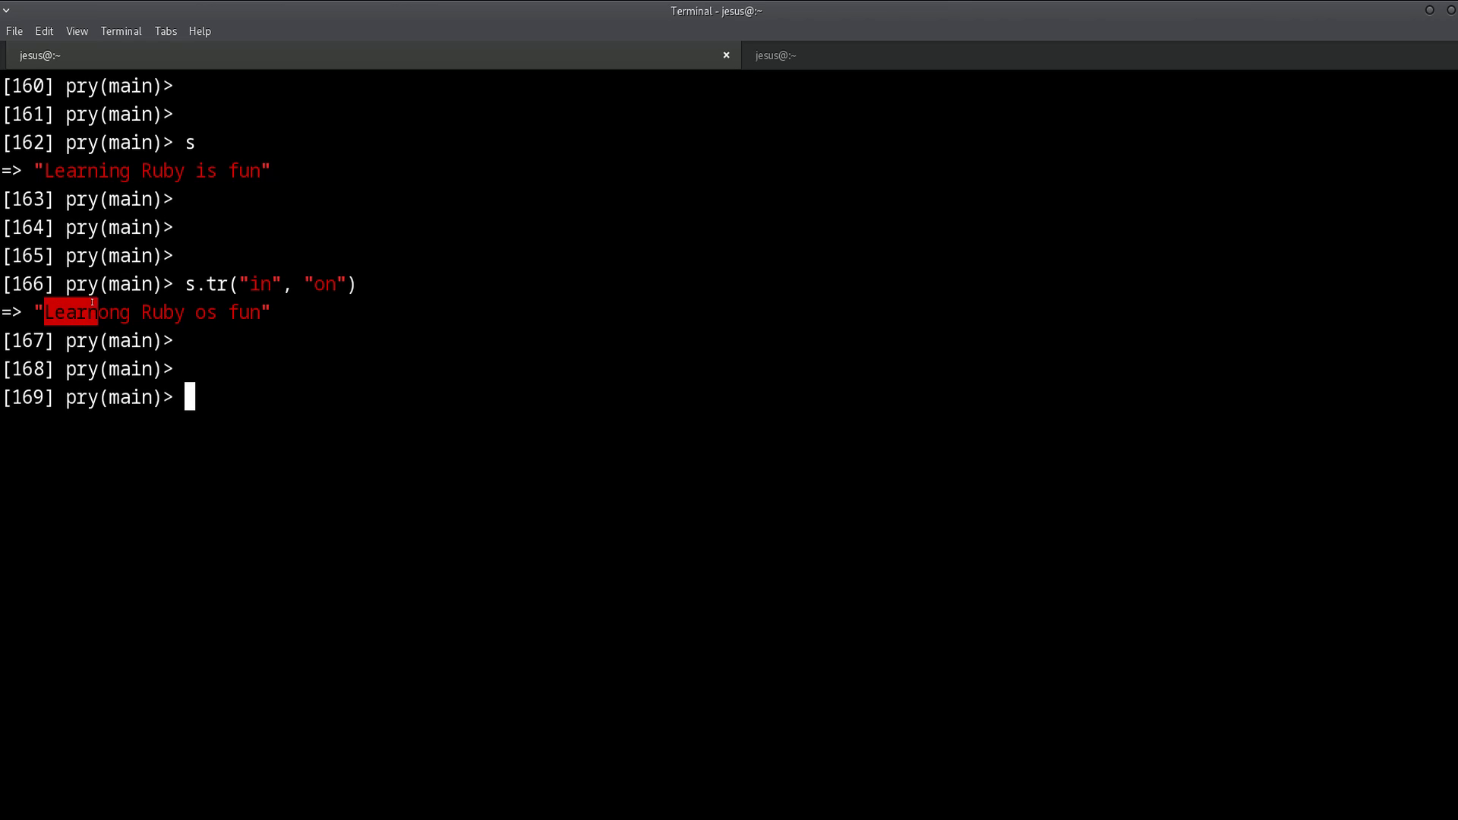
pyautogui.click(220, 347)
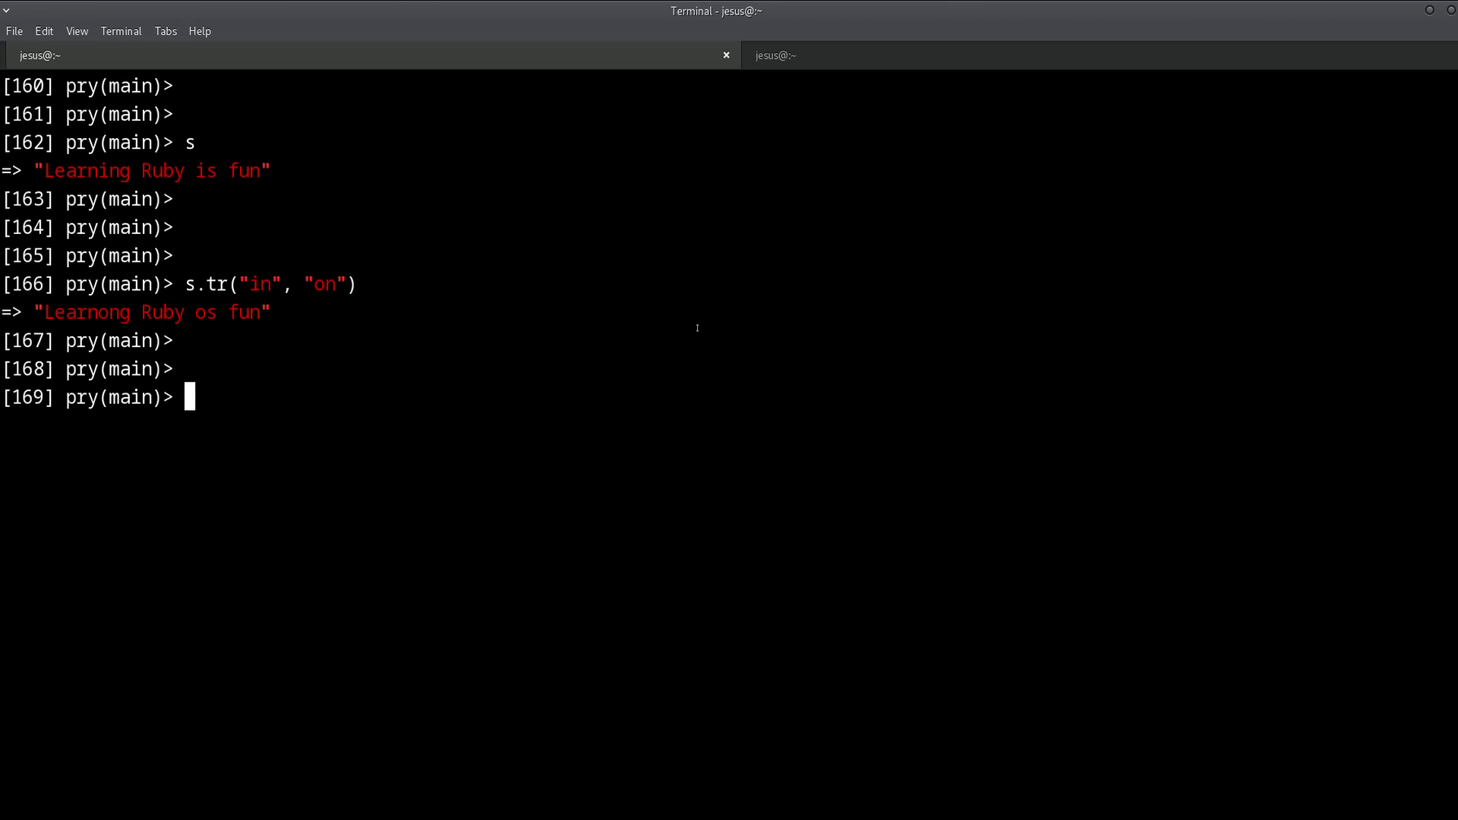
# Run s.gsub("in", "on") giving "Learnong Ruby is fun", then show s still unchanged.
pyautogui.press('Up')
pyautogui.hotkey('alt', 'b')
pyautogui.hotkey('alt', 'b')
pyautogui.hotkey('alt', 'b')
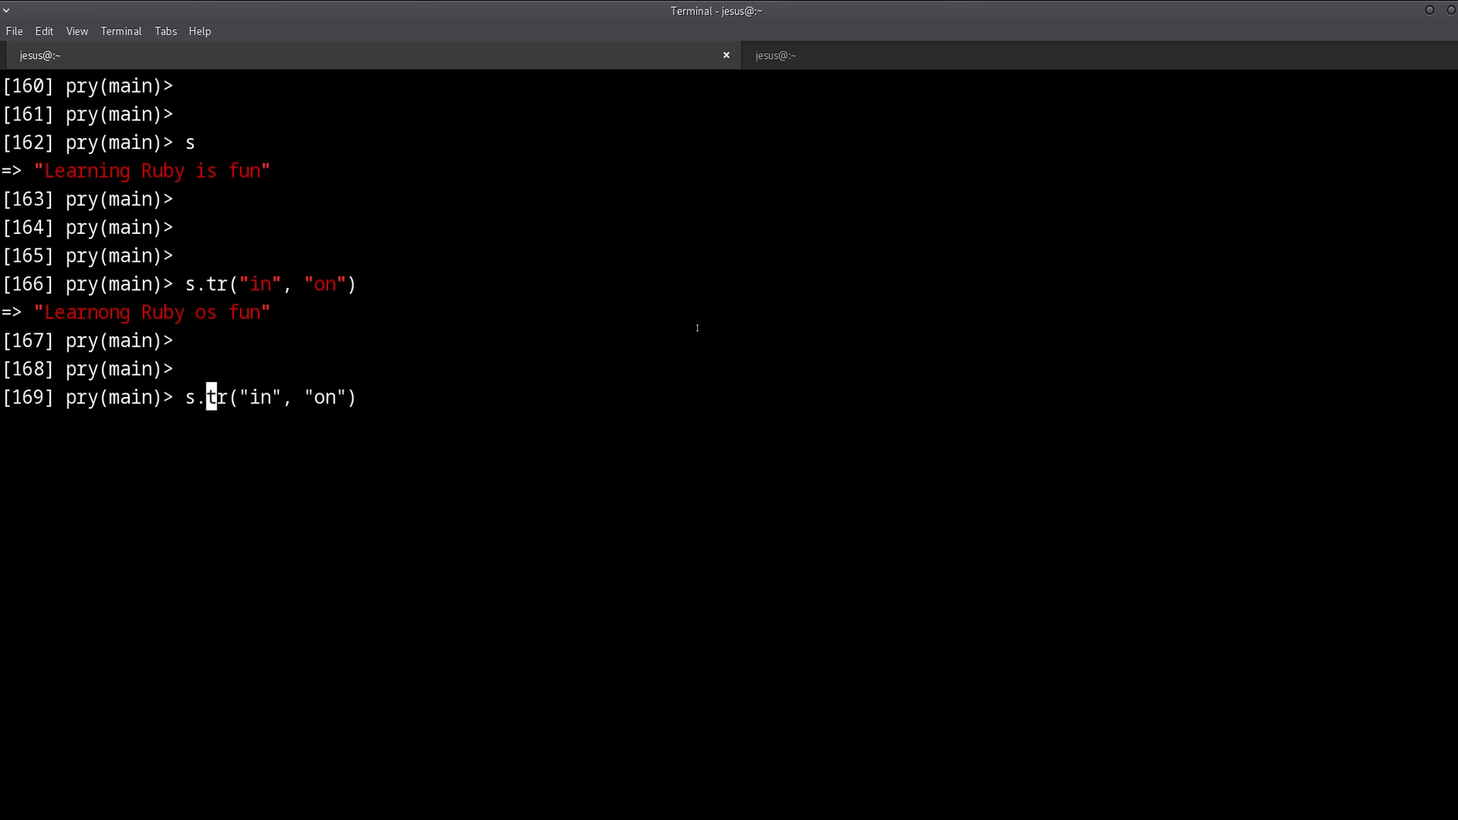
pyautogui.hotkey('alt', 'd')
pyautogui.write('gsub')
pyautogui.press('Return')
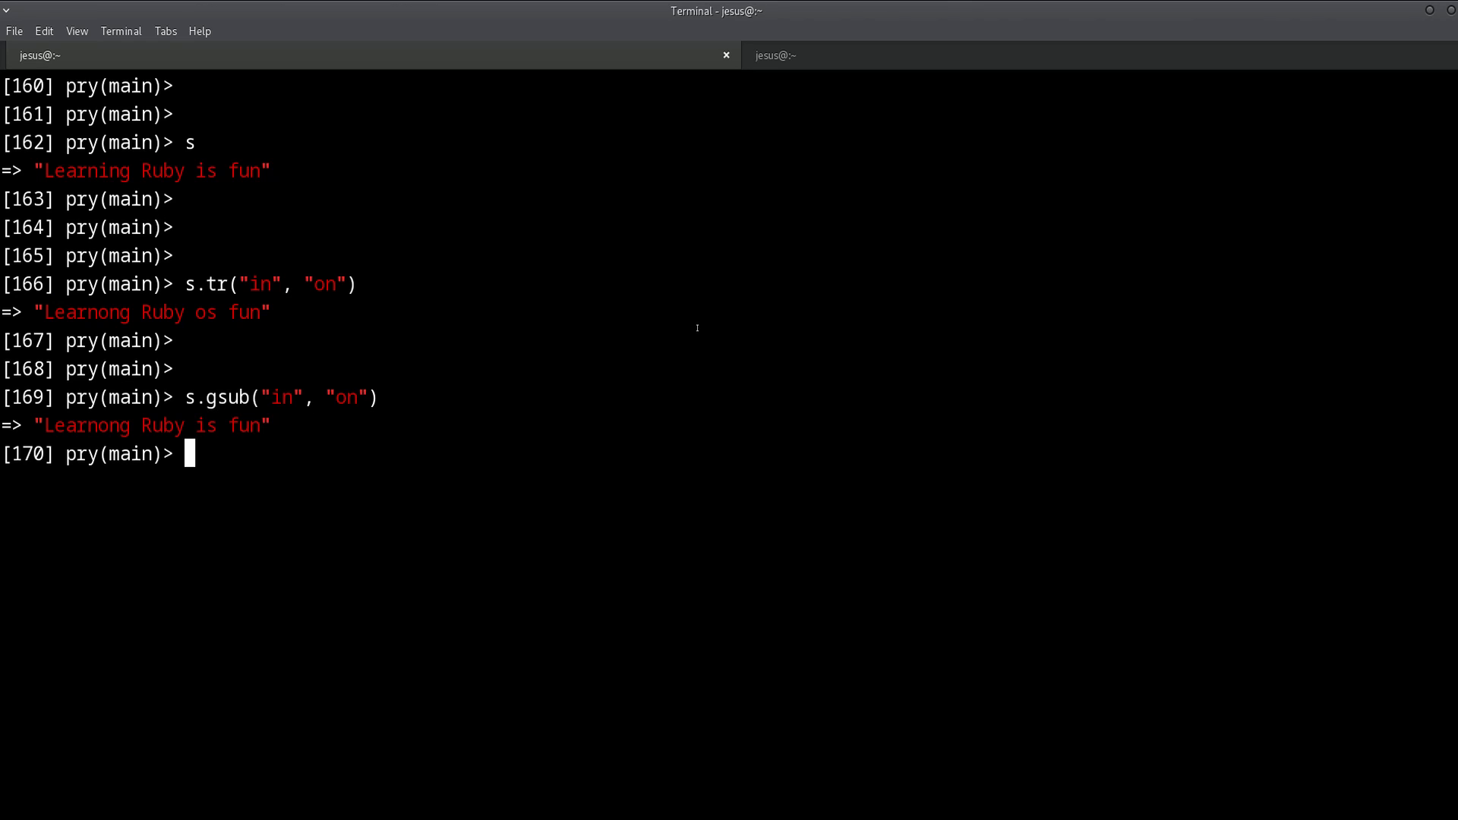
pyautogui.press('Return')
pyautogui.press('Return')
pyautogui.press('Up')
pyautogui.press('Down')
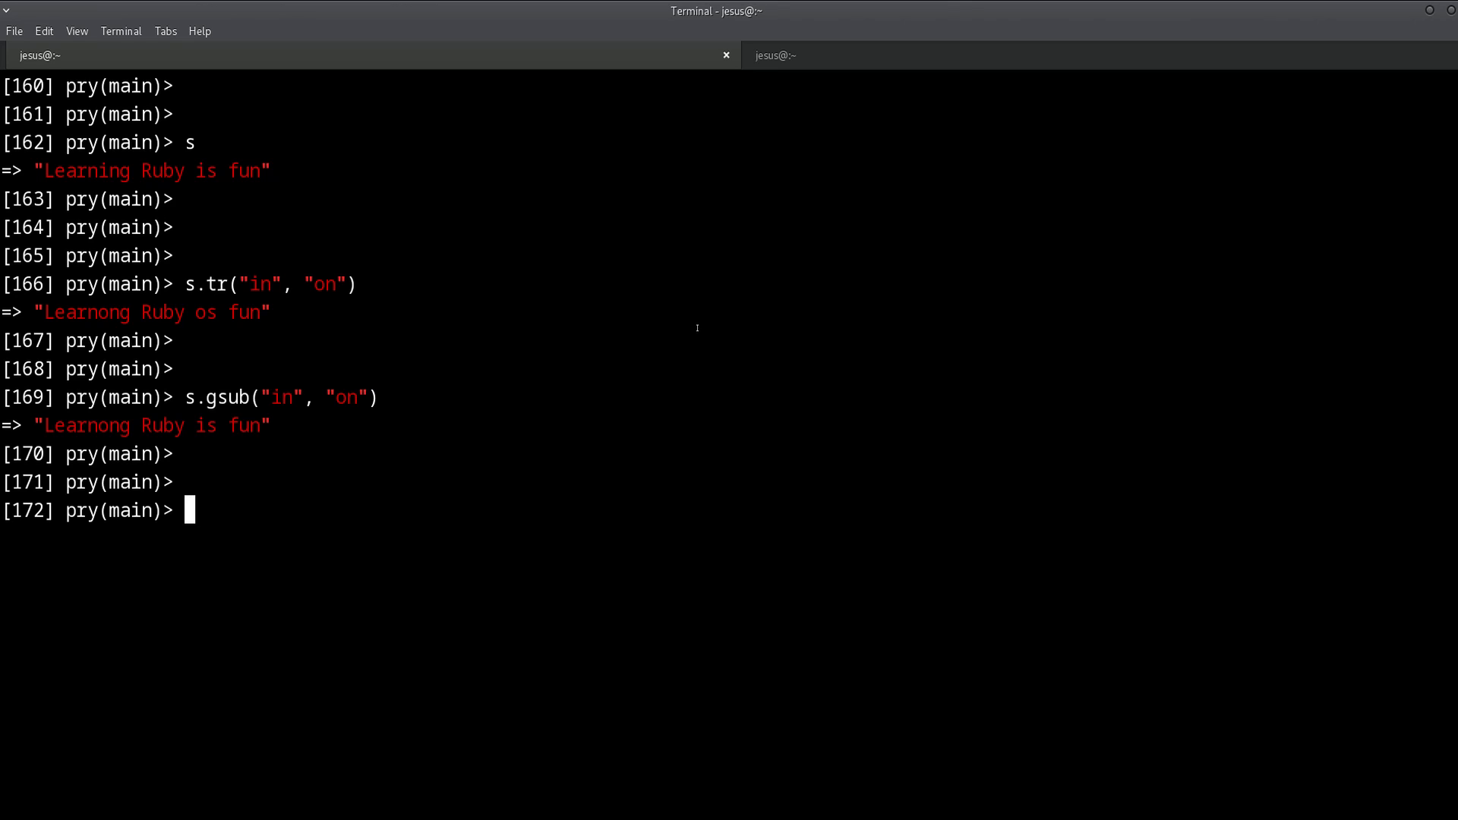
pyautogui.write('s')
pyautogui.press('Return')
pyautogui.press('Return')
pyautogui.press('Return')
pyautogui.write('s')
# Recall the gsub command, trim its first argument, and highlight in and is in command and result.
pyautogui.press('Up')
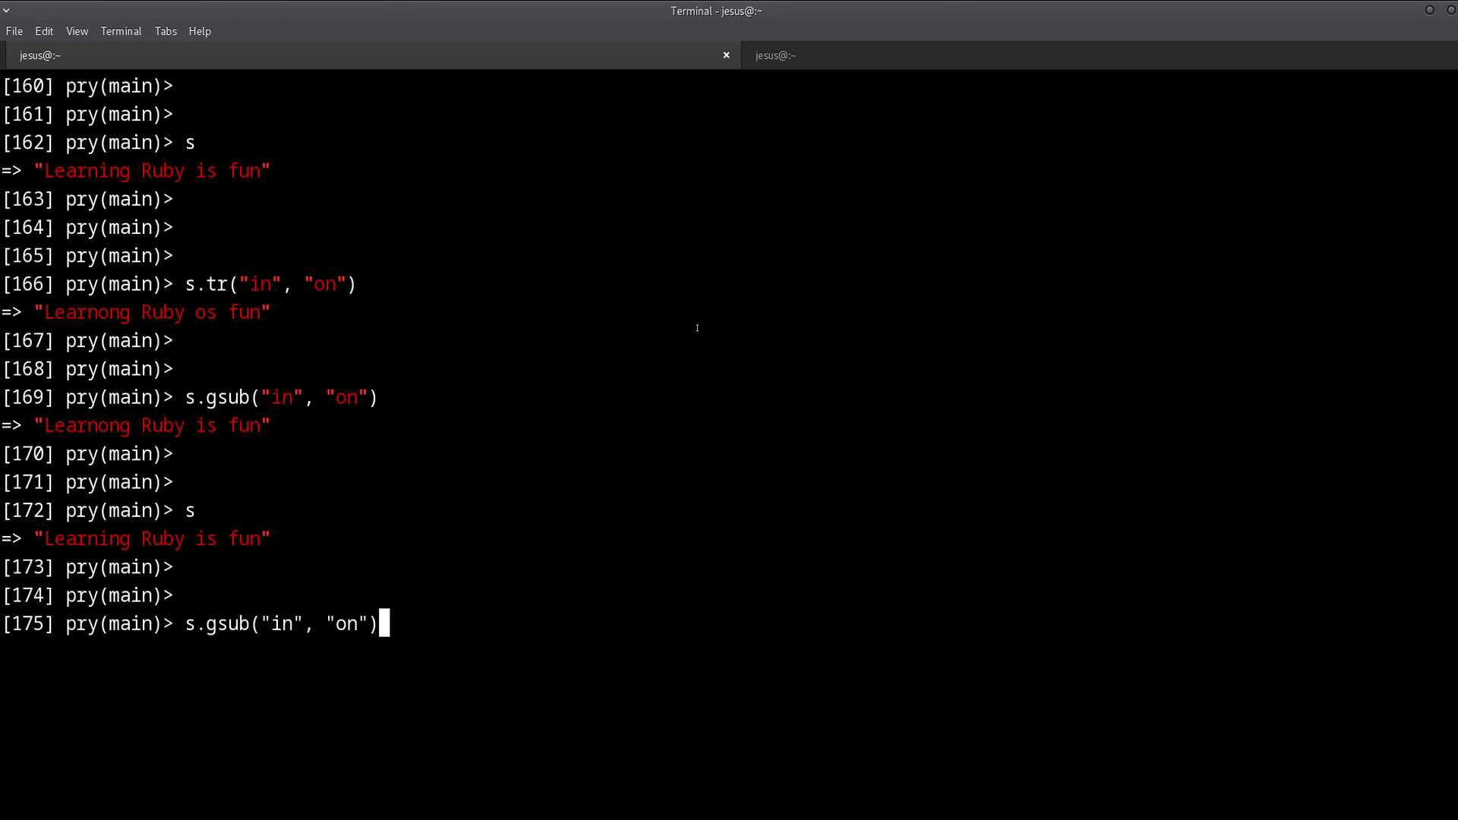
pyautogui.press('Left')
pyautogui.hotkey('alt', 'b')
pyautogui.press('Left')
pyautogui.press('Left')
pyautogui.press('Left')
pyautogui.press('Delete')
pyautogui.write('s')
pyautogui.doubleClick(280, 397)
pyautogui.doubleClick(211, 425)
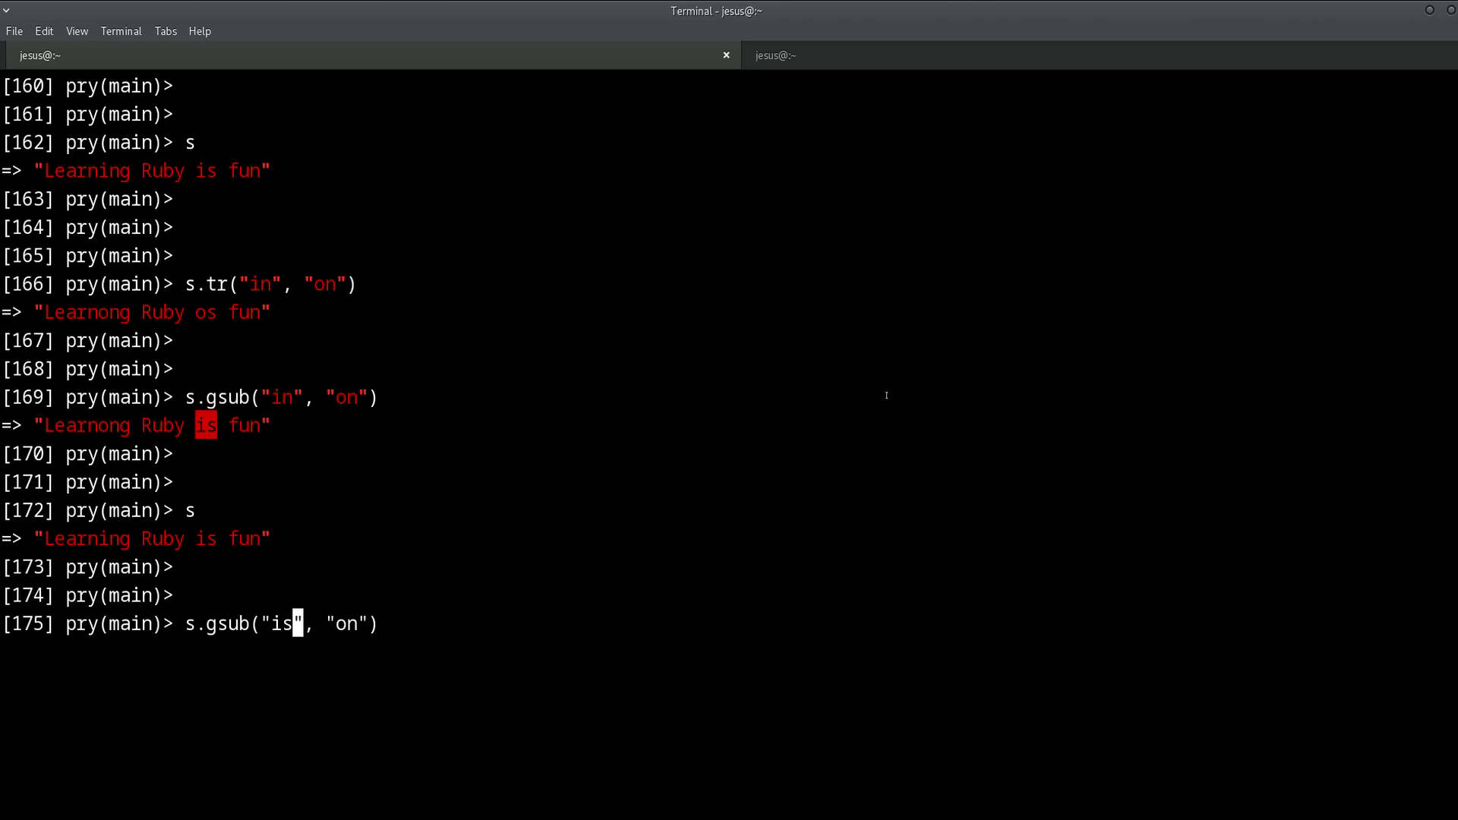
pyautogui.tripleClick(573, 558)
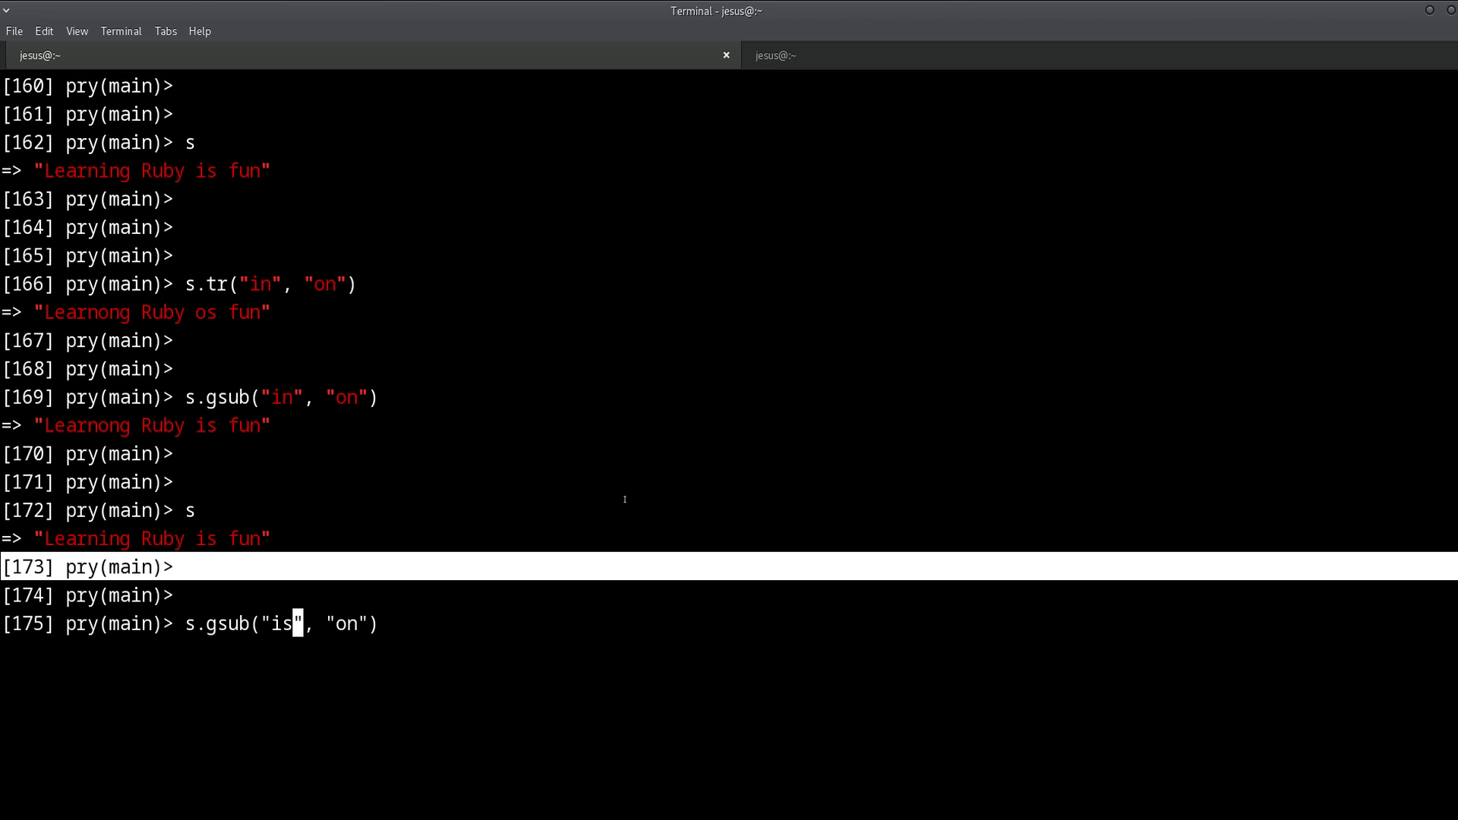
# Switch the method to tr and run s.tr("is", "on") giving "Learnong Ruby on fun", then clear the screen.
pyautogui.hotkey('ctrl', 'a')
pyautogui.press('Right')
pyautogui.press('Right')
pyautogui.press('Delete')
pyautogui.press('Delete')
pyautogui.press('Delete')
pyautogui.write('tr')
pyautogui.press('Return')
pyautogui.press('Return')
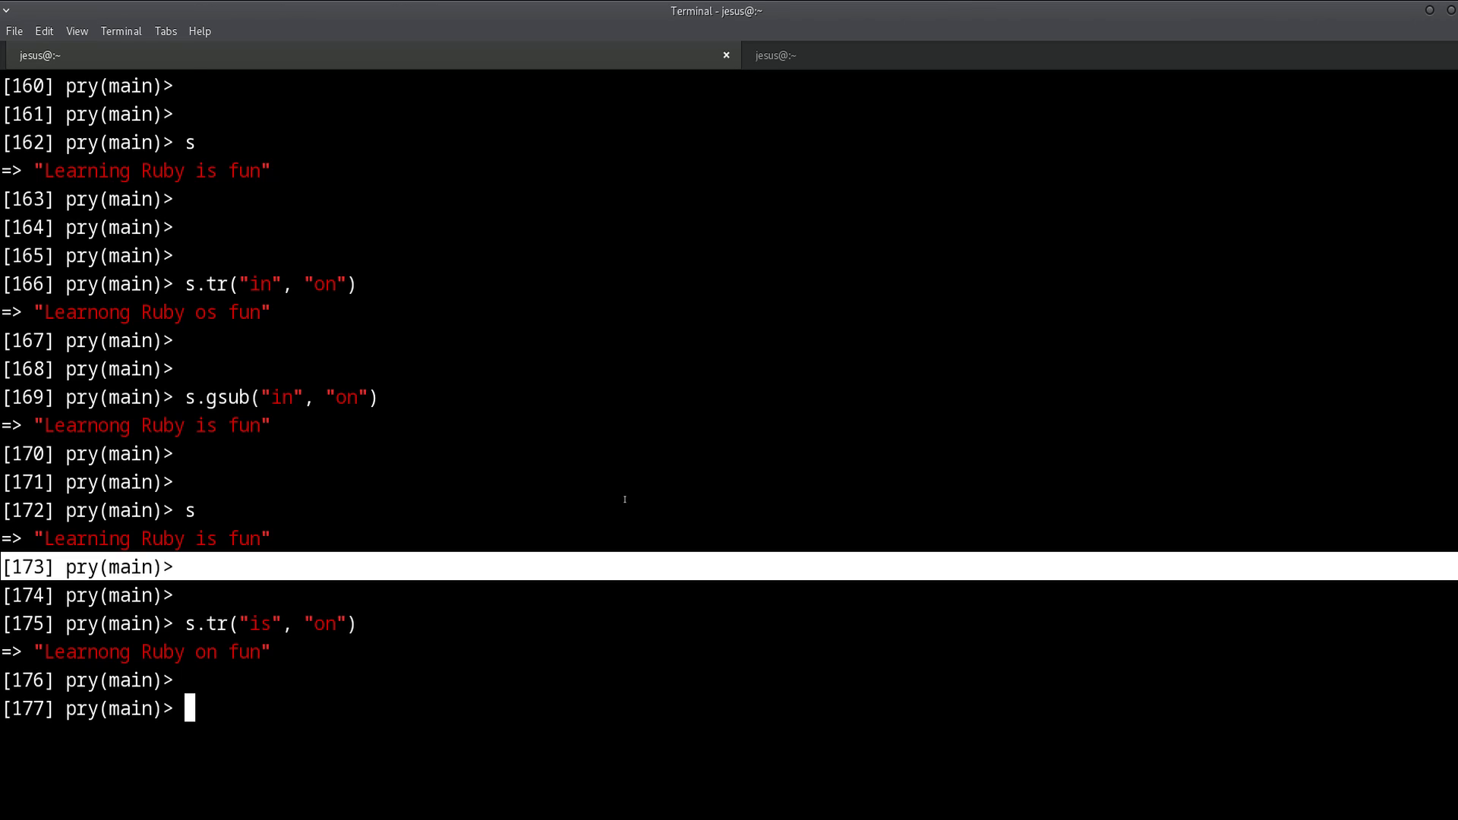
pyautogui.hotkey('ctrl', 'l')
pyautogui.press('Return')
# Rerun s.tr("is", "on") and show s still reads "Learning Ruby is fun".
pyautogui.press('Return')
pyautogui.press('Return')
pyautogui.press('Up')
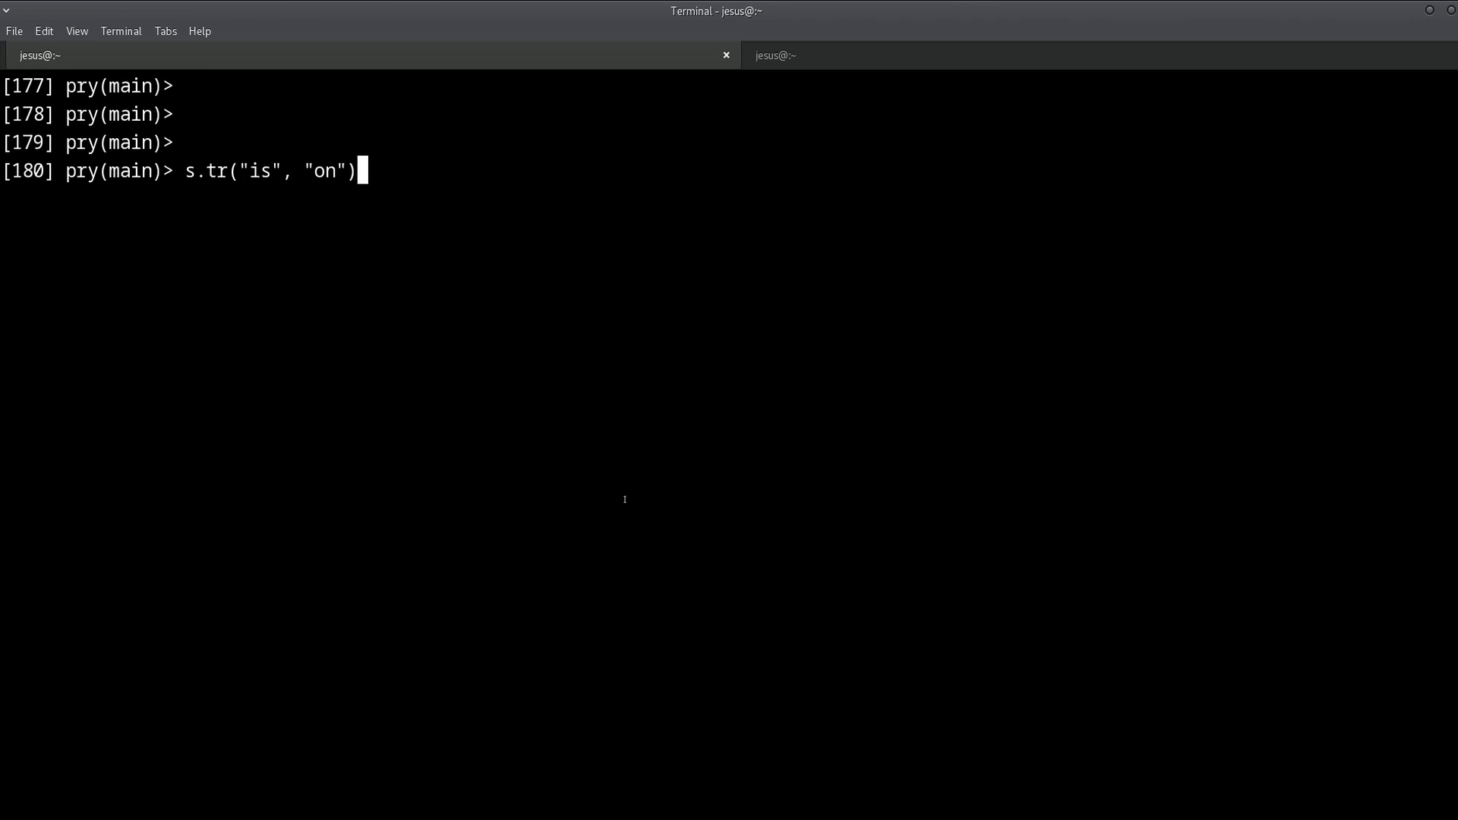
pyautogui.press('Return')
pyautogui.press('Return')
pyautogui.press('Return')
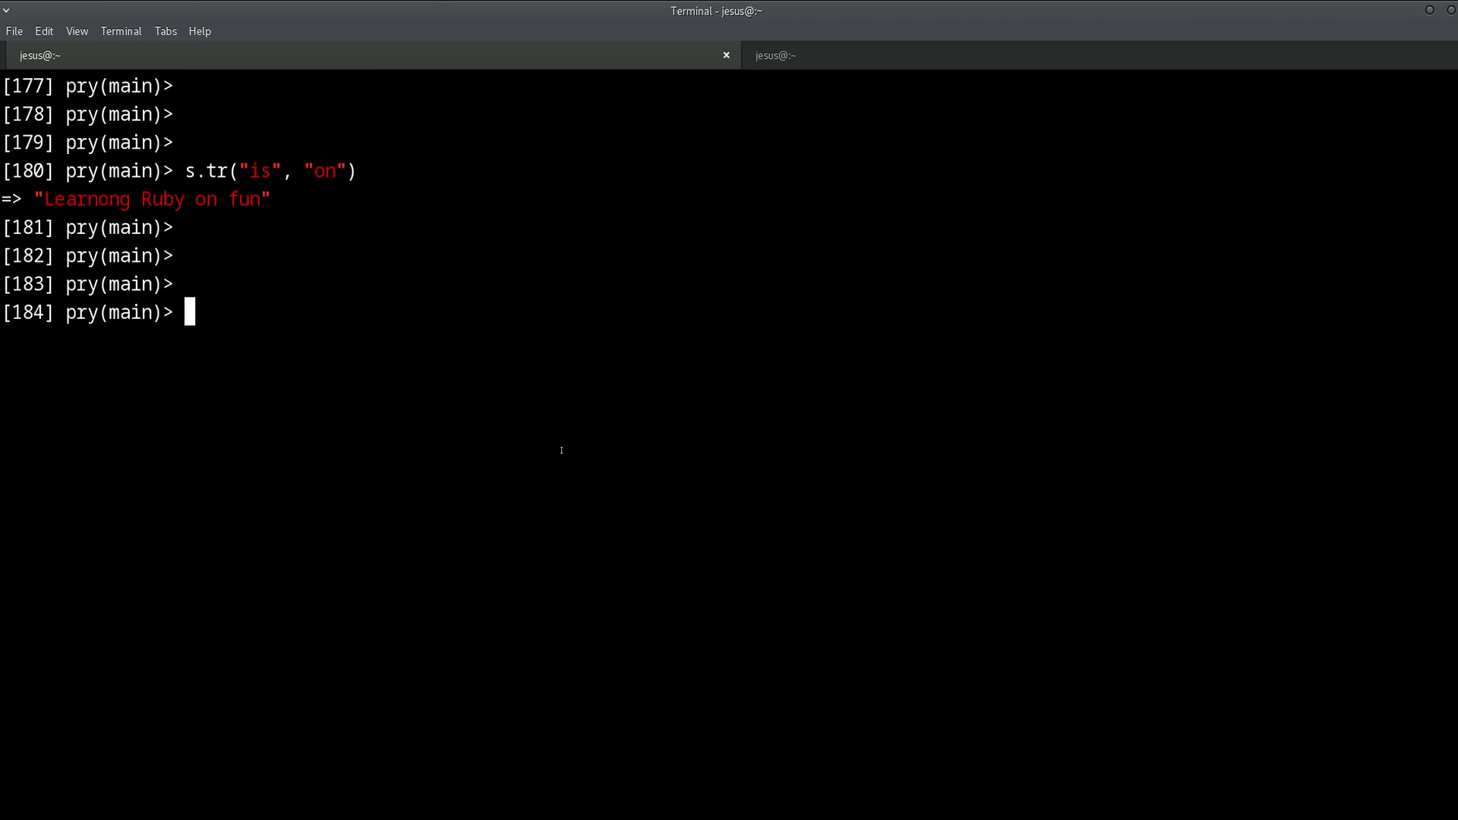
pyautogui.write('s')
pyautogui.press('Return')
pyautogui.press('Return')
pyautogui.press('Return')
pyautogui.press('Return')
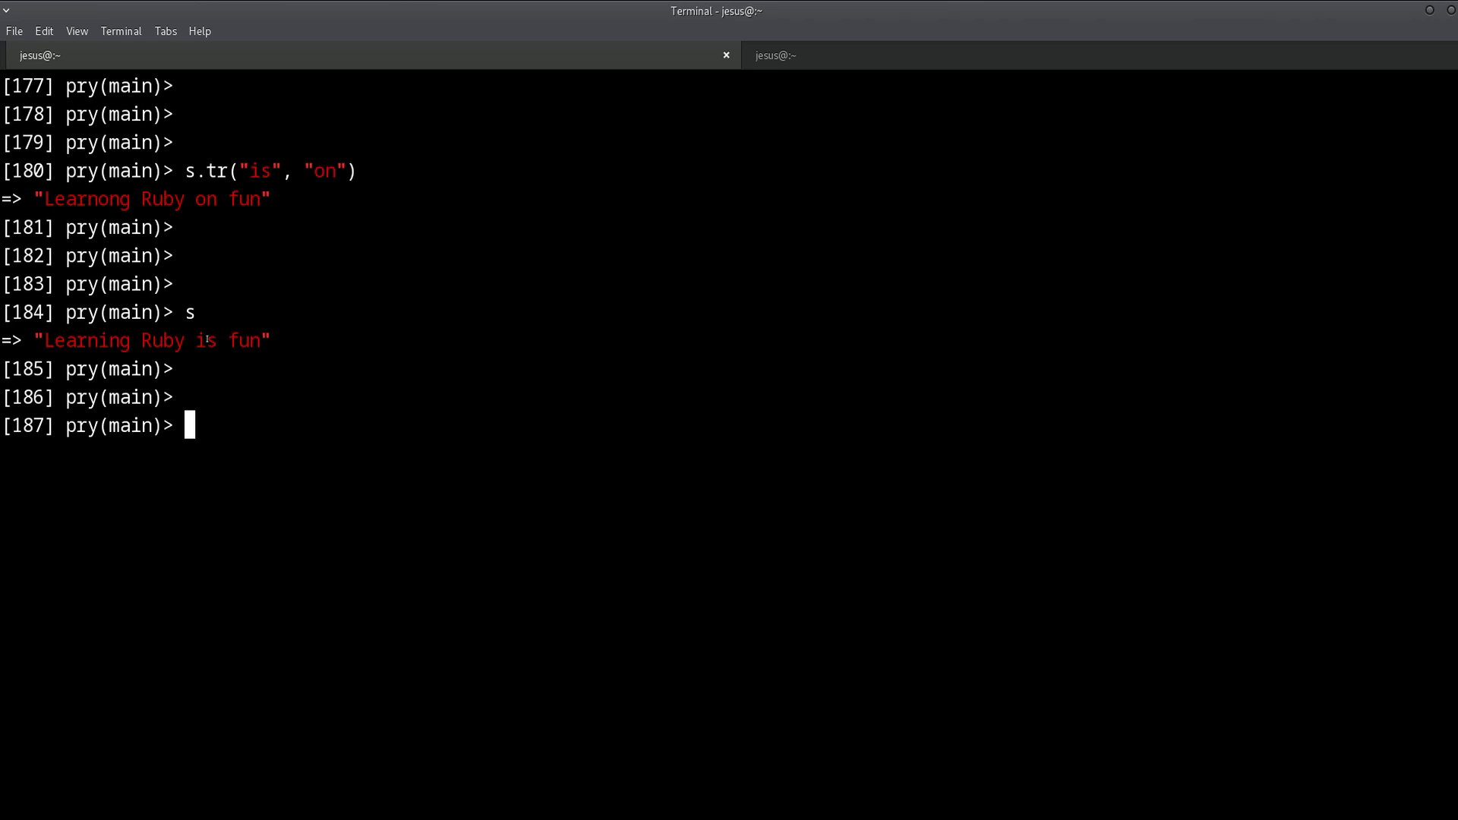
# Highlight is, on, Learnong and Learning in the tr call, its result and the original string to compare them.
pyautogui.doubleClick(207, 341)
pyautogui.doubleClick(206, 200)
pyautogui.doubleClick(254, 170)
pyautogui.tripleClick(213, 341)
pyautogui.click(91, 308)
pyautogui.doubleClick(97, 200)
pyautogui.click(424, 284)
pyautogui.doubleClick(96, 340)
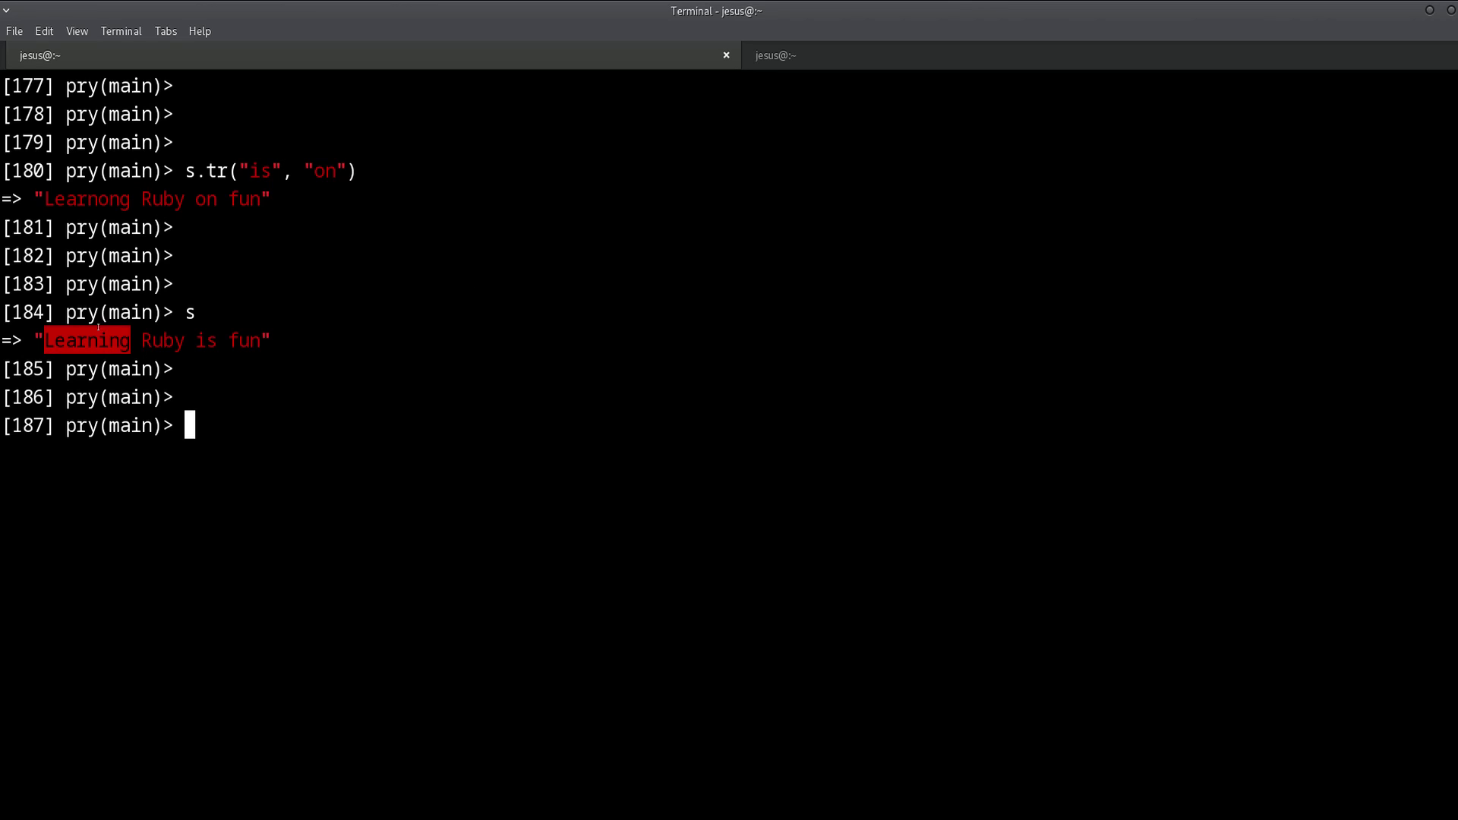
pyautogui.click(200, 338)
pyautogui.doubleClick(207, 200)
# Change the recalled tr call to s.gsub("is", "on") and run it, giving "Learning Ruby on fun".
pyautogui.doubleClick(222, 341)
pyautogui.click(881, 233)
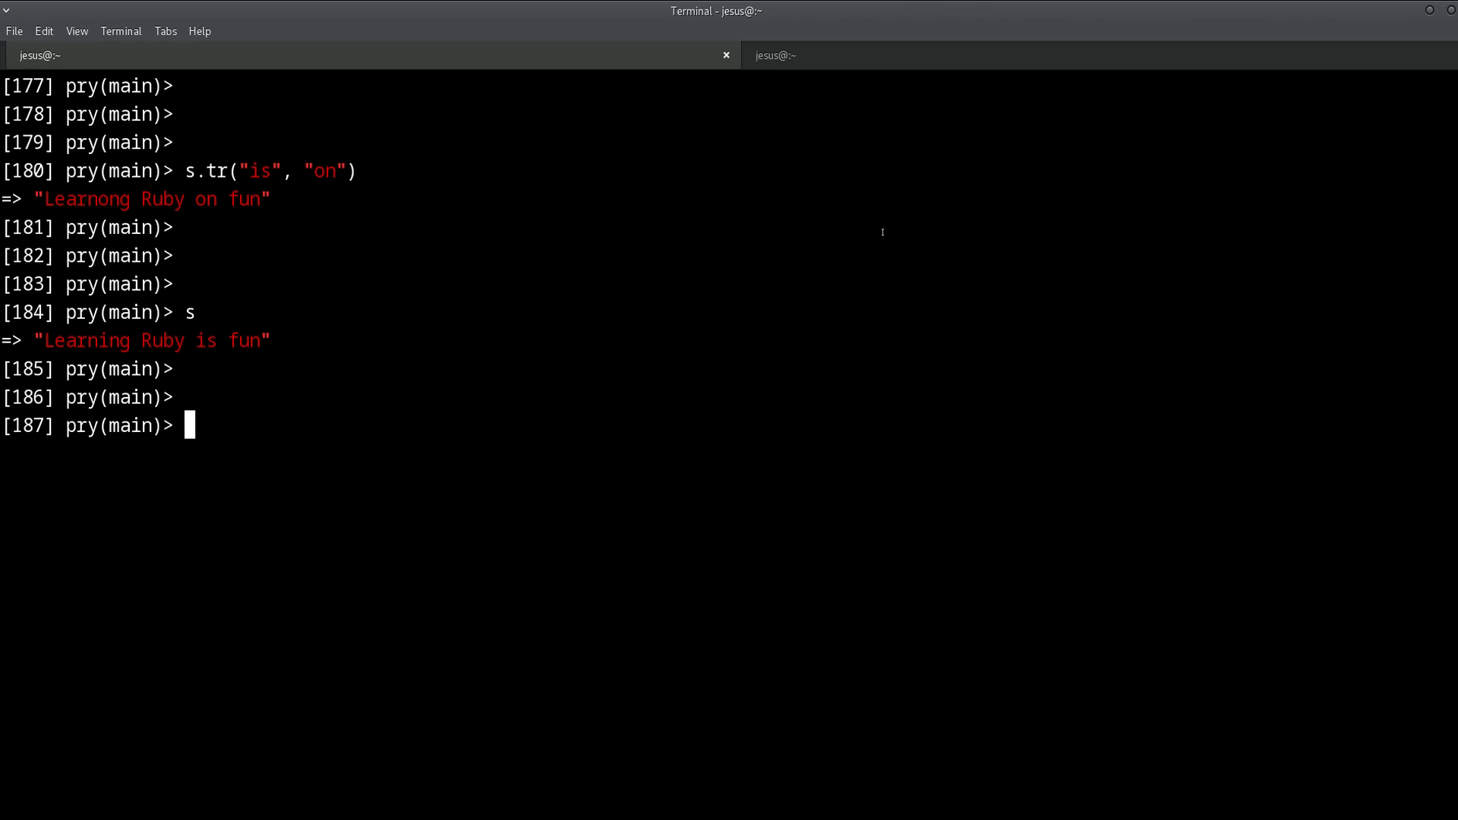
pyautogui.write('s')
pyautogui.press('BackSpace')
pyautogui.write('s')
pyautogui.press('Up')
pyautogui.hotkey('ctrl', 'Left')
pyautogui.hotkey('ctrl', 'Left')
pyautogui.hotkey('ctrl', 'Left')
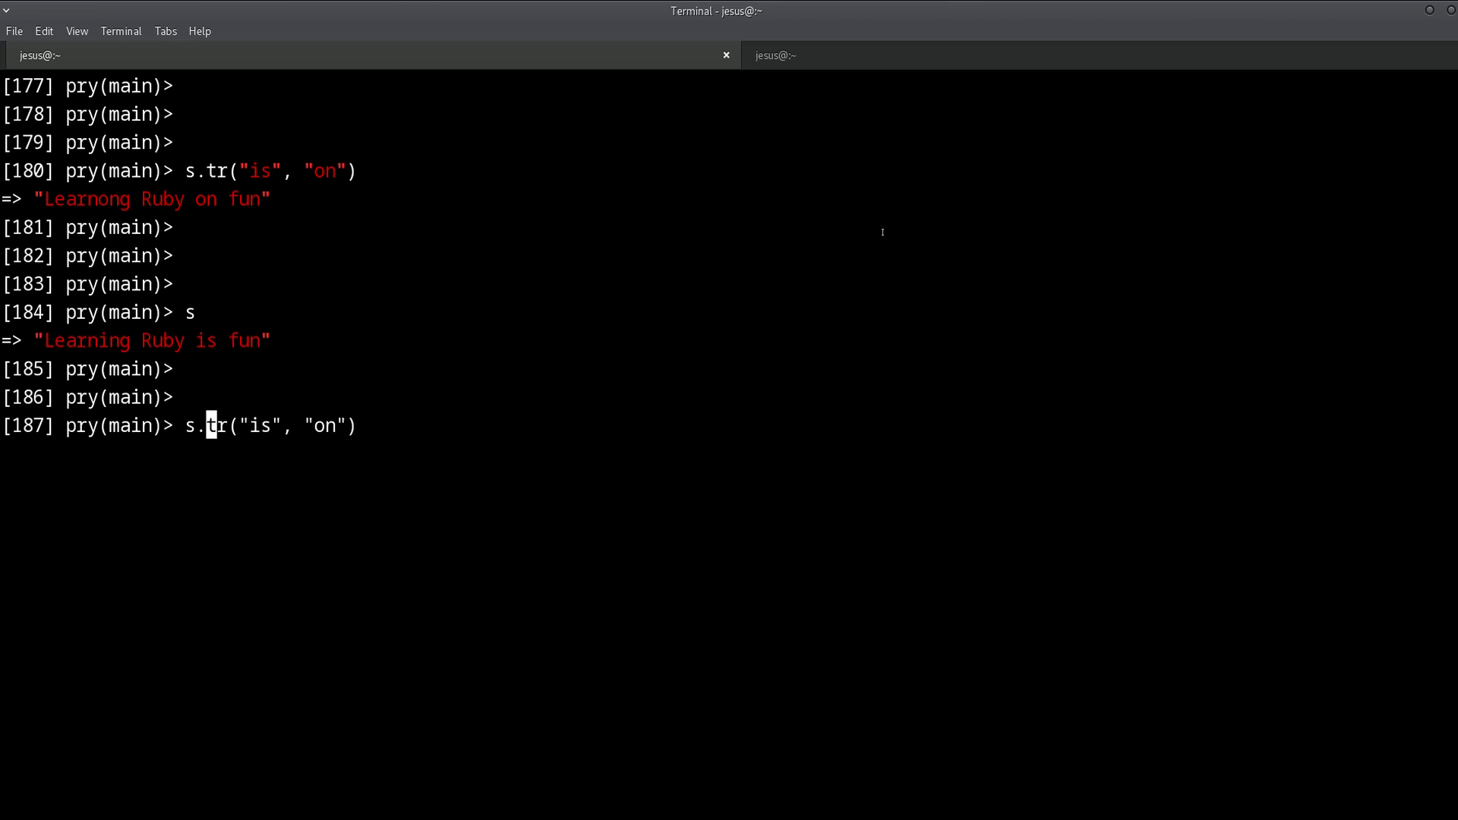
pyautogui.press('Delete')
pyautogui.press('Delete')
pyautogui.write('gsub')
pyautogui.press('Return')
pyautogui.press('Return')
pyautogui.press('Return')
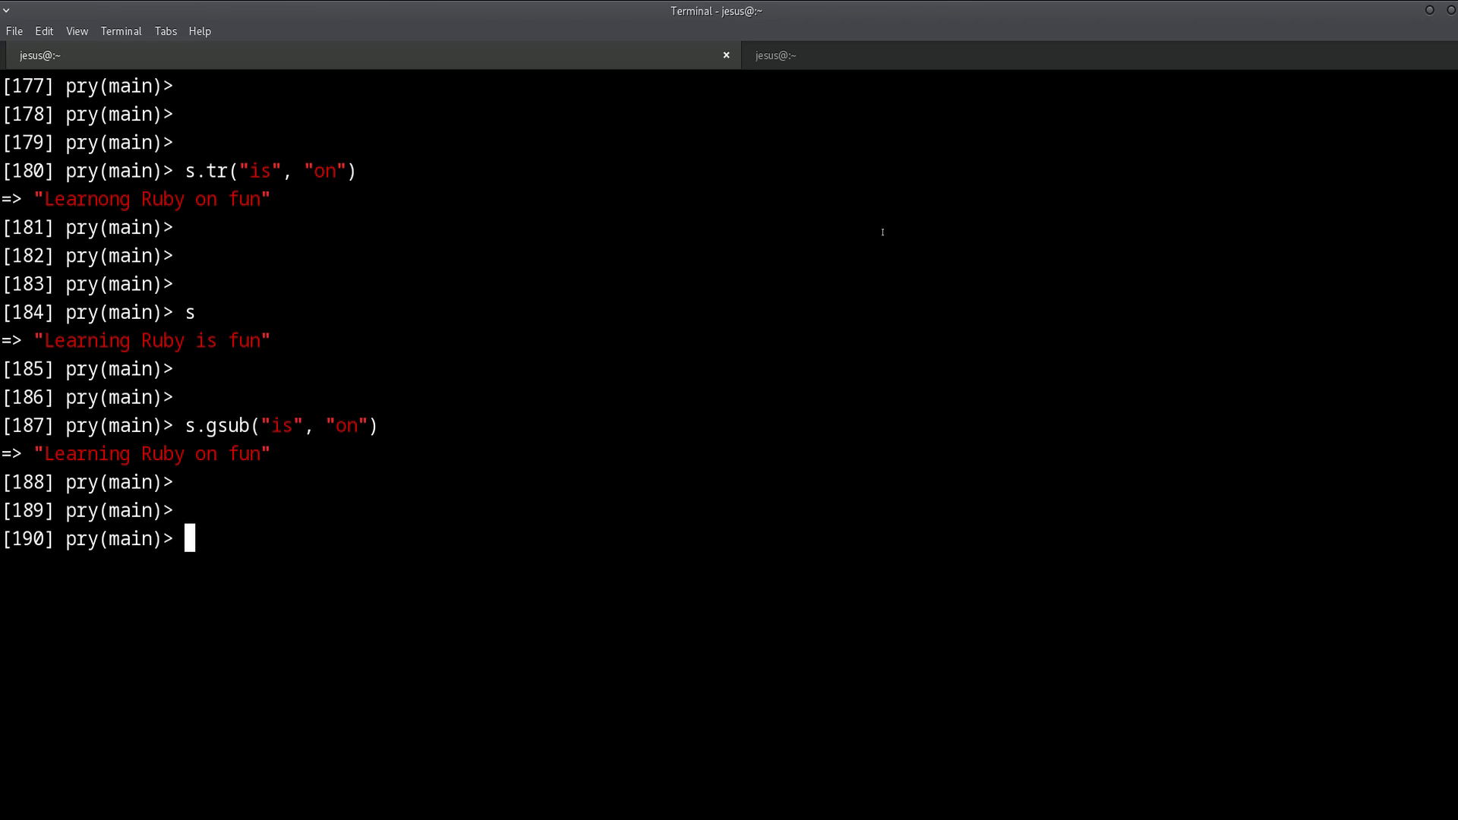
# Highlight gsub's is argument, then mark intact Learning in gsub's result against mangled Learnong in tr's.
pyautogui.doubleClick(245, 428)
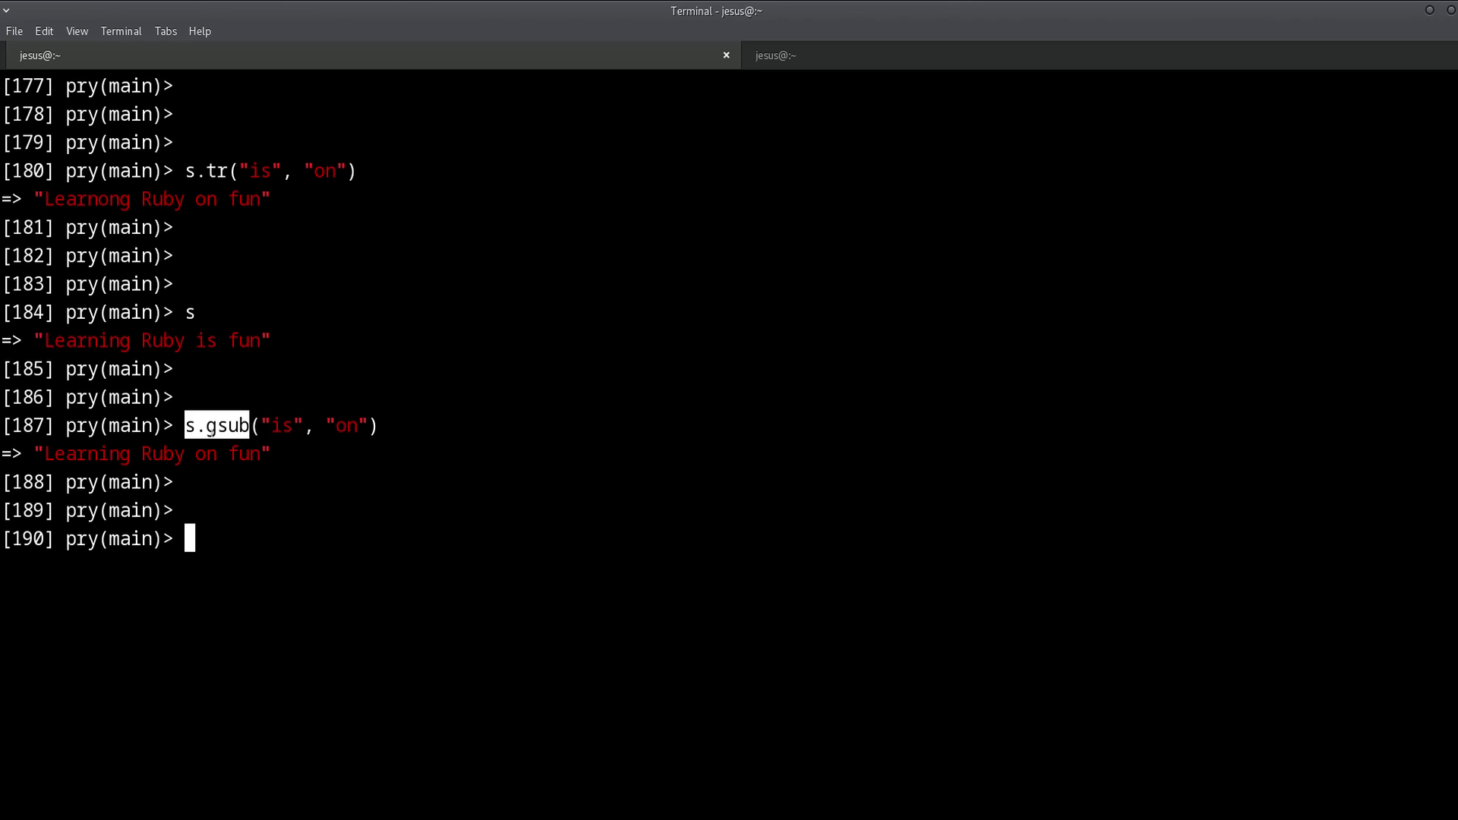
pyautogui.doubleClick(275, 423)
pyautogui.click(263, 425)
pyautogui.moveTo(261, 425); pyautogui.dragTo(301, 422)
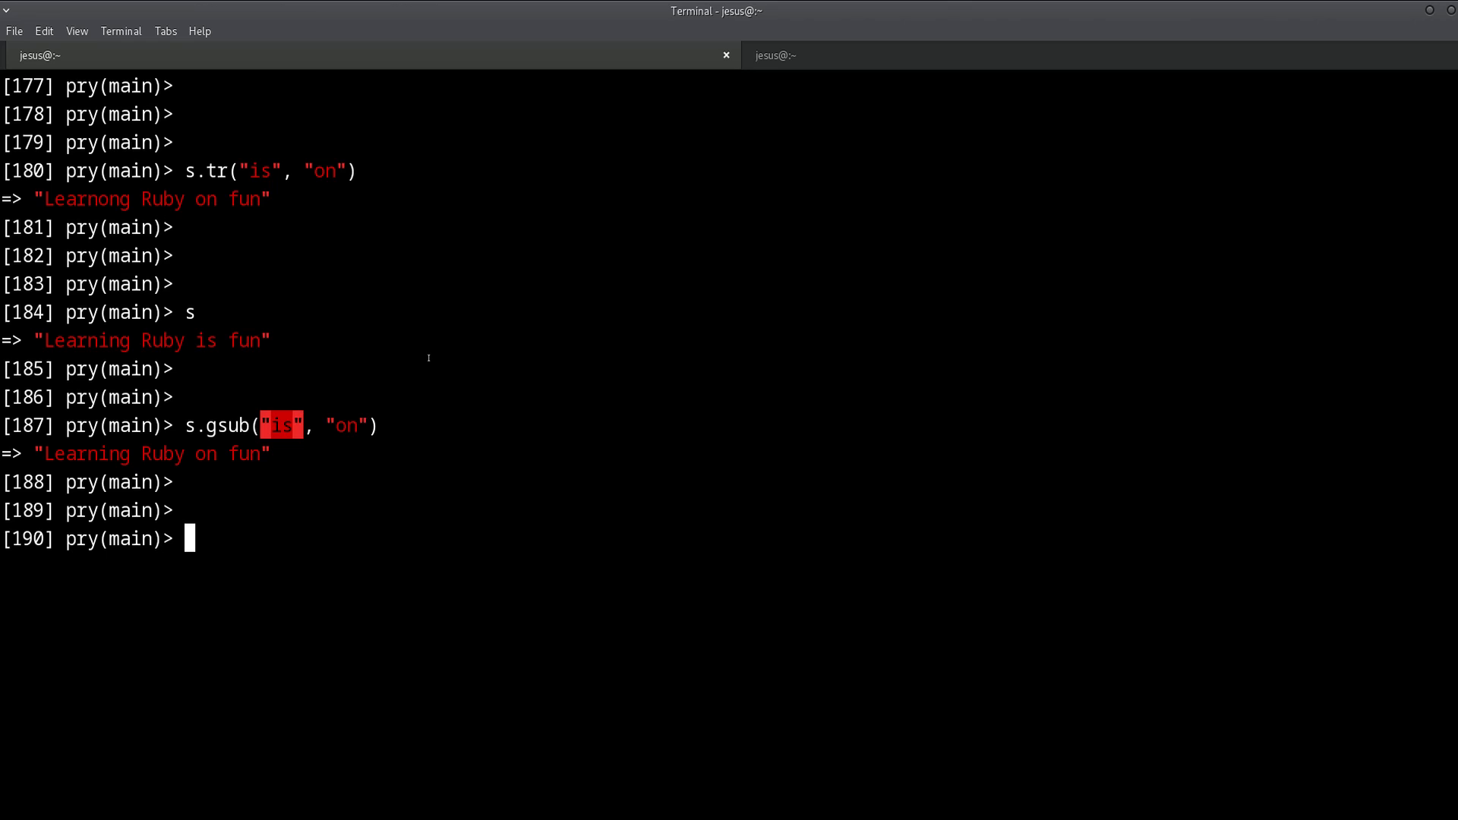
pyautogui.click(338, 372)
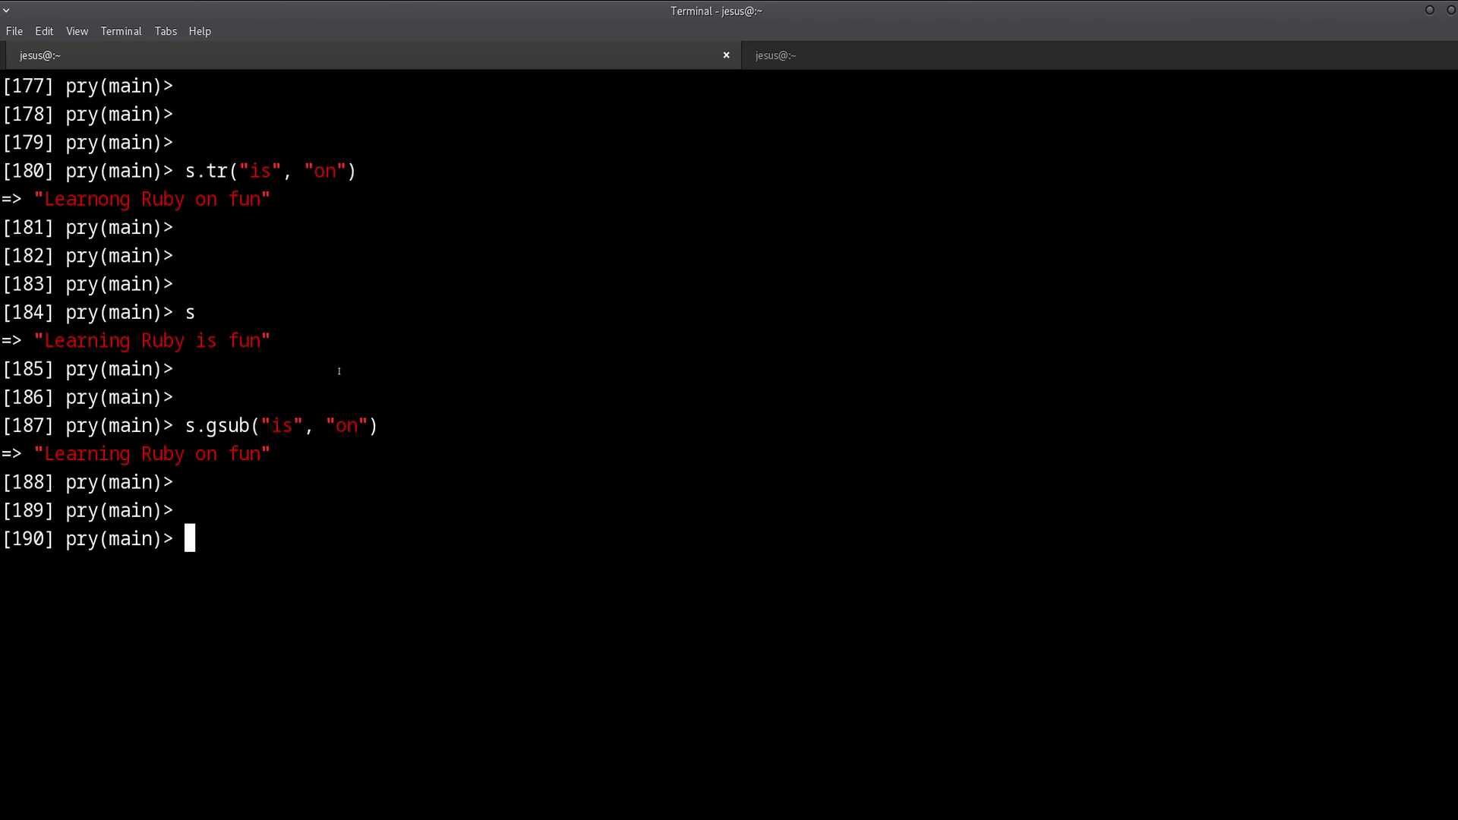
pyautogui.moveTo(256, 422); pyautogui.dragTo(314, 424)
pyautogui.click(338, 372)
pyautogui.moveTo(42, 453); pyautogui.dragTo(126, 455)
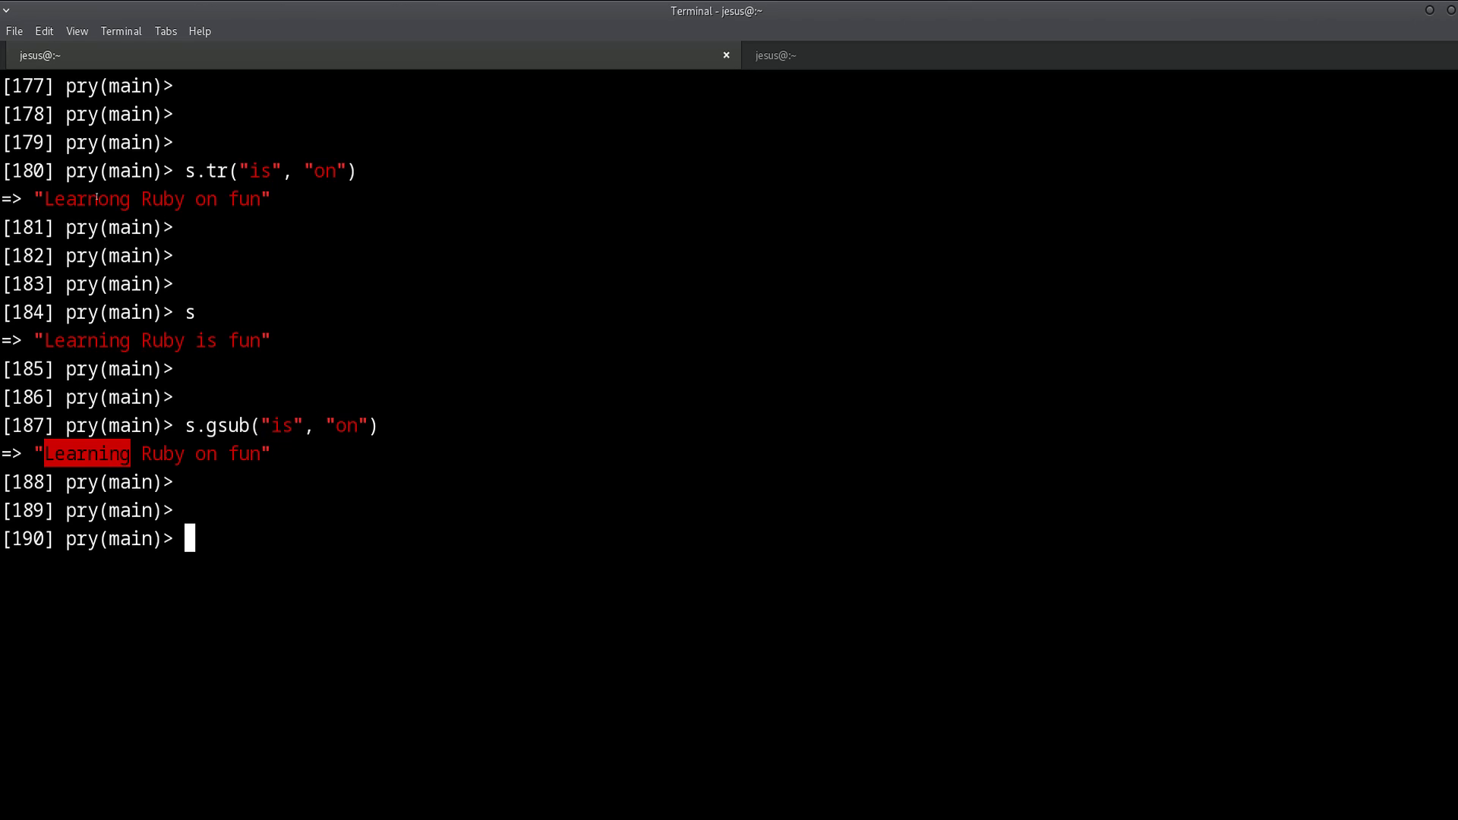
pyautogui.moveTo(43, 198); pyautogui.dragTo(133, 200)
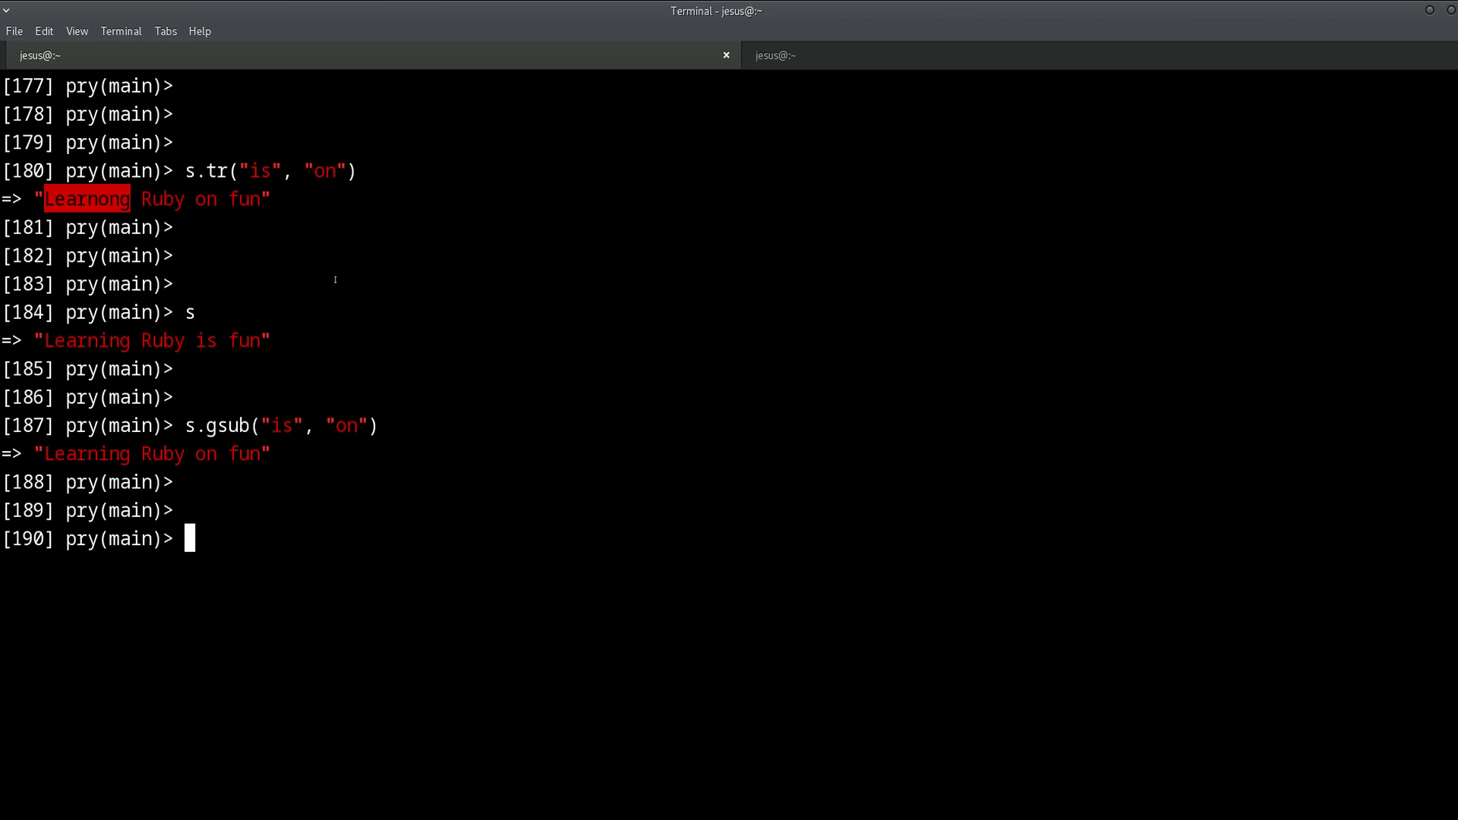
pyautogui.click(220, 447)
# Point out on vs is in the results, then single letters in tr's arguments versus the whole is in gsub's.
pyautogui.doubleClick(203, 454)
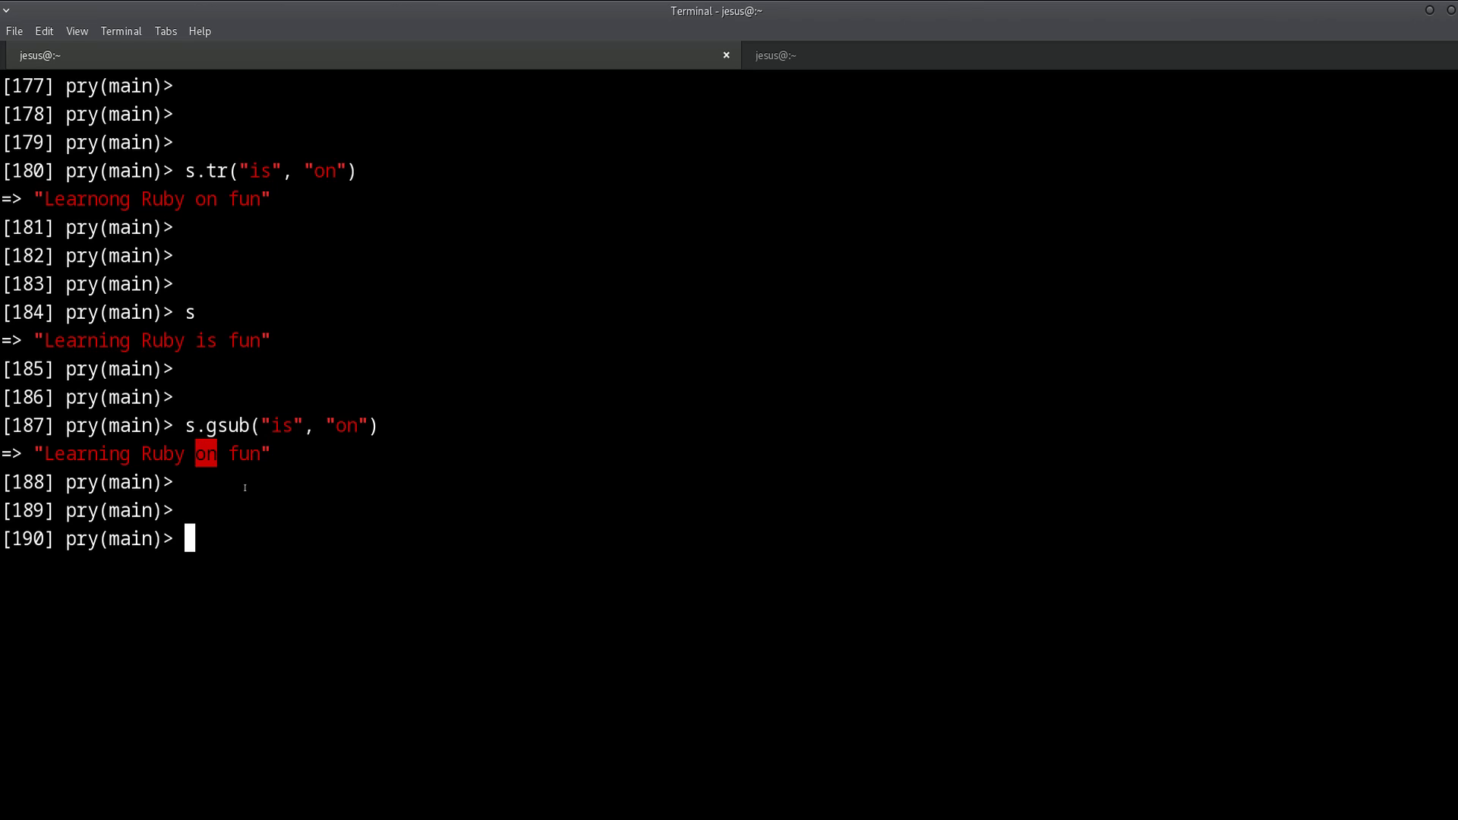
pyautogui.doubleClick(206, 341)
pyautogui.doubleClick(206, 453)
pyautogui.click(533, 421)
pyautogui.moveTo(237, 171); pyautogui.dragTo(335, 171)
pyautogui.click(244, 170)
pyautogui.click(319, 171)
pyautogui.click(285, 171)
pyautogui.moveTo(260, 425); pyautogui.dragTo(369, 425)
pyautogui.click(289, 424)
pyautogui.moveTo(259, 425); pyautogui.dragTo(316, 424)
pyautogui.click(706, 276)
# Clear the screen and run s.tr("aeoui", "AEOUI") from history, pointing out the a-to-O style letter mapping.
pyautogui.hotkey('ctrl', 'l')
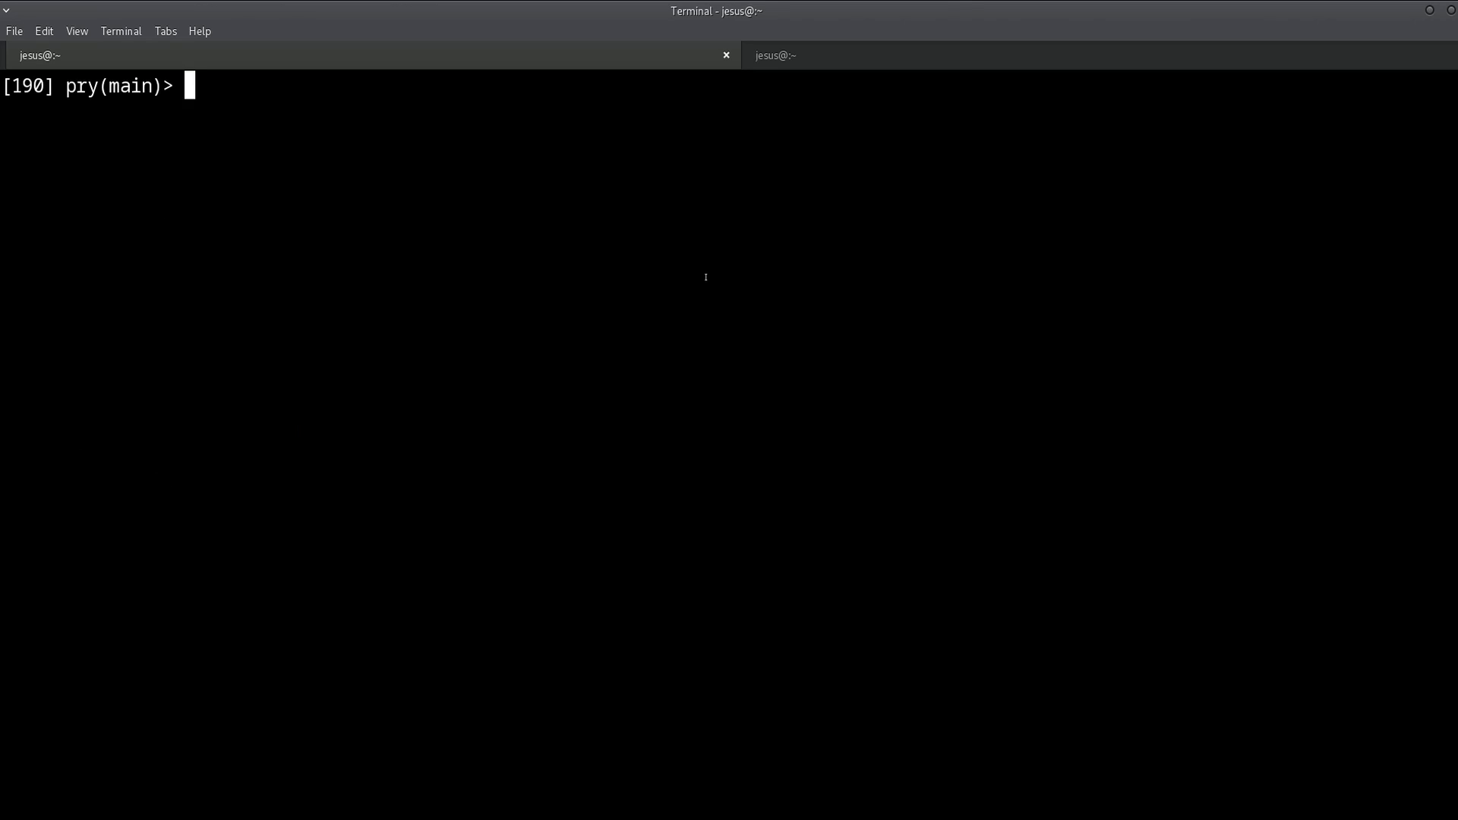
pyautogui.press('Return')
pyautogui.press('Return')
pyautogui.press('Return')
pyautogui.press('Up')
pyautogui.press('Up')
pyautogui.press('Up')
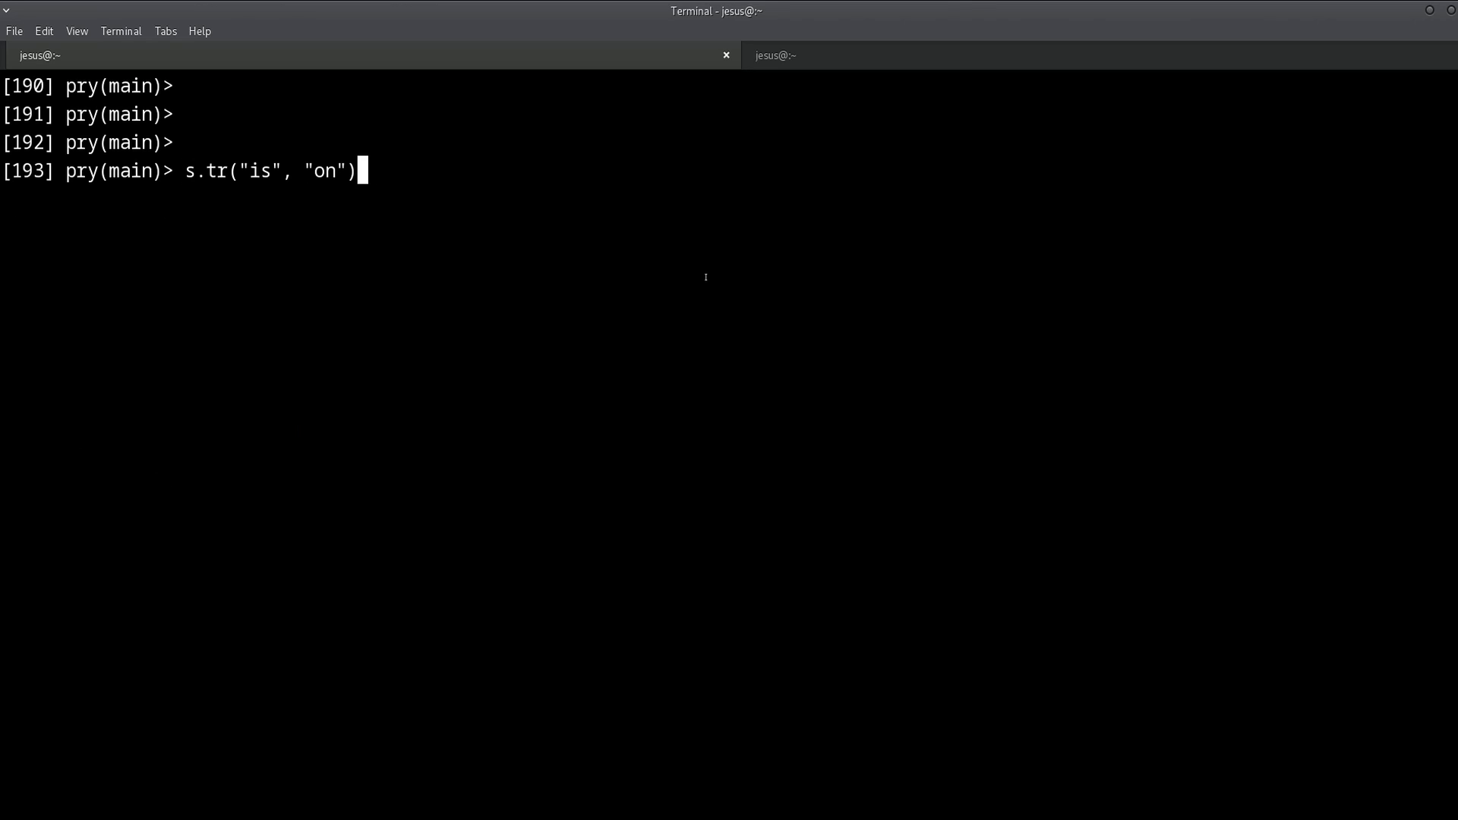
pyautogui.press('Up')
pyautogui.press('Up')
pyautogui.press('Up')
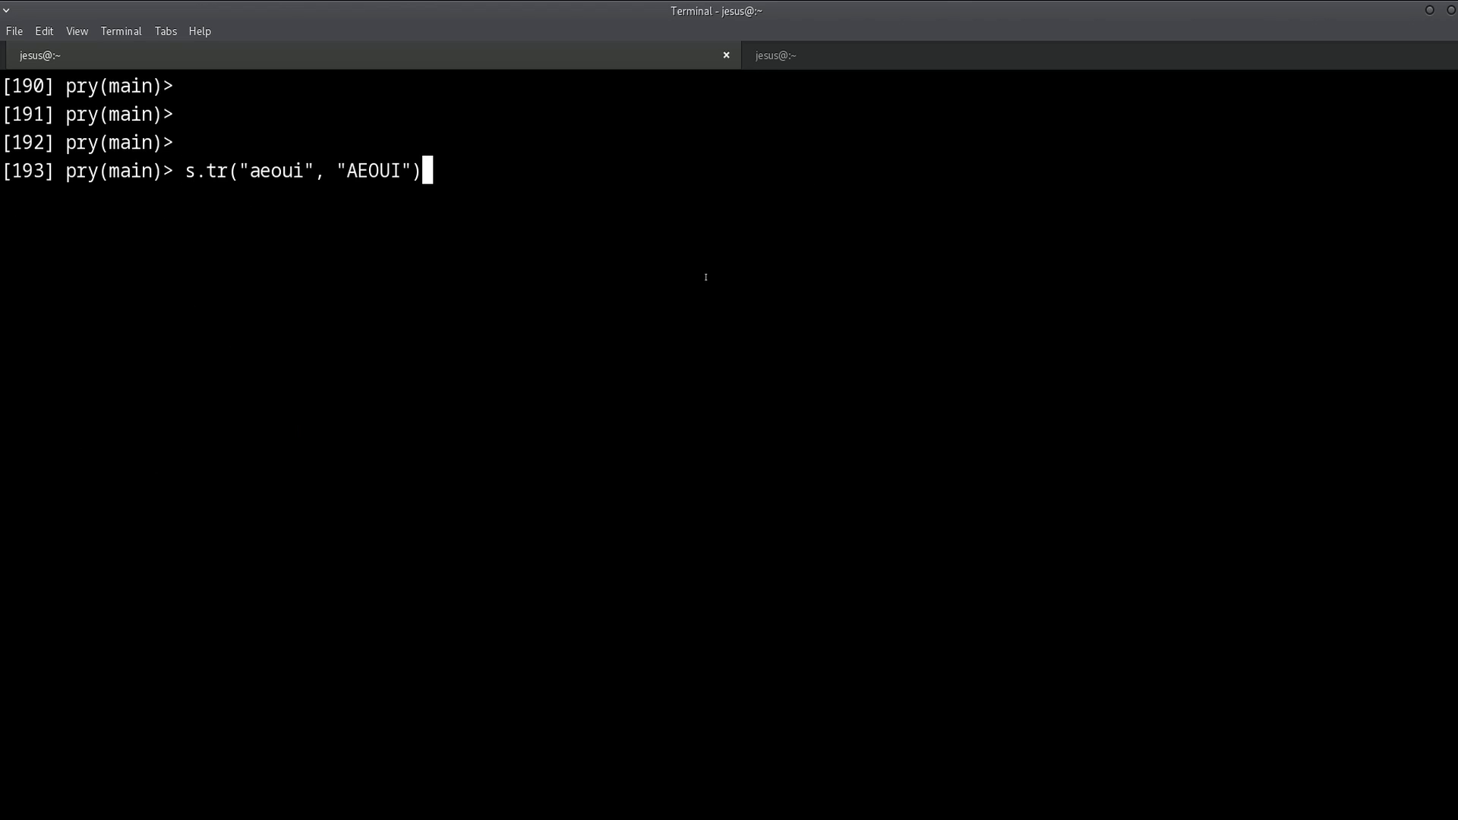
pyautogui.press('Return')
pyautogui.press('Return')
pyautogui.press('Return')
pyautogui.press('Return')
pyautogui.press('Return')
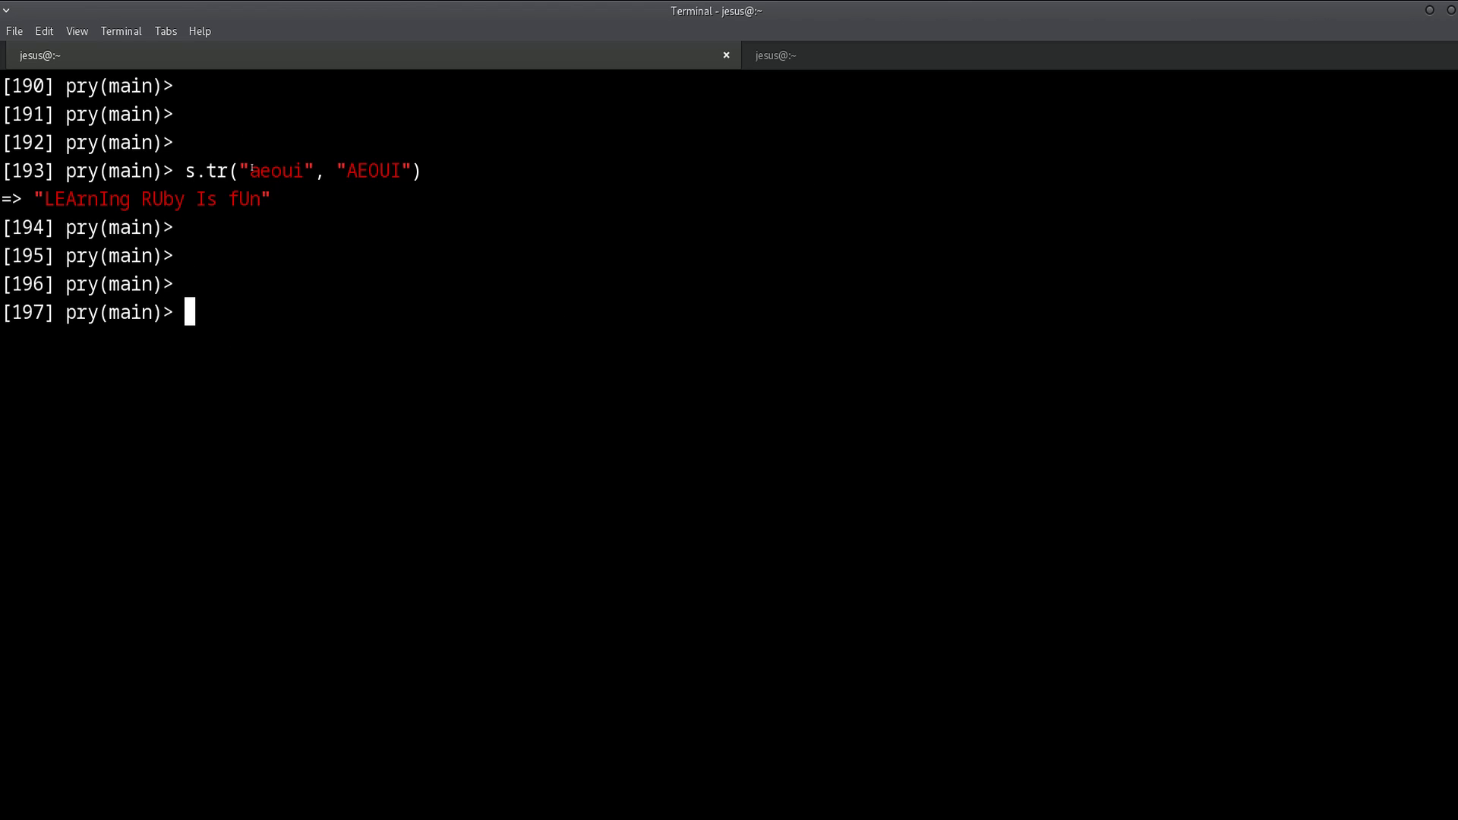
pyautogui.moveTo(246, 169); pyautogui.dragTo(355, 170)
pyautogui.click(372, 170)
# Rerun with replacement "AEOIU" giving "LEArnUng RIby Us fIn" and highlight the result and swapped set.
pyautogui.press('Up')
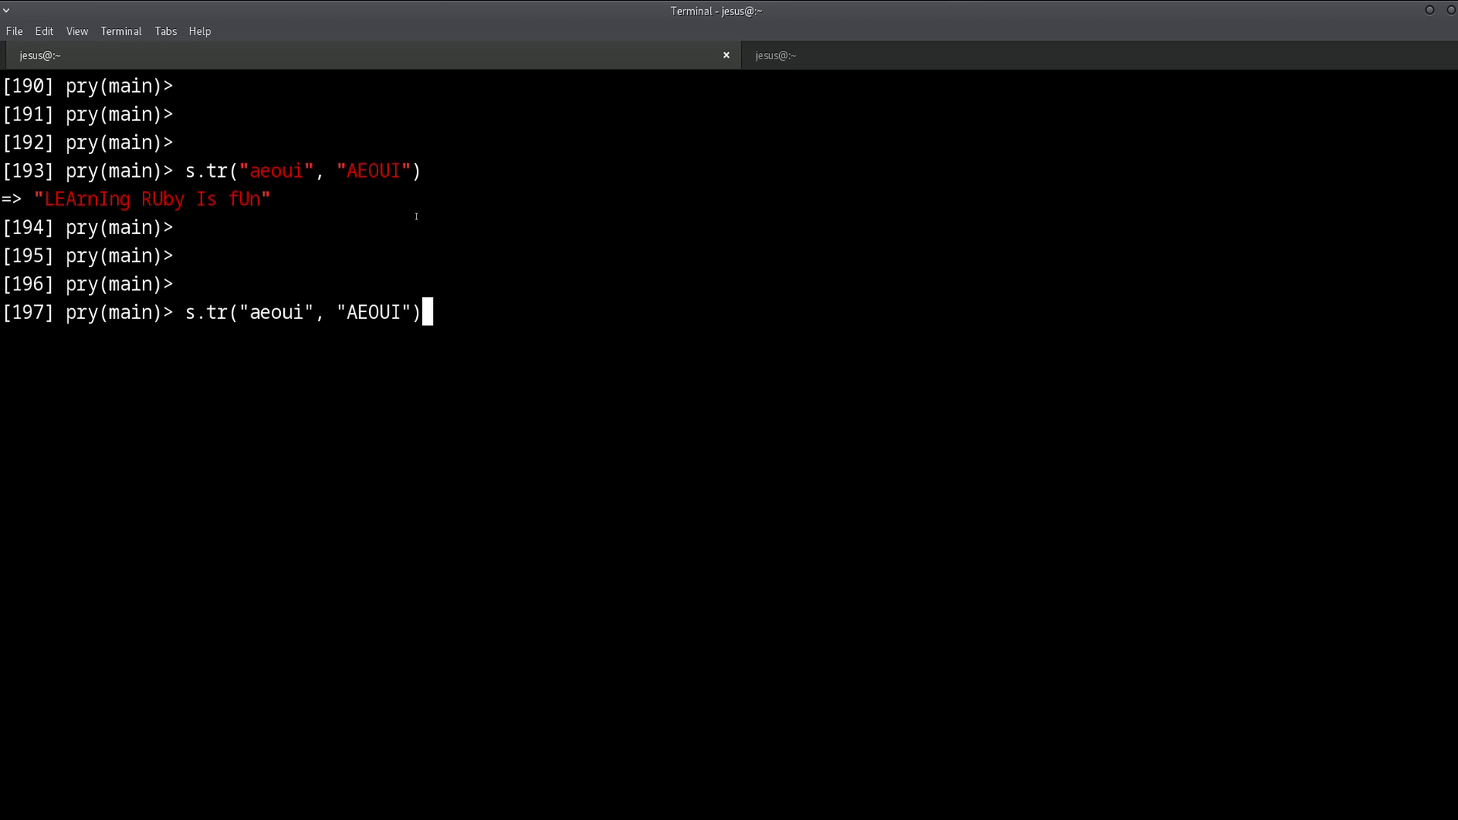
pyautogui.press('Left')
pyautogui.press('Left')
pyautogui.press('BackSpace')
pyautogui.press('BackSpace')
pyautogui.write('IU')
pyautogui.press('Return')
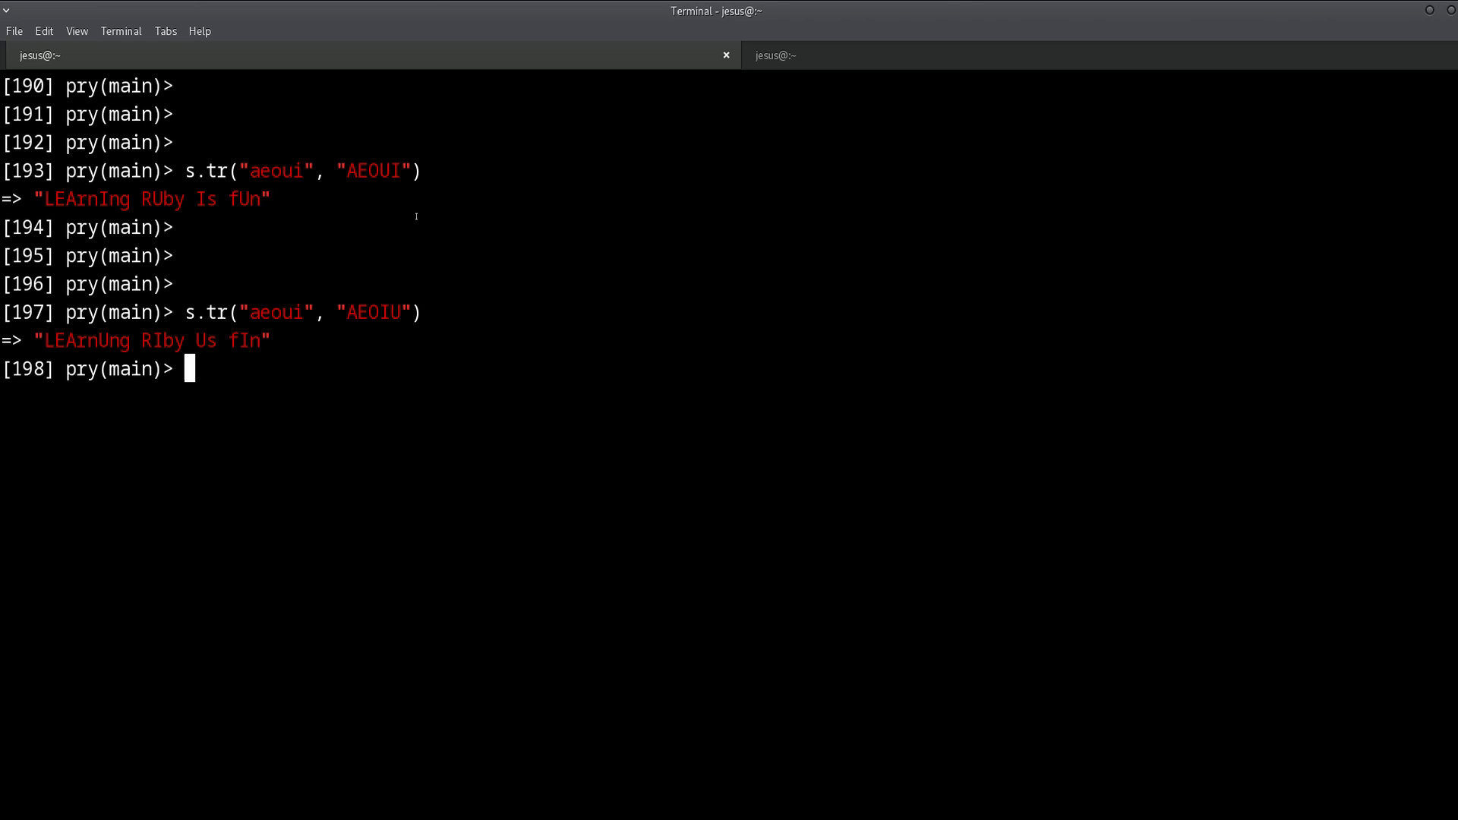
pyautogui.press('Return')
pyautogui.press('Return')
pyautogui.moveTo(45, 340); pyautogui.dragTo(260, 340)
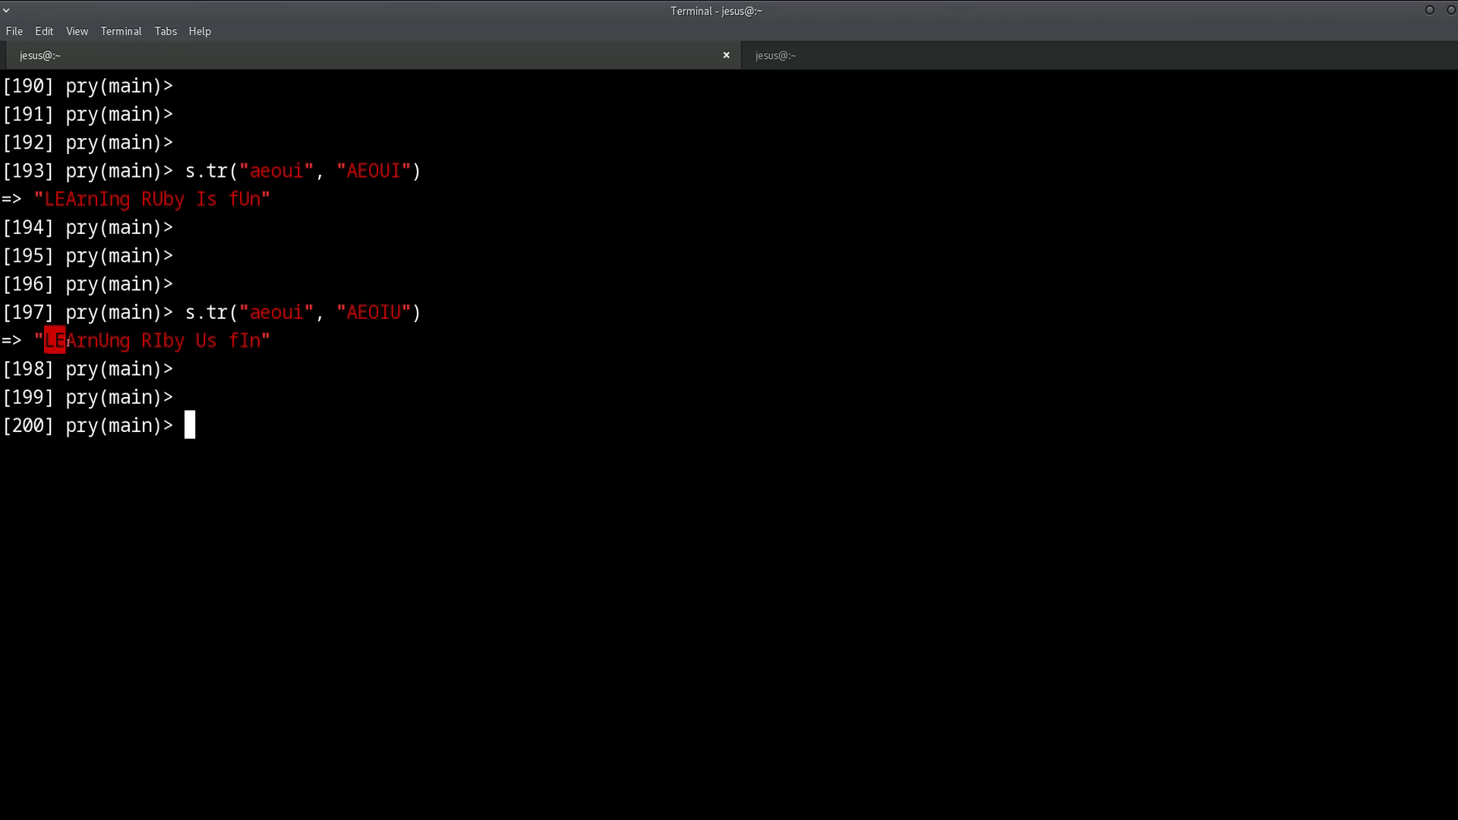
pyautogui.click(377, 276)
pyautogui.moveTo(340, 313); pyautogui.dragTo(401, 312)
pyautogui.click(640, 258)
# Restore "AEOUI", then shorten to "AEOU" giving "LEArnUng RUby Us fUn" and point out the leftover i.
pyautogui.press('Up')
pyautogui.press('Up')
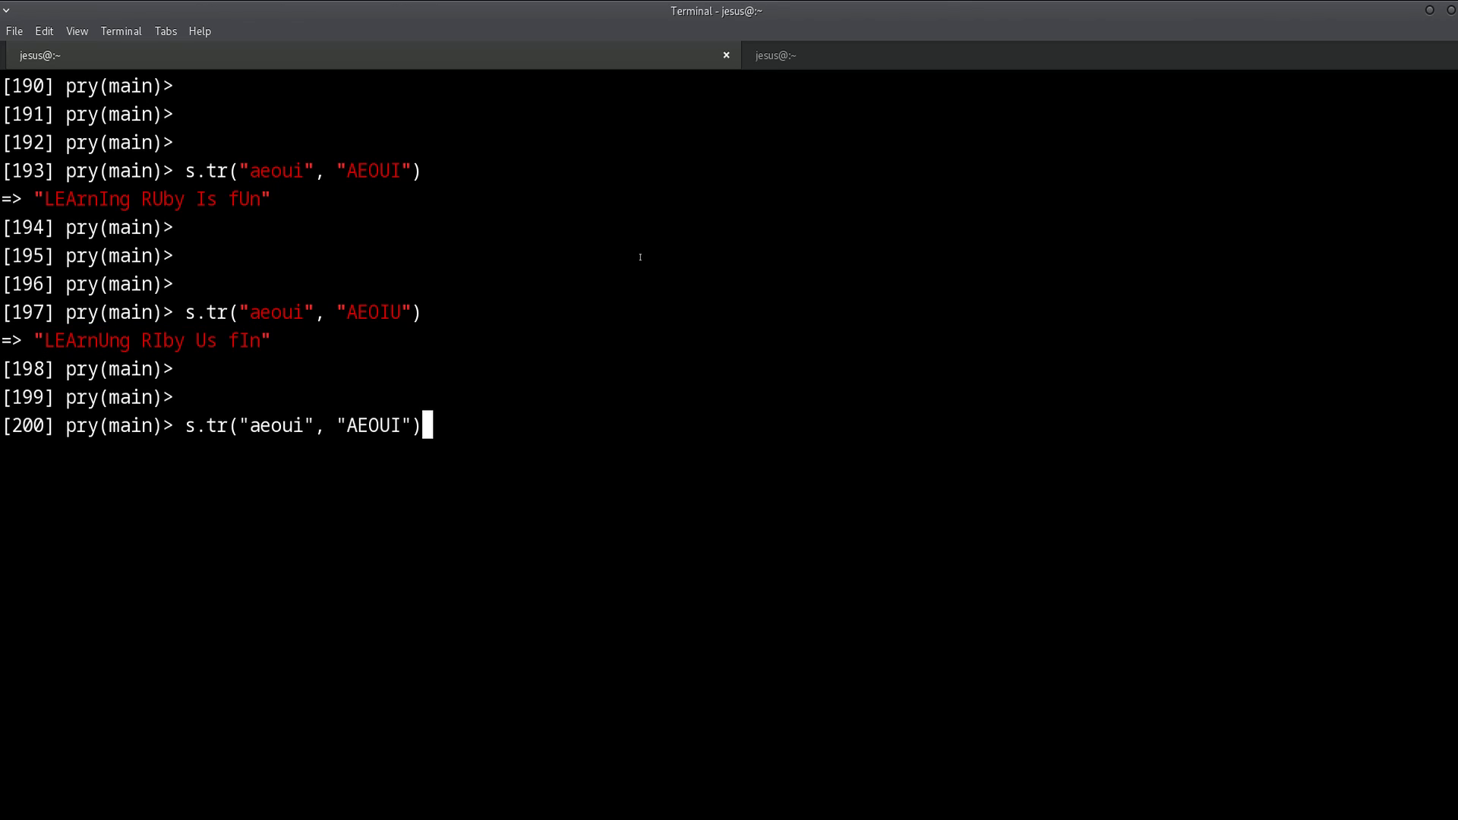
pyautogui.press('Return')
pyautogui.press('Return')
pyautogui.press('Return')
pyautogui.press('Up')
pyautogui.press('Left')
pyautogui.press('Left')
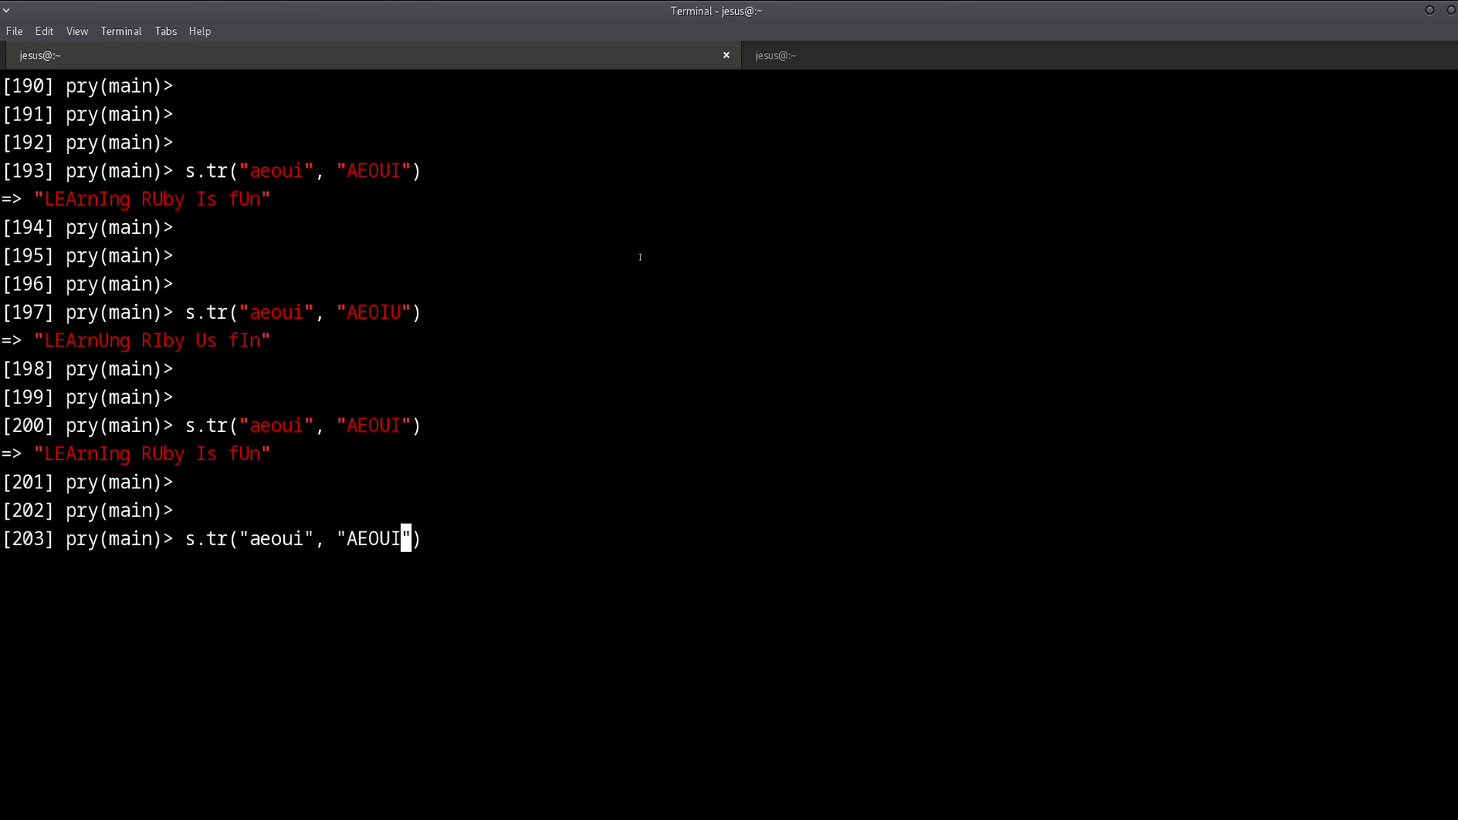
pyautogui.press('BackSpace')
pyautogui.press('Return')
pyautogui.press('Return')
pyautogui.press('Return')
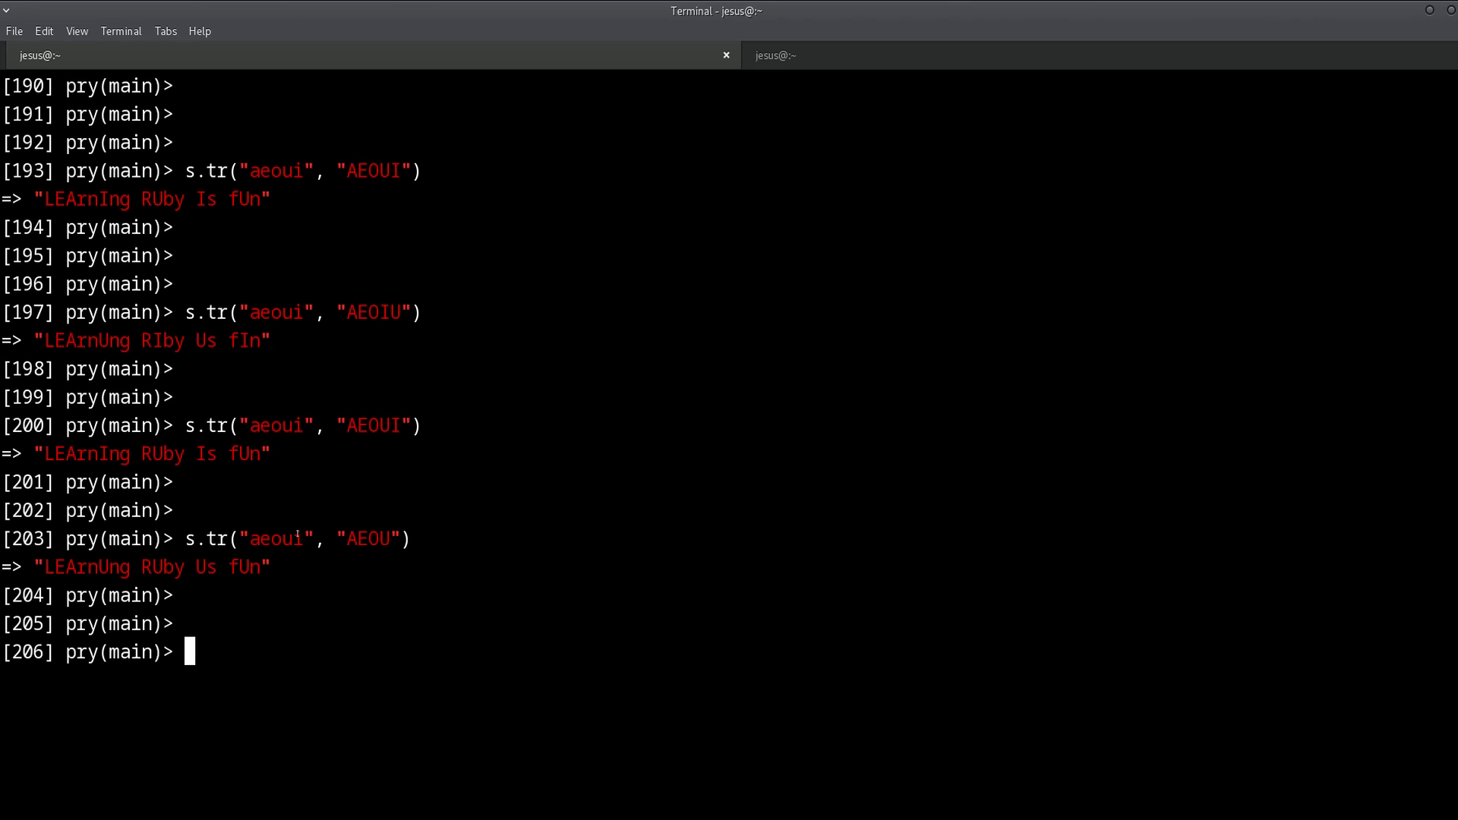
pyautogui.moveTo(294, 537); pyautogui.dragTo(389, 537)
pyautogui.click(1090, 325)
pyautogui.write('s.tr("aeoui", "AEOU")')
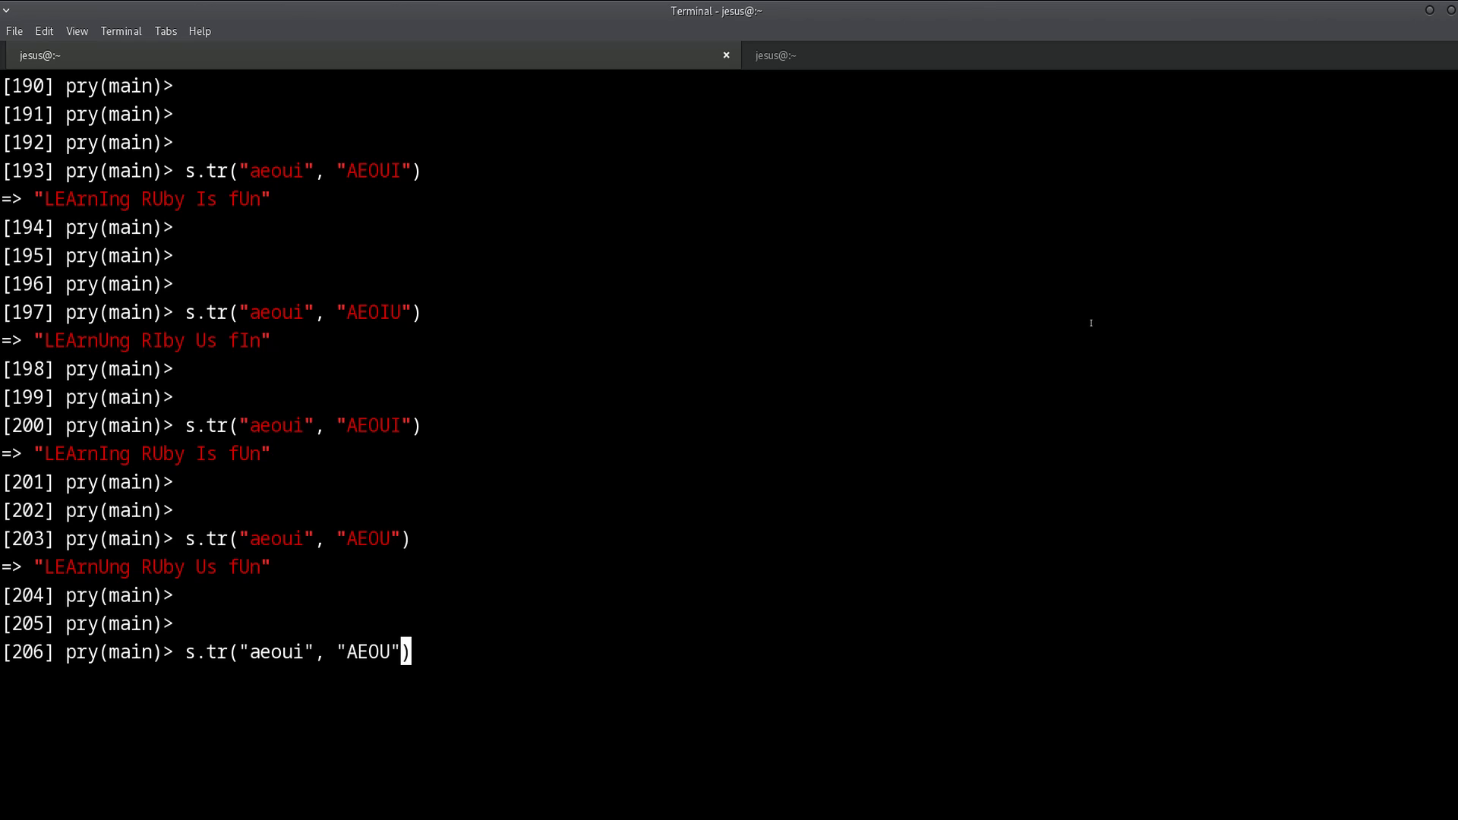
# Cut the replacement to "A" so every vowel becomes A: "LAArnAng RAby As fAn".
pyautogui.press('BackSpace')
pyautogui.press('BackSpace')
pyautogui.press('BackSpace')
pyautogui.press('Return')
pyautogui.press('Return')
pyautogui.press('Return')
pyautogui.press('Return')
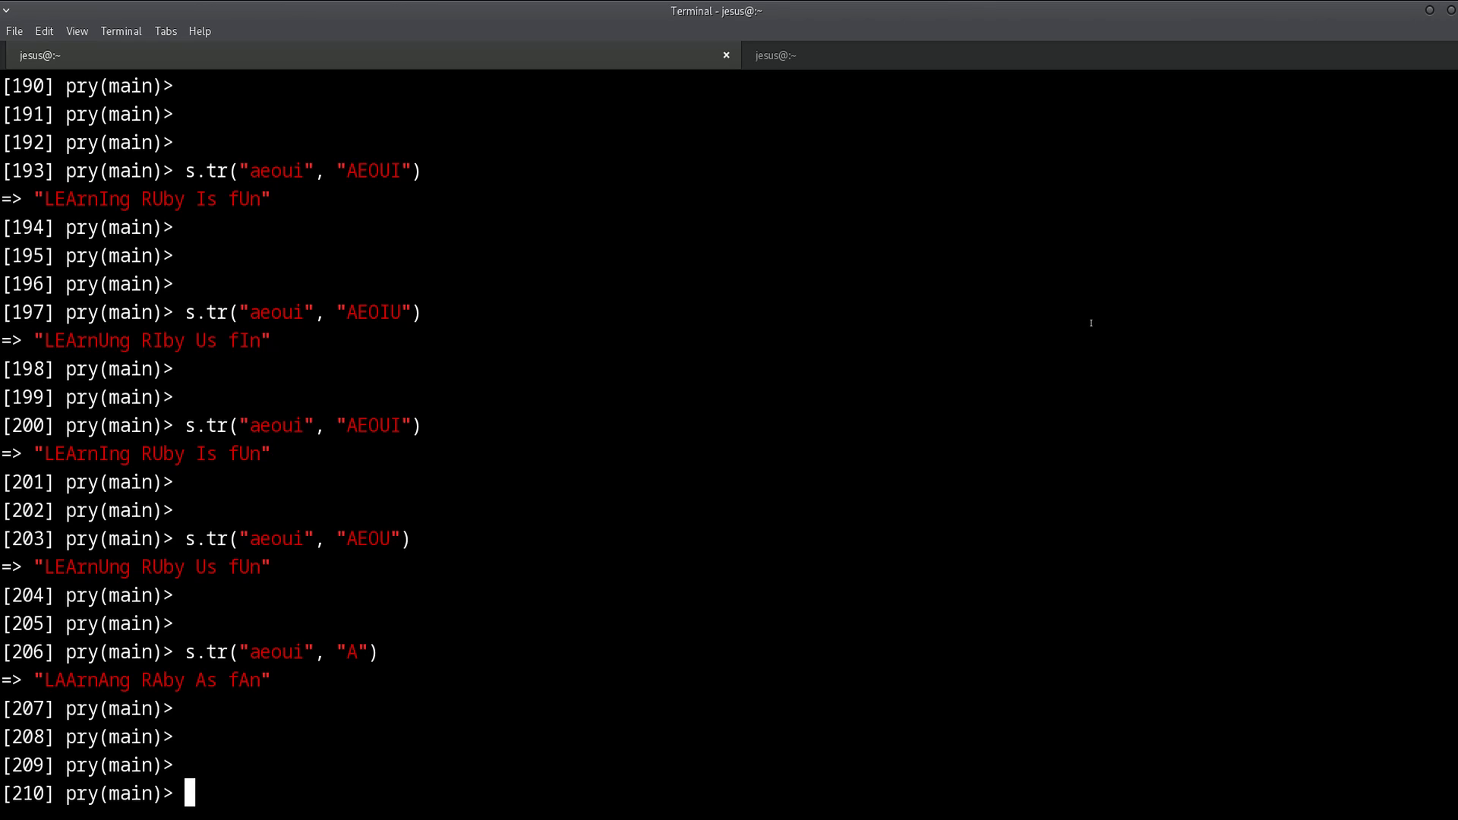
pyautogui.moveTo(240, 650); pyautogui.dragTo(368, 650)
pyautogui.click(689, 594)
pyautogui.scroll(3, 553, 432)
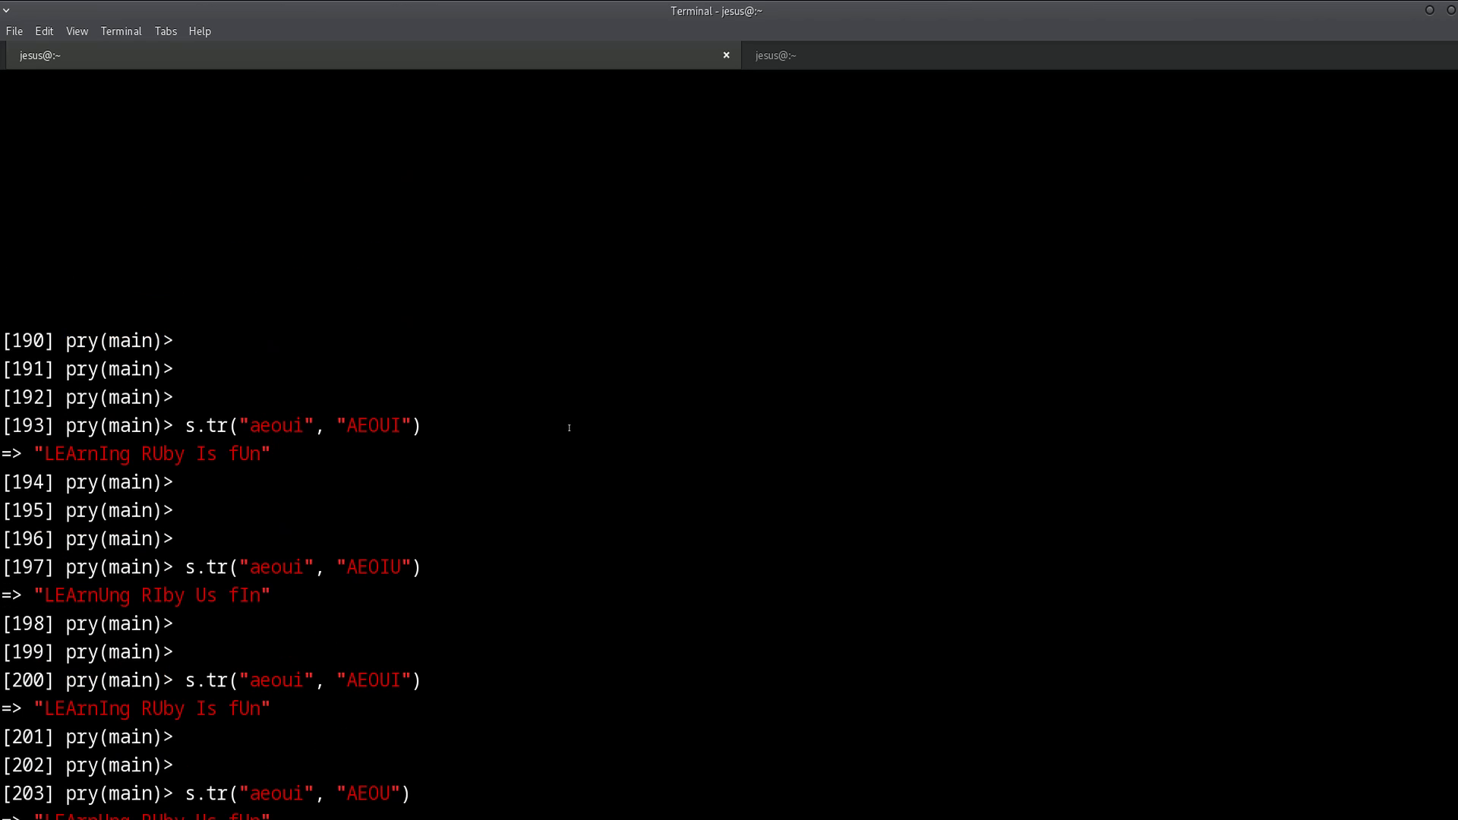
pyautogui.scroll(-3, 569, 422)
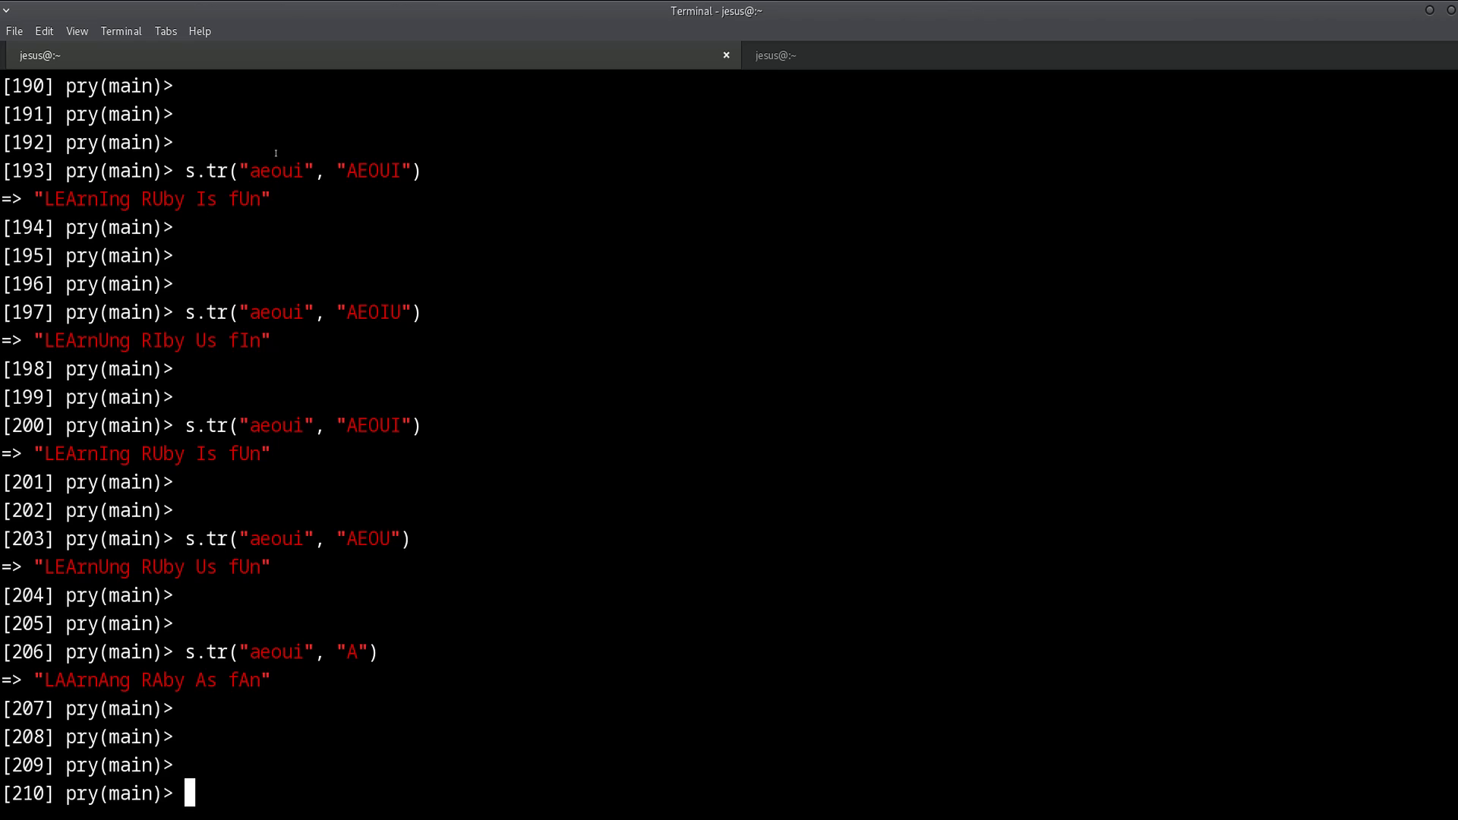
pyautogui.moveTo(246, 170); pyautogui.dragTo(260, 171)
pyautogui.moveTo(345, 170); pyautogui.dragTo(359, 171)
pyautogui.click(255, 170)
pyautogui.moveTo(247, 170); pyautogui.dragTo(260, 170)
pyautogui.click(259, 169)
pyautogui.scroll(5, 549, 284)
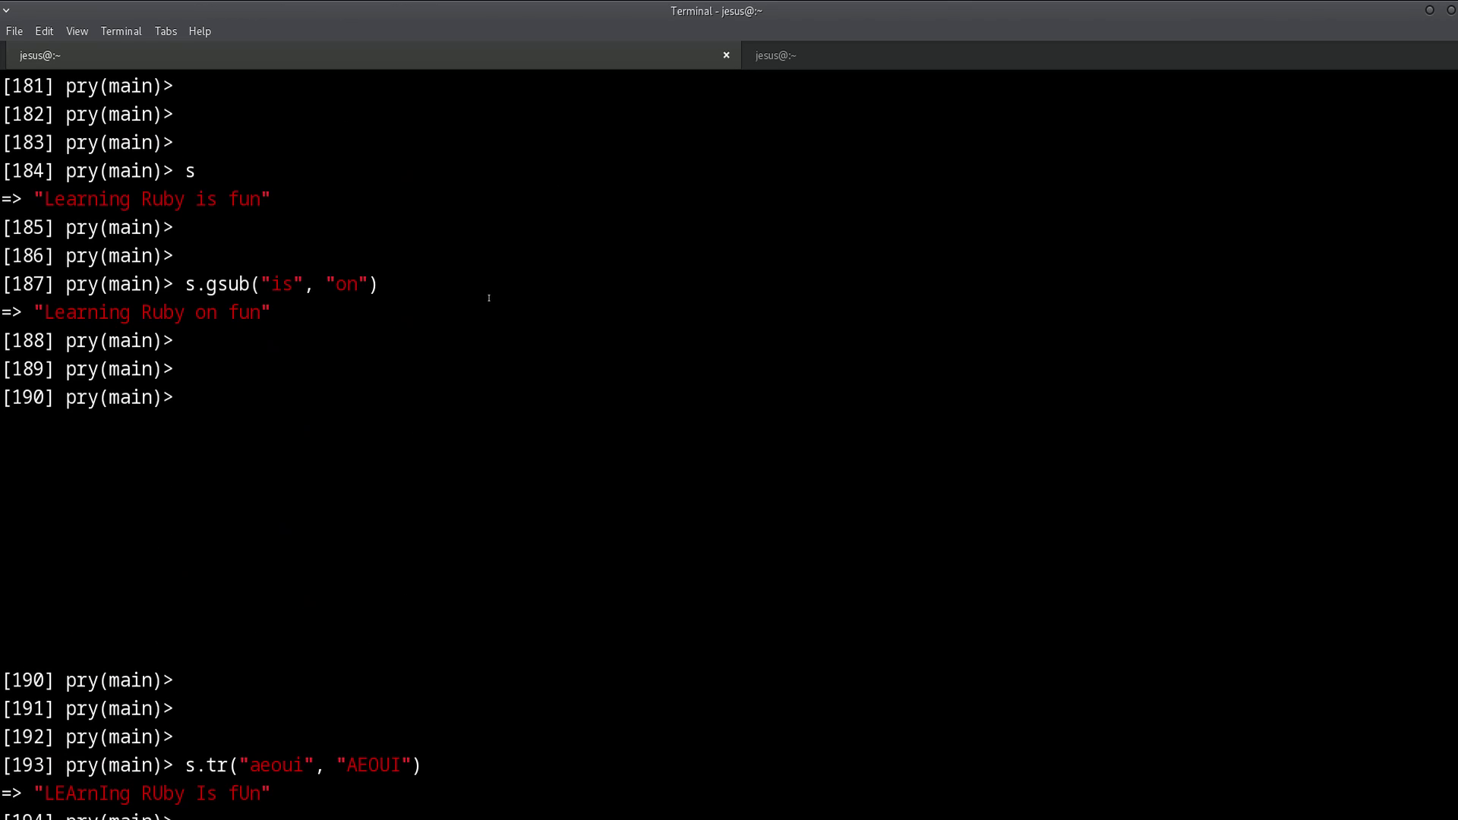
pyautogui.doubleClick(222, 284)
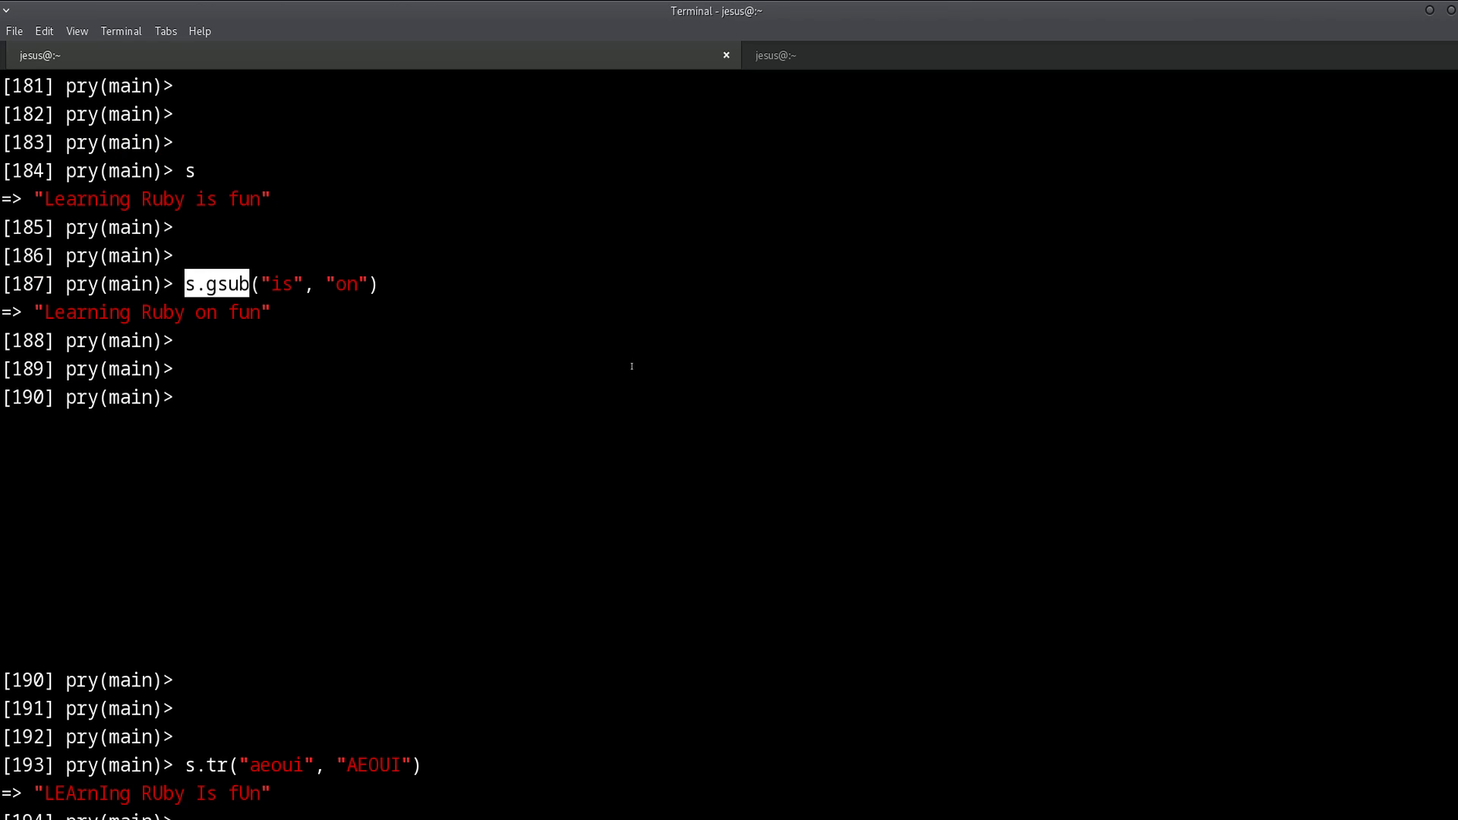
pyautogui.moveTo(382, 284); pyautogui.dragTo(382, 284)
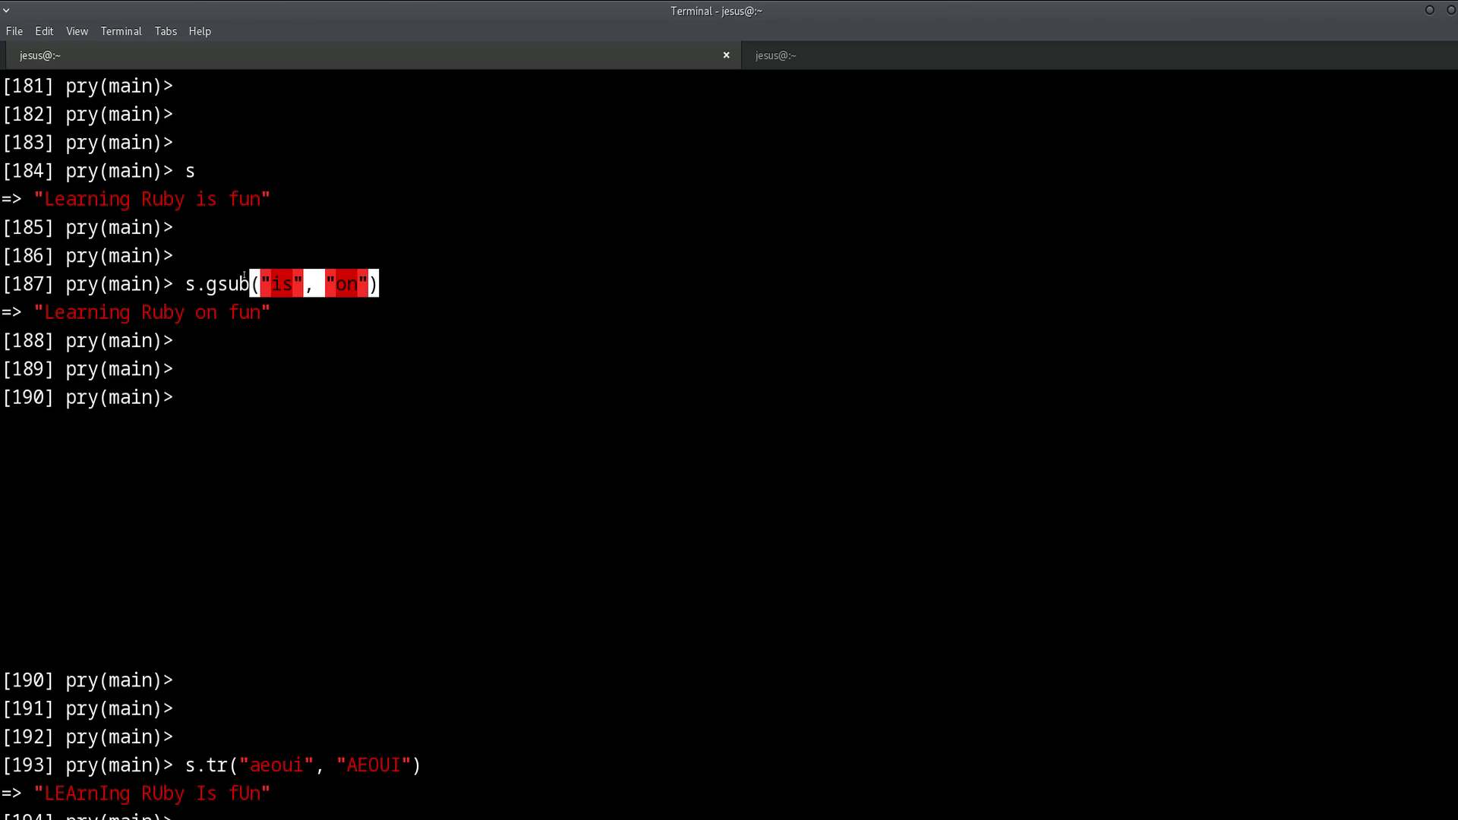
pyautogui.click(239, 284)
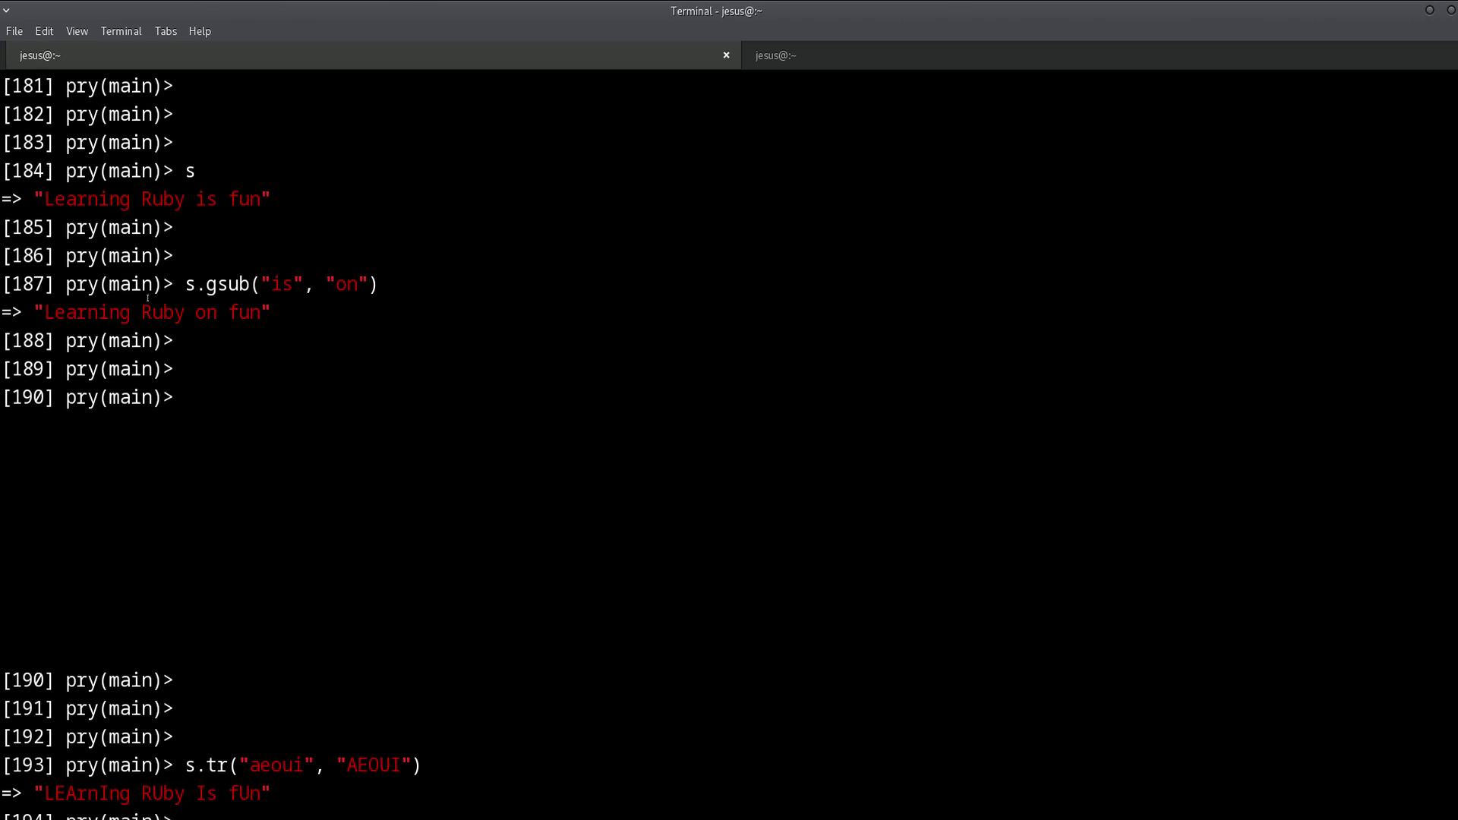
pyautogui.tripleClick(216, 284)
pyautogui.doubleClick(217, 284)
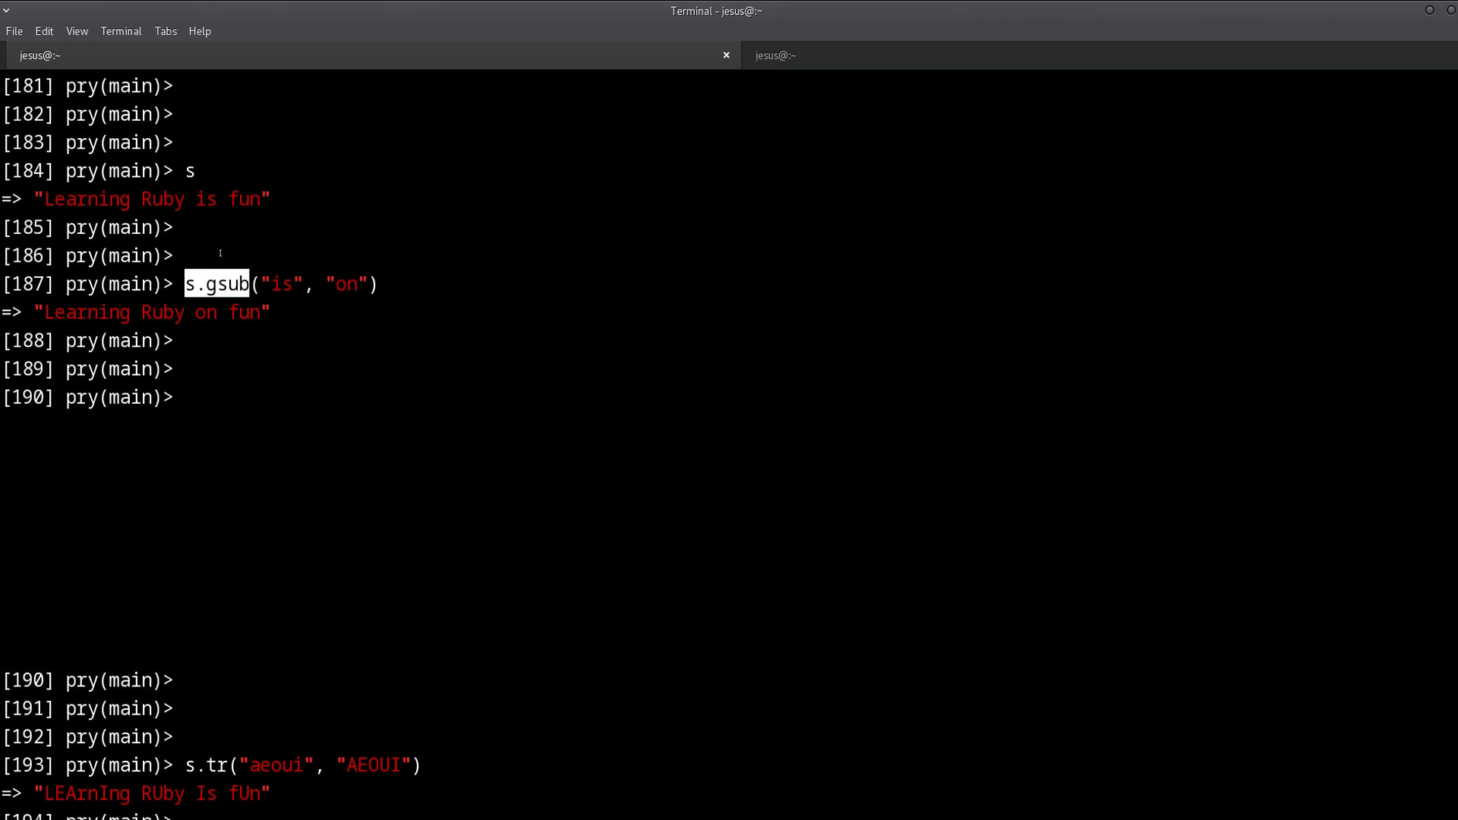
pyautogui.scroll(-3, 220, 253)
pyautogui.scroll(-3, 217, 245)
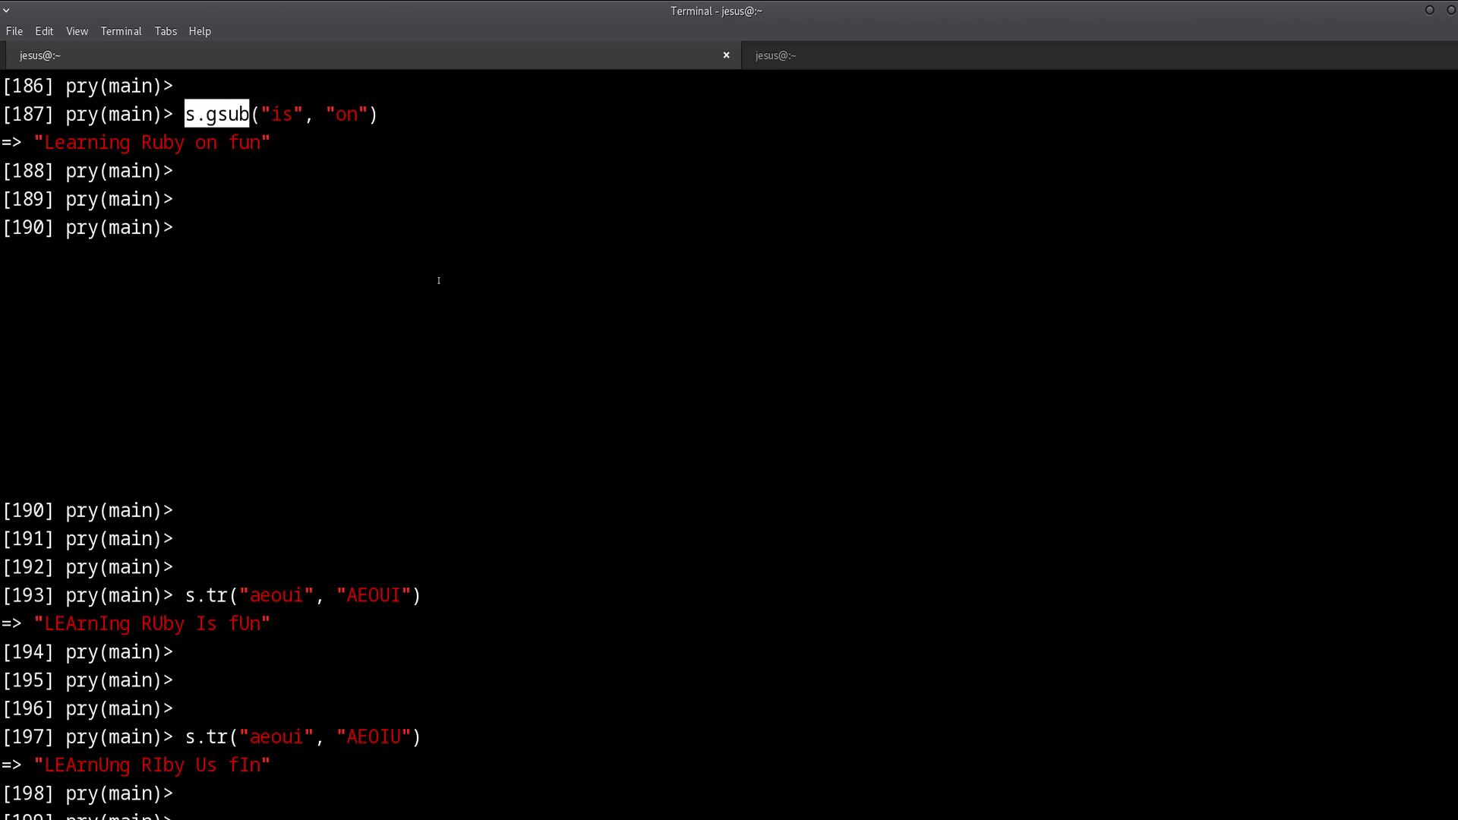
pyautogui.click(399, 334)
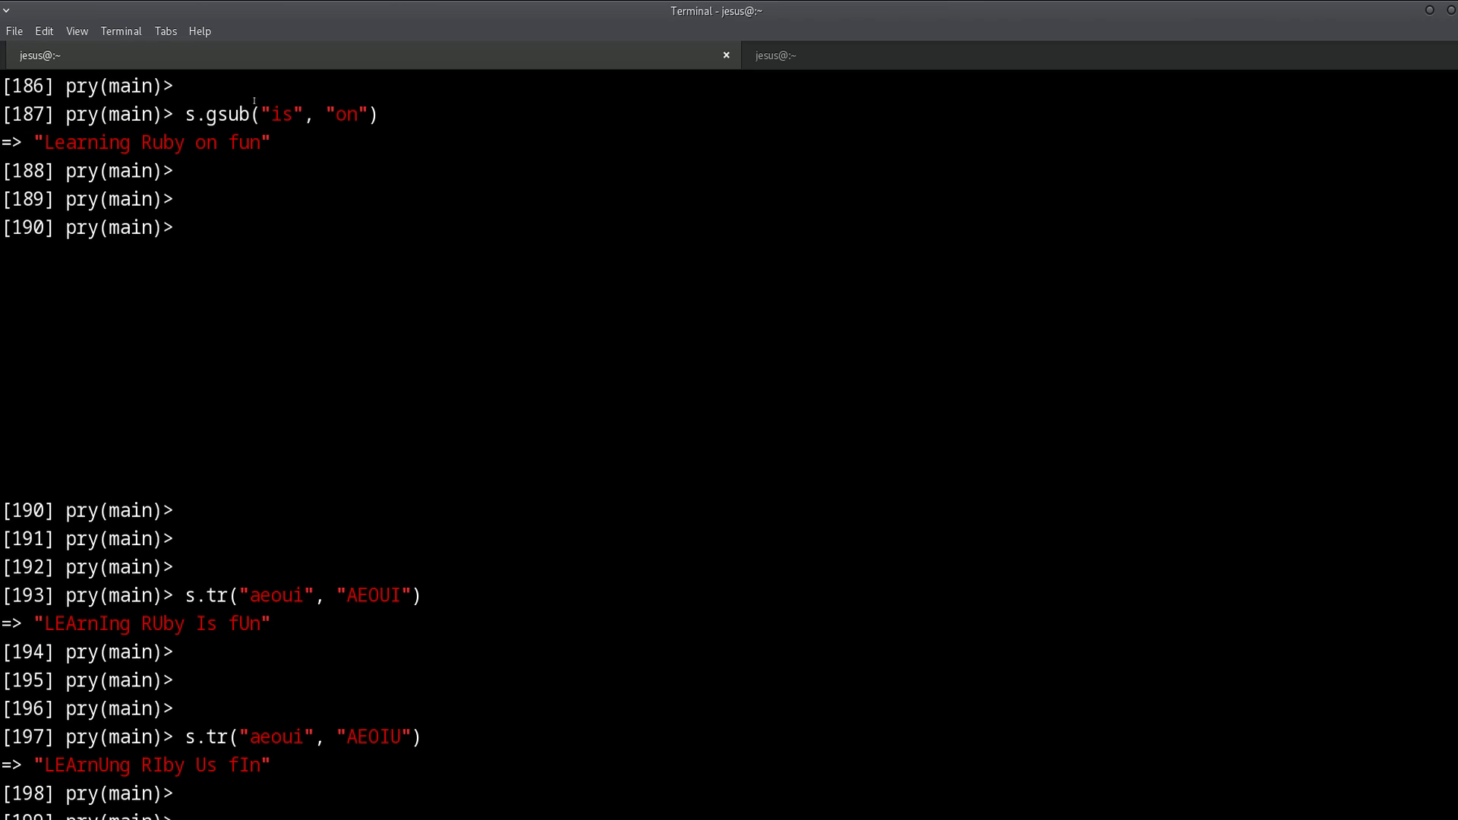
pyautogui.moveTo(197, 114); pyautogui.dragTo(378, 114)
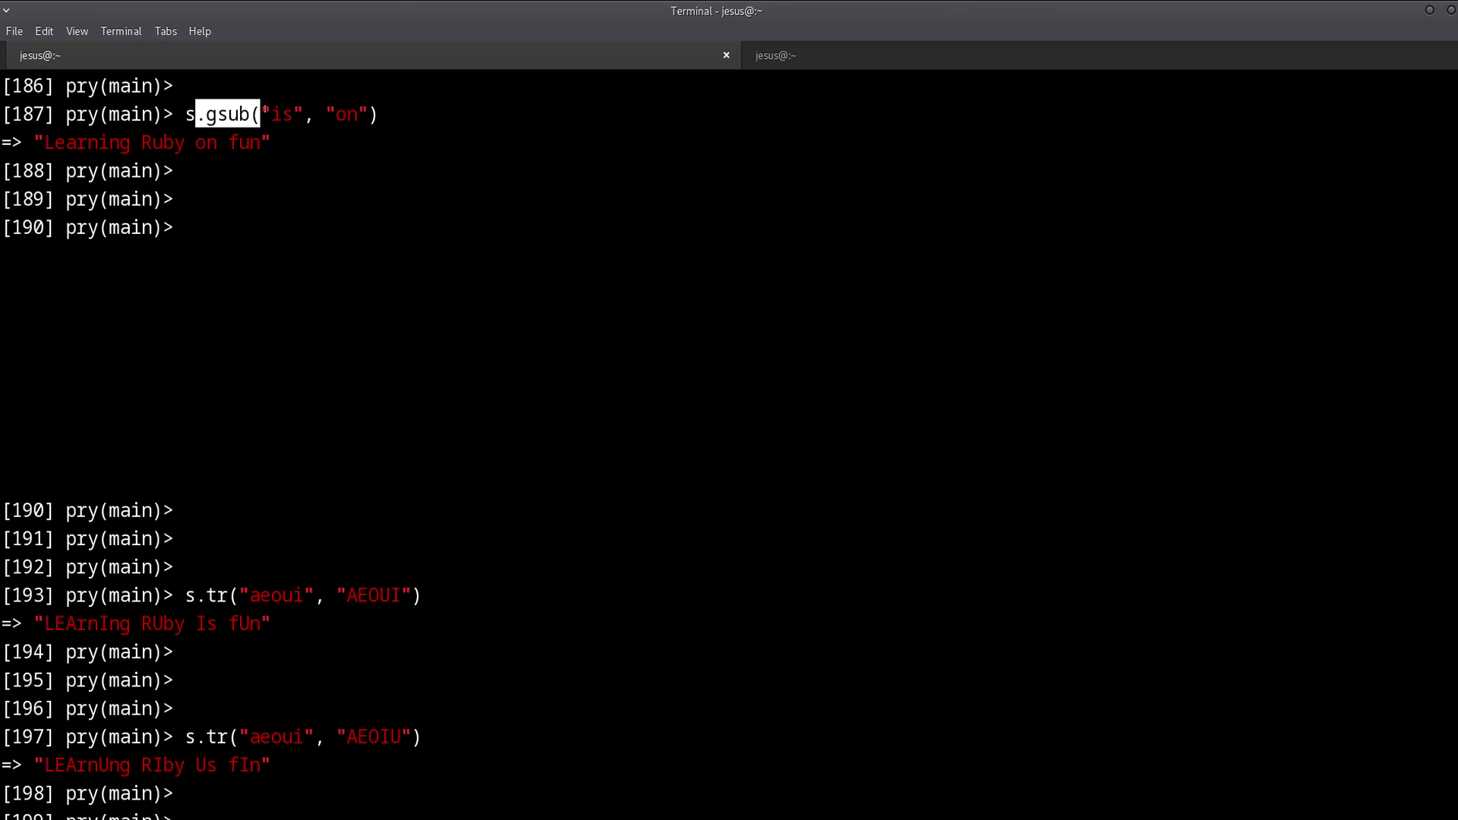
pyautogui.click(478, 435)
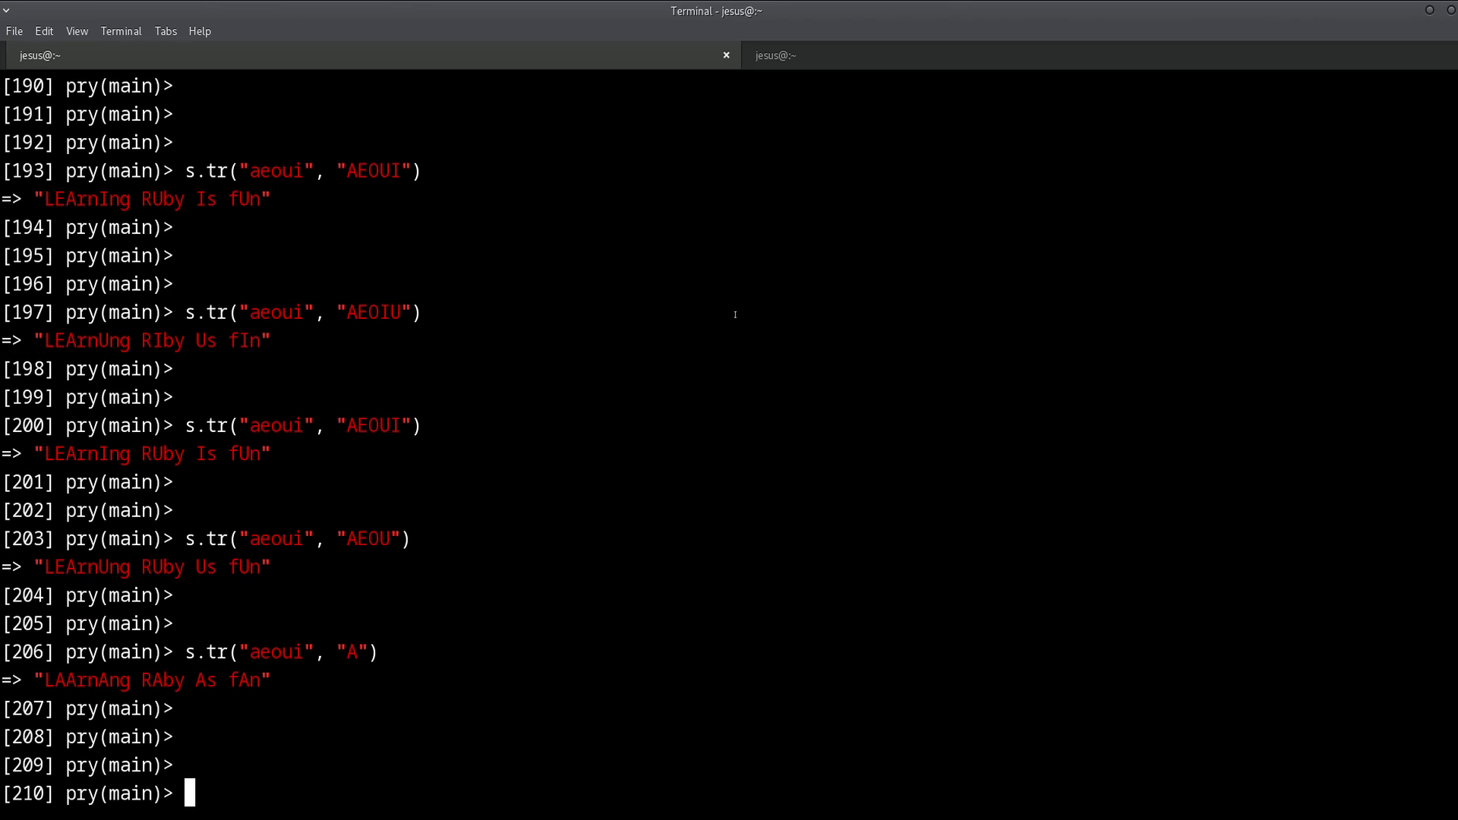
# Clear the pry screen, leaving a few empty prompts.
pyautogui.hotkey('ctrl', 'l')
pyautogui.press('Return')
pyautogui.press('Return')
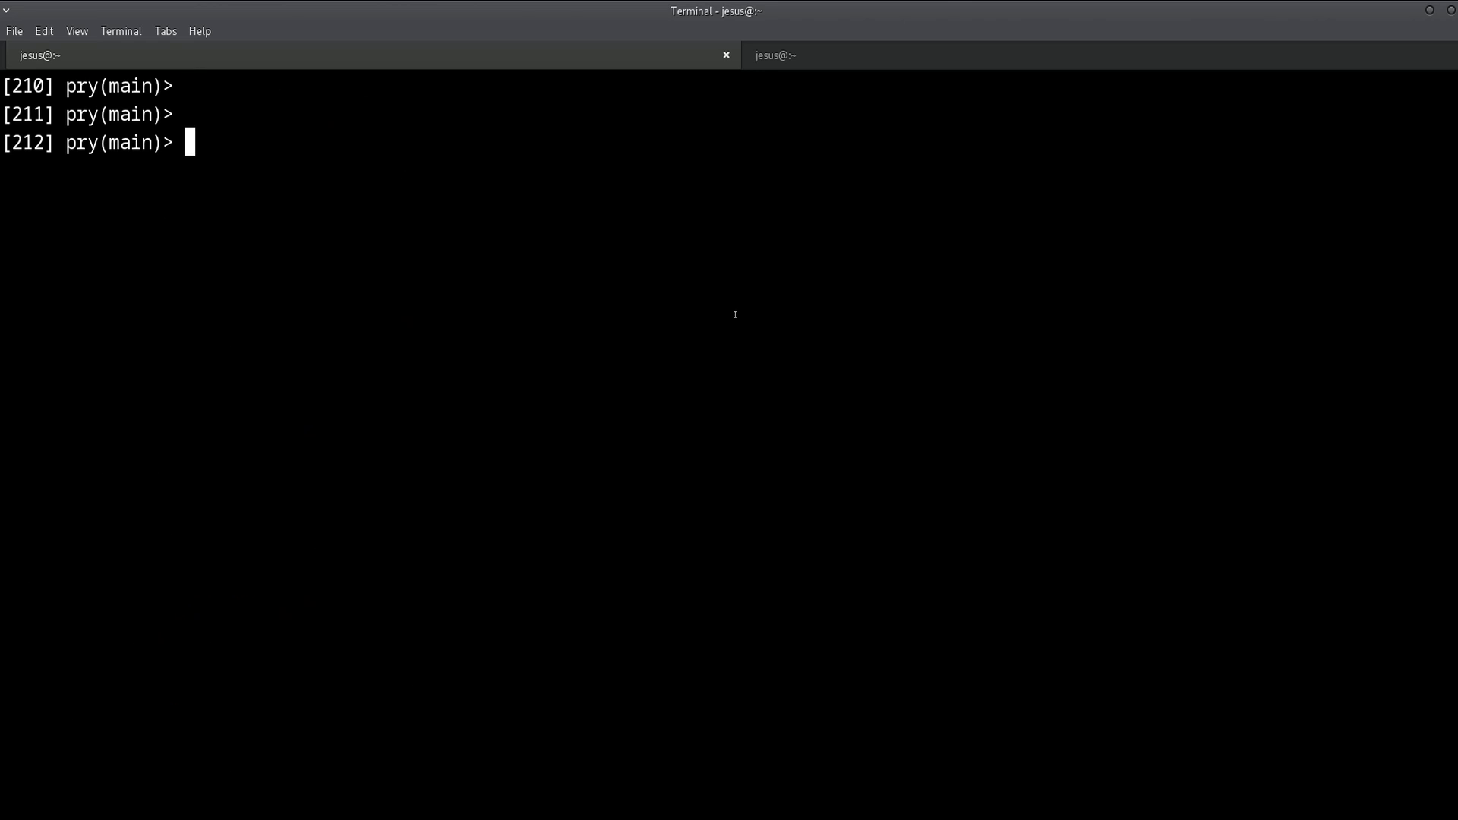
pyautogui.press('Return')
pyautogui.press('Return')
pyautogui.press('Return')
pyautogui.scroll(3, 734, 315)
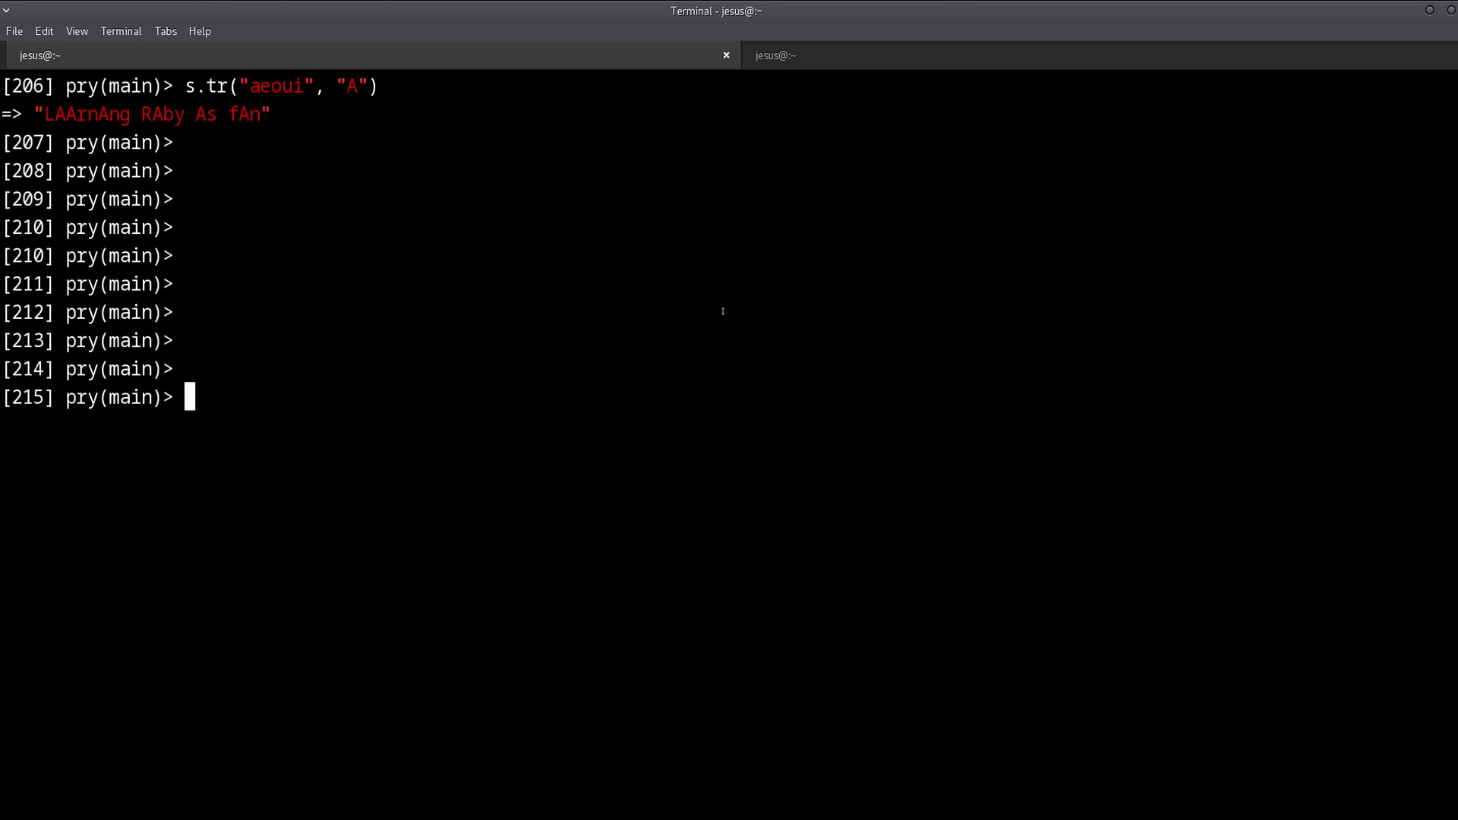
pyautogui.scroll(3, 455, 342)
pyautogui.scroll(-3, 245, 359)
pyautogui.scroll(-3, 455, 388)
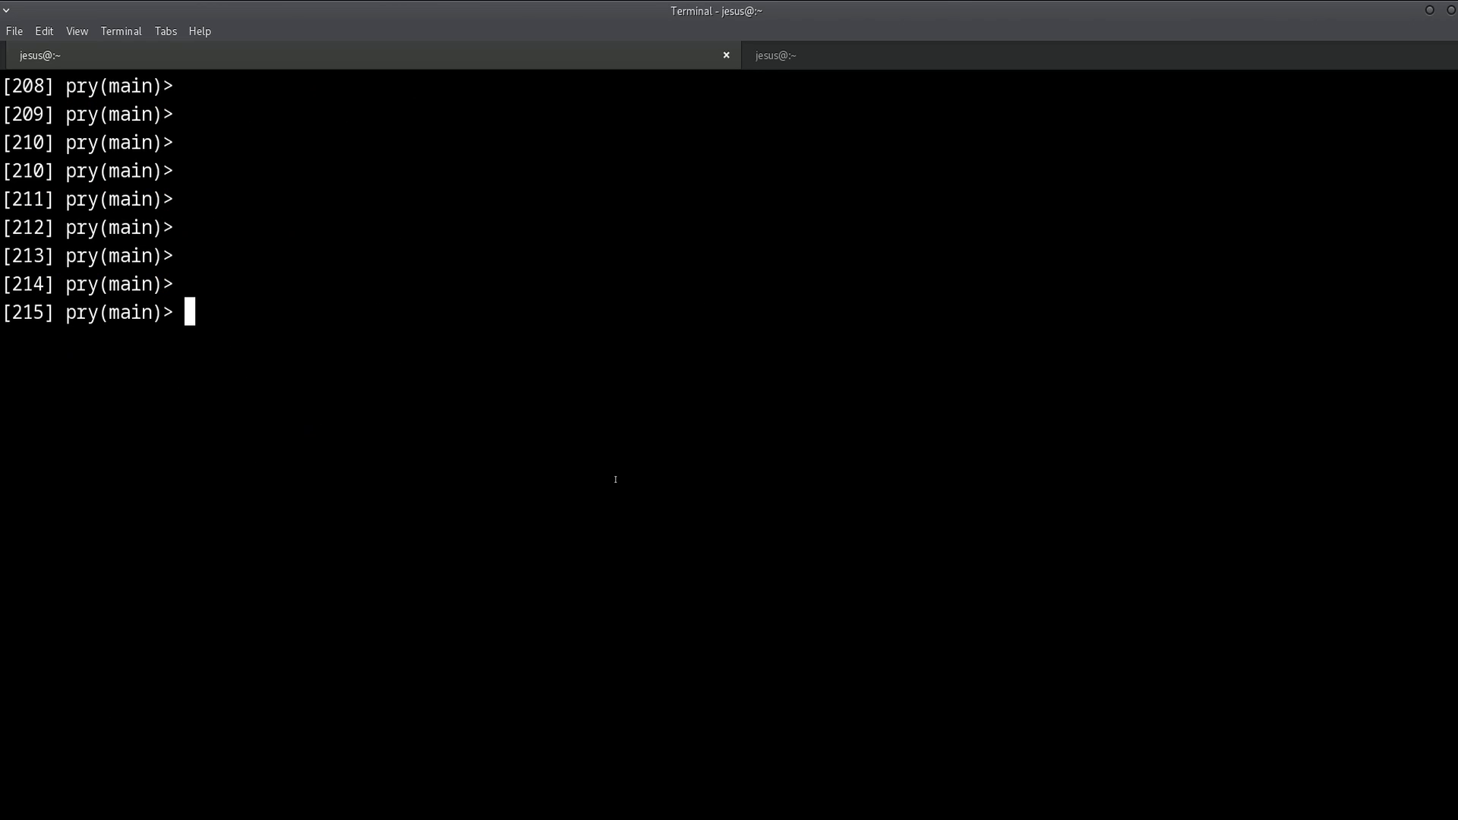
pyautogui.scroll(3, 615, 478)
pyautogui.scroll(3, 324, 420)
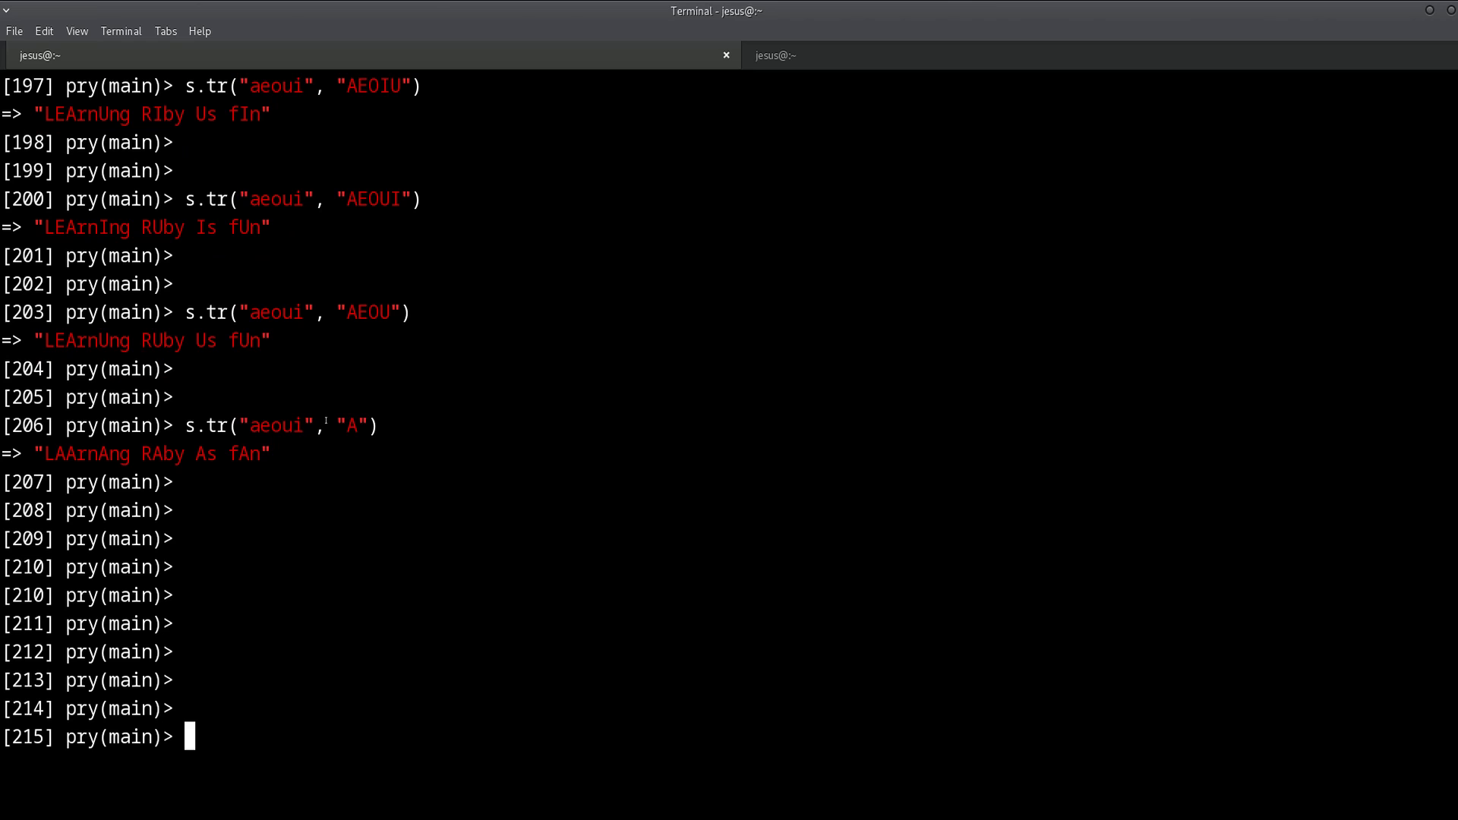
pyautogui.scroll(-3, 226, 524)
pyautogui.scroll(-3, 227, 524)
pyautogui.scroll(3, 227, 524)
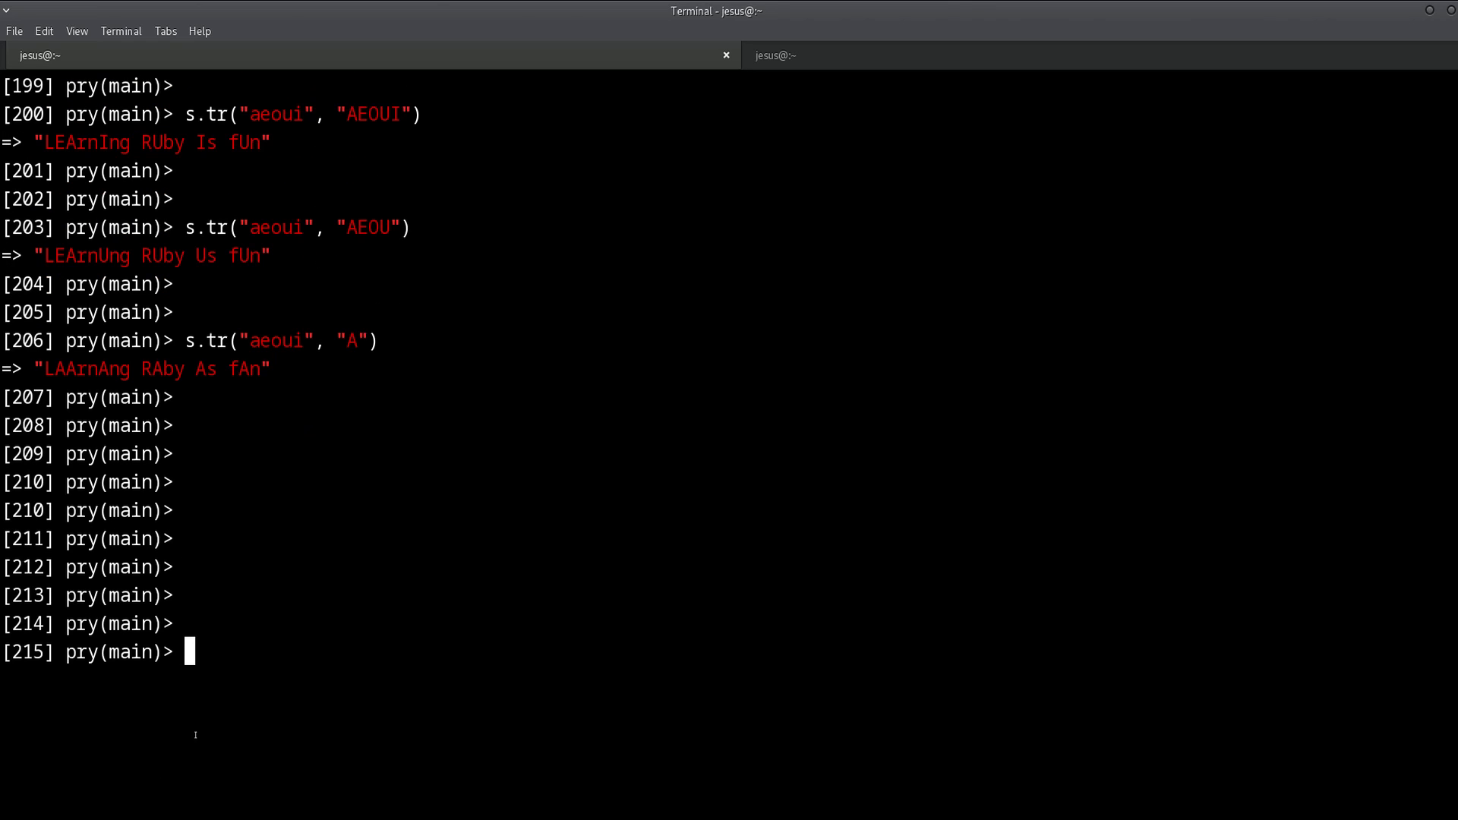
pyautogui.scroll(5, 244, 342)
pyautogui.scroll(3, 231, 200)
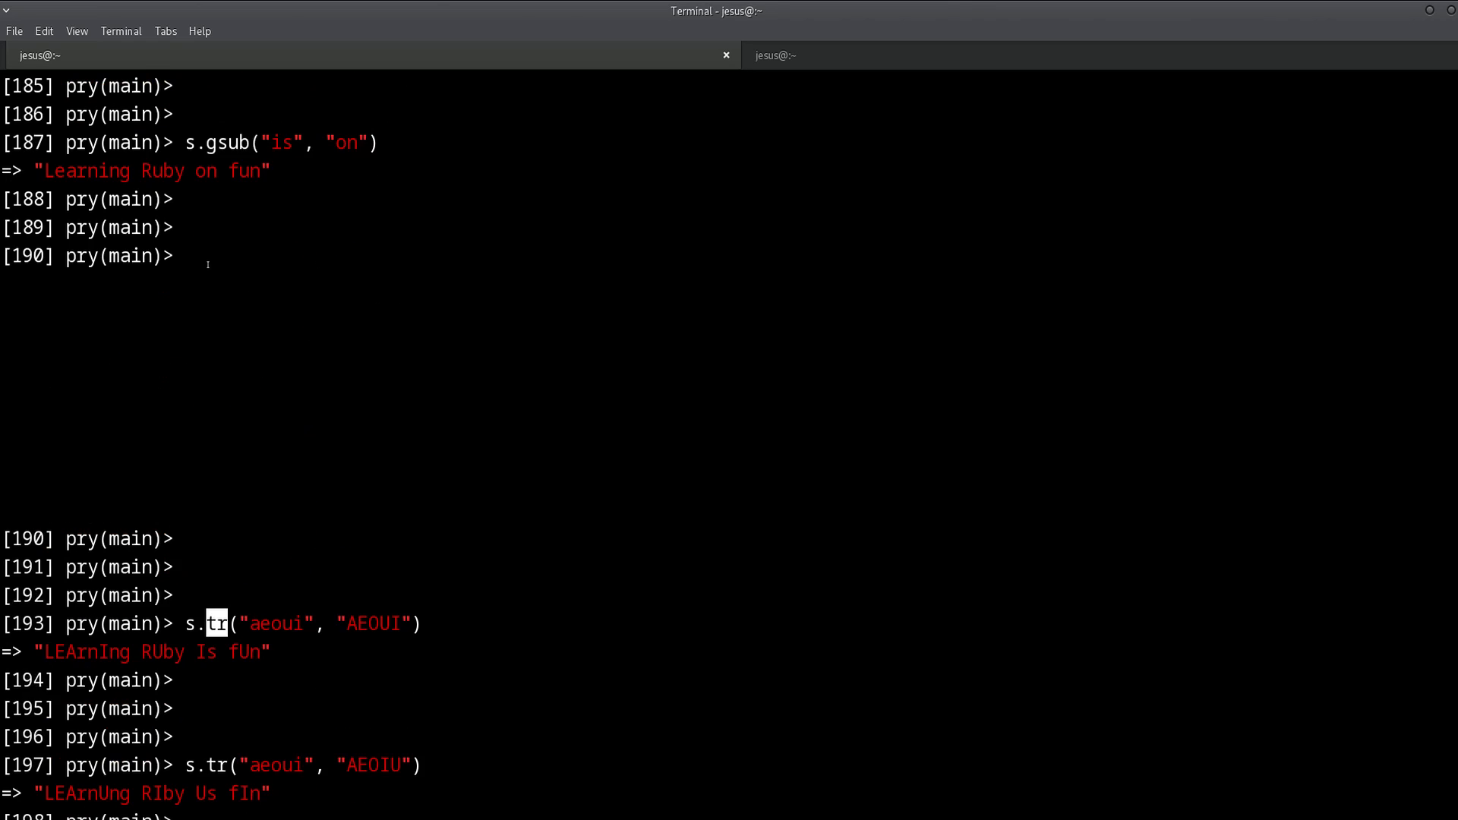
pyautogui.scroll(3, 265, 420)
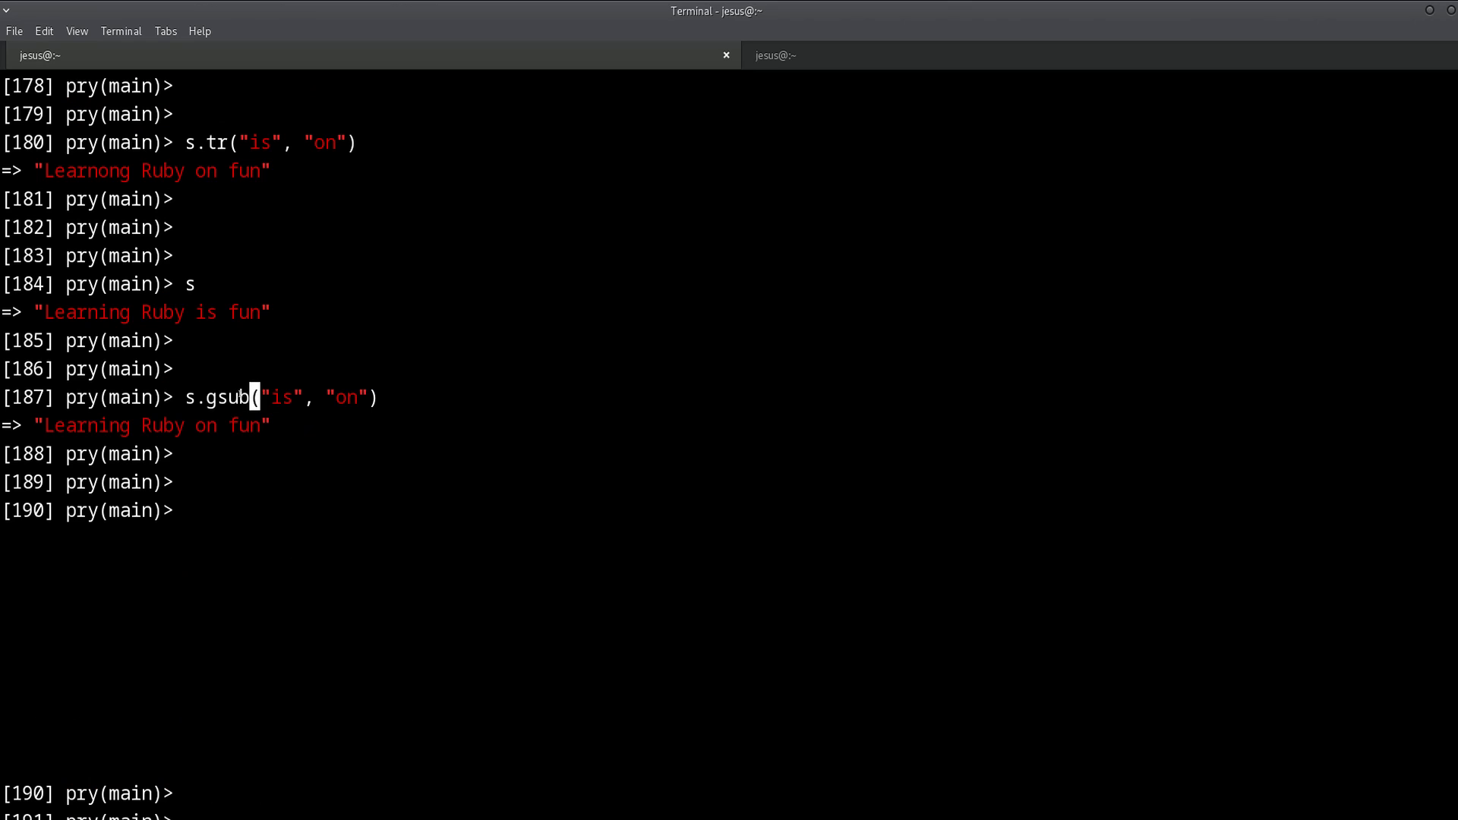
# Highlight s.gsub on line 187 and s.tr on line 193 to compare the two calls.
pyautogui.moveTo(253, 398); pyautogui.dragTo(203, 397)
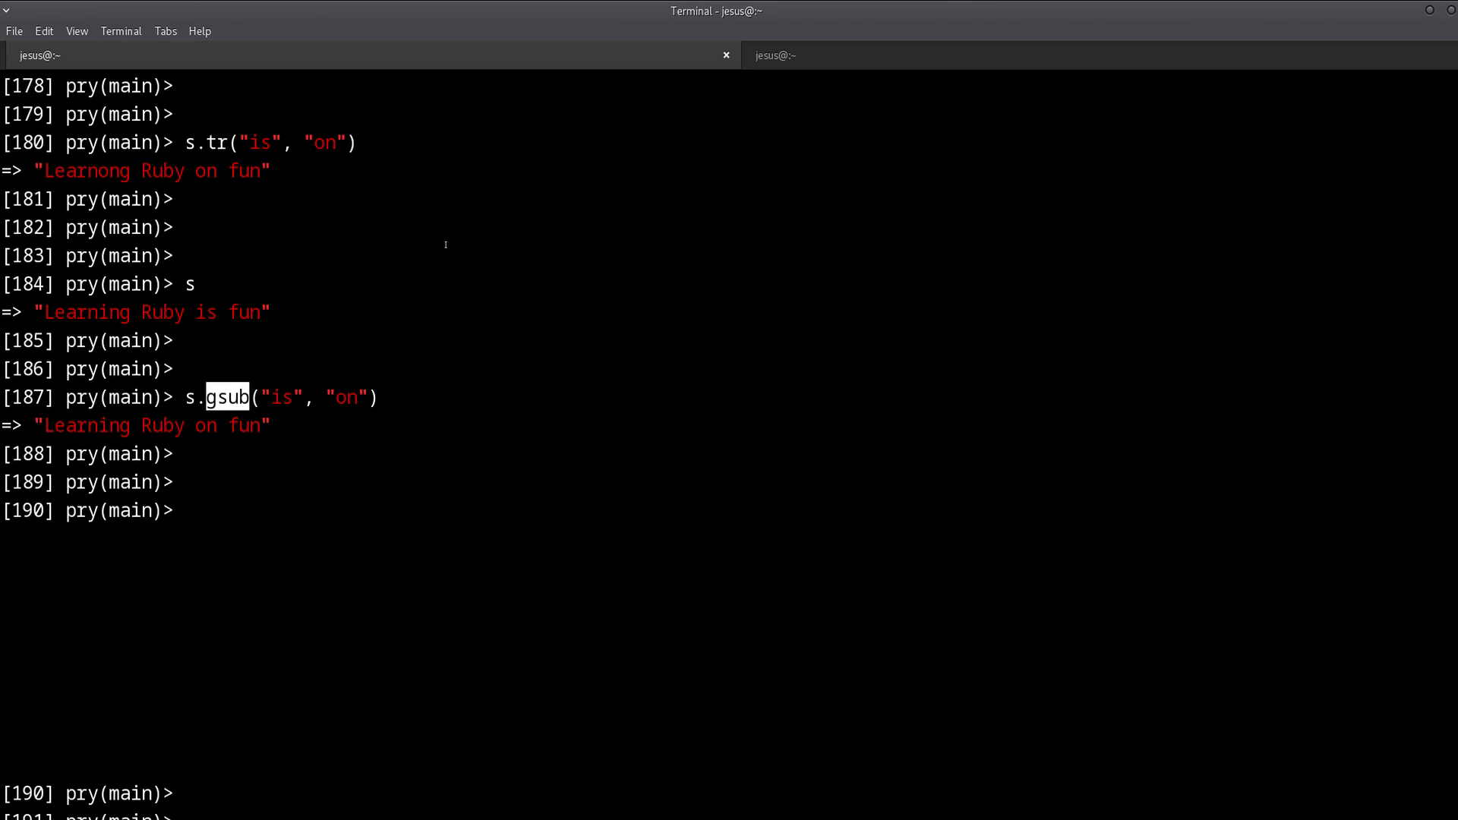
pyautogui.scroll(-3, 445, 245)
pyautogui.scroll(-3, 445, 246)
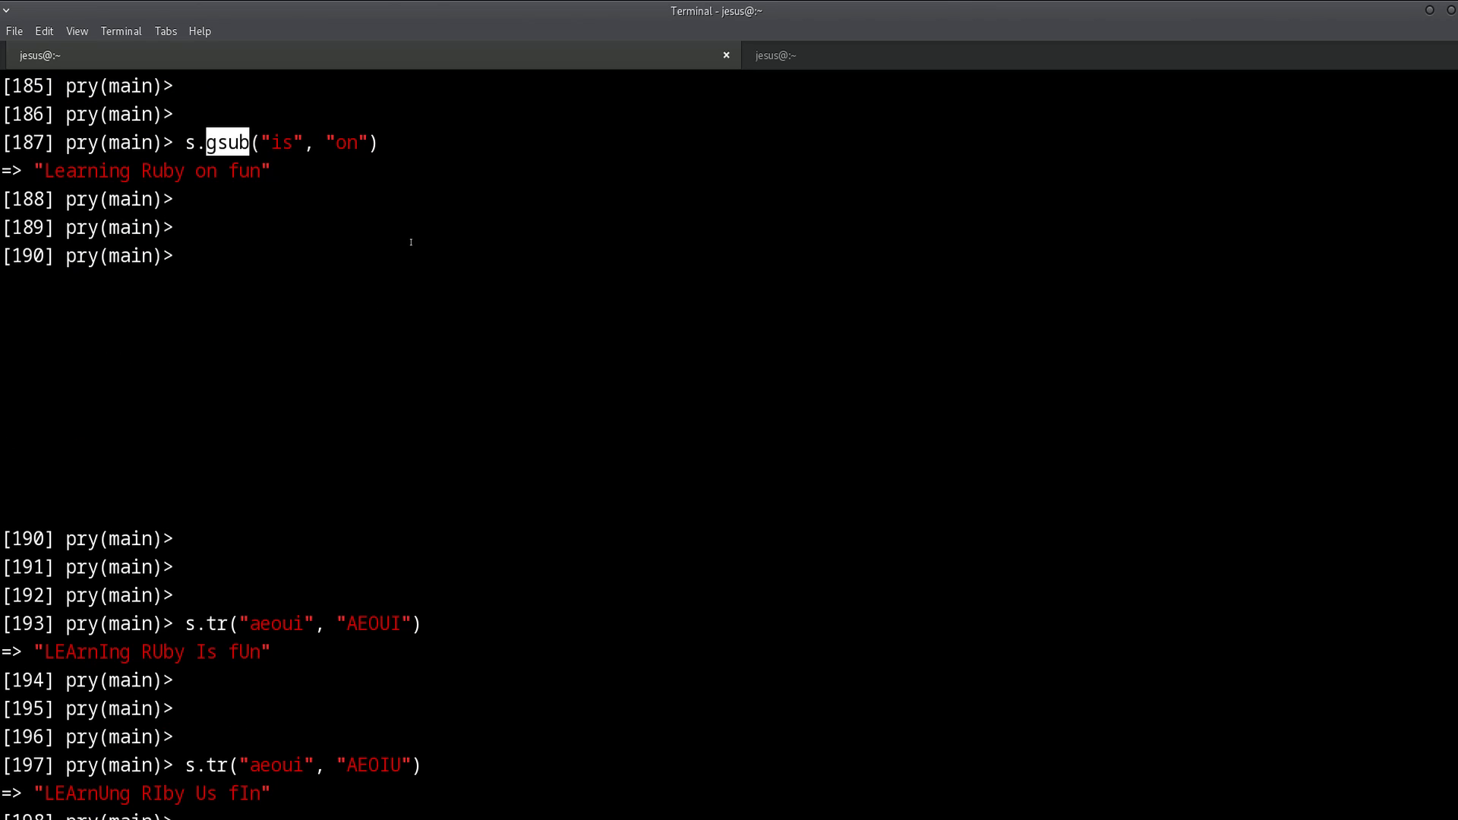
pyautogui.click(411, 242)
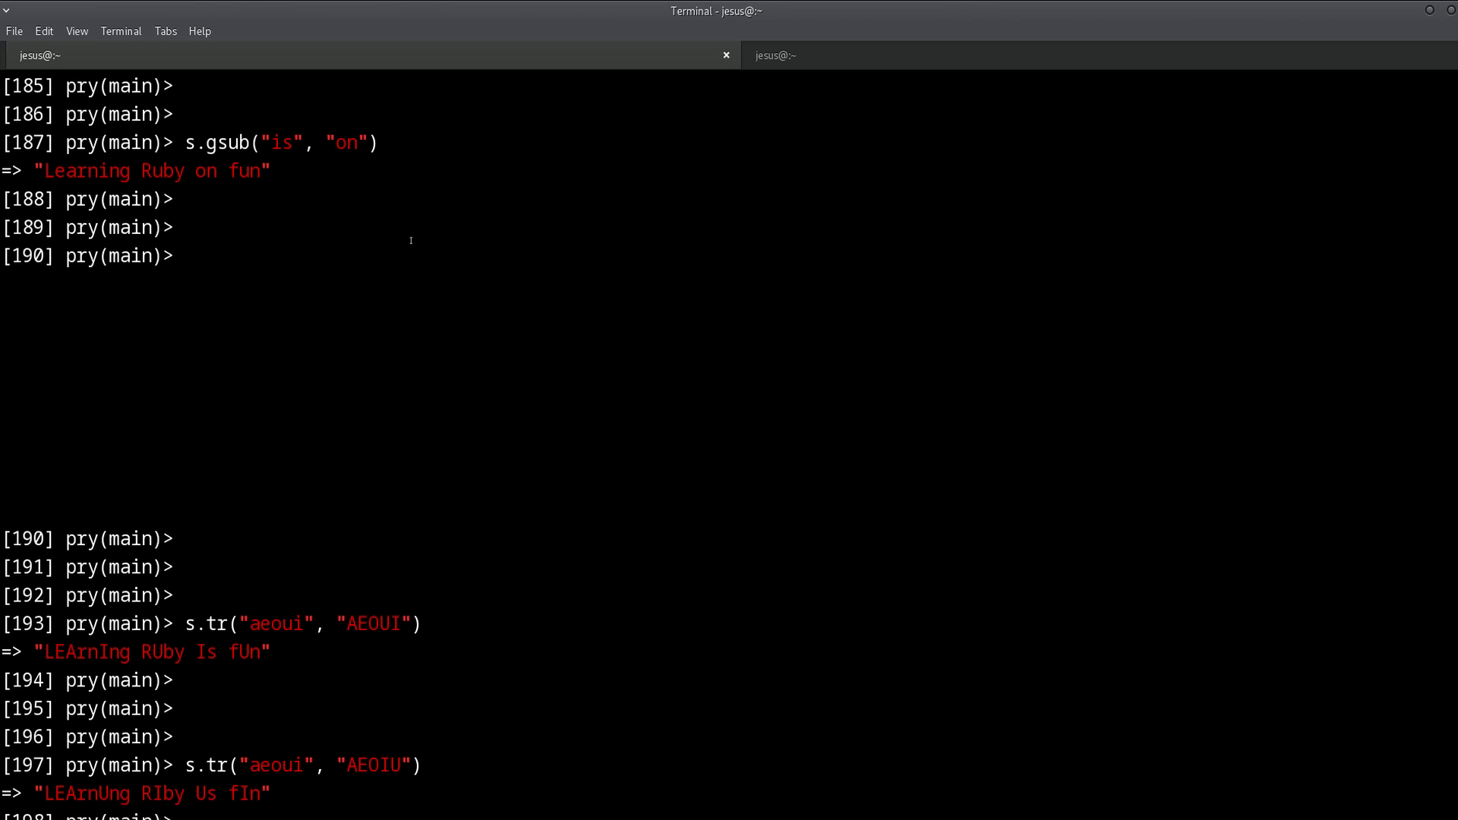
pyautogui.moveTo(252, 143); pyautogui.dragTo(186, 142)
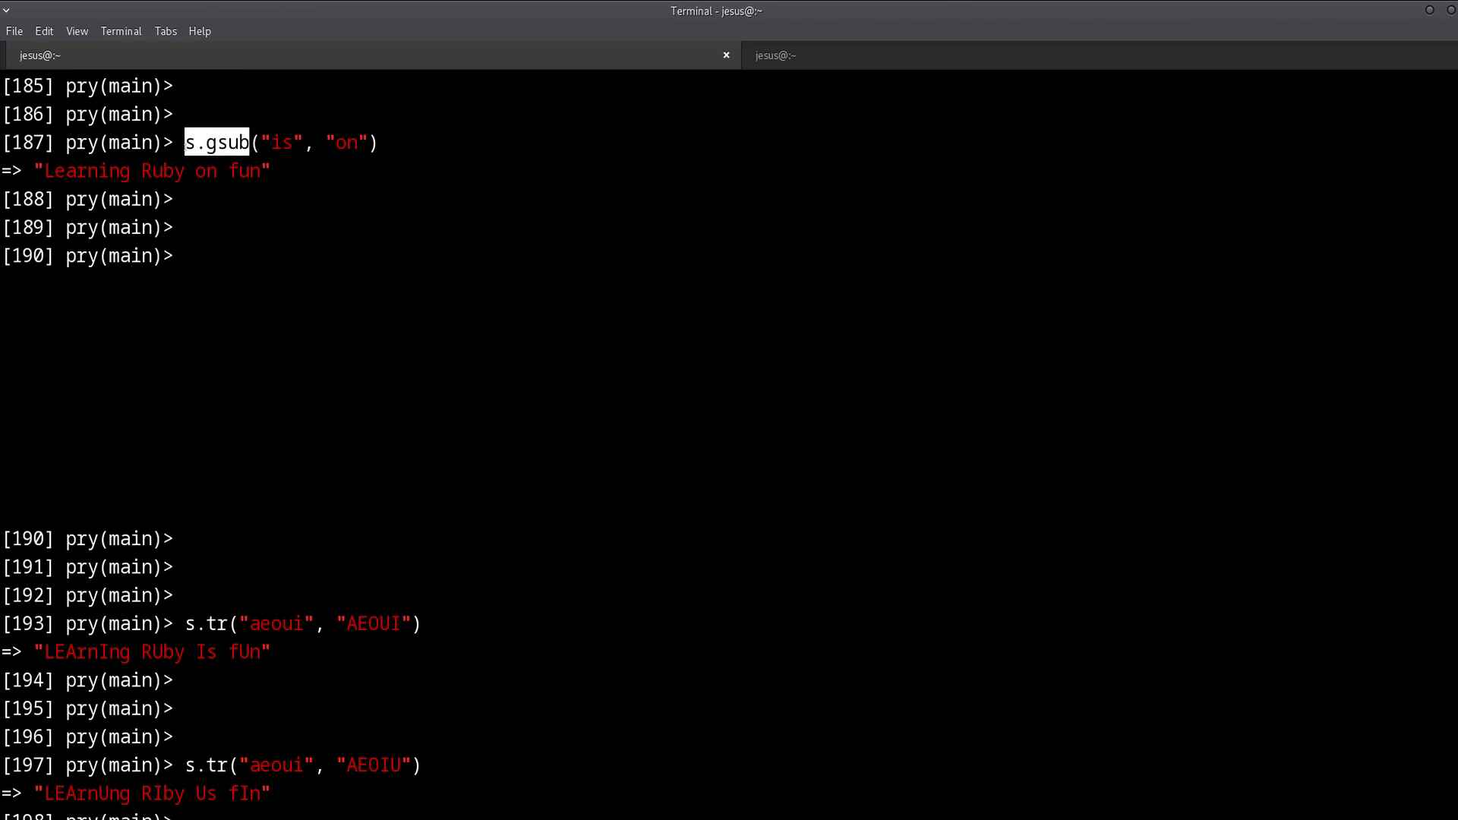
pyautogui.click(326, 554)
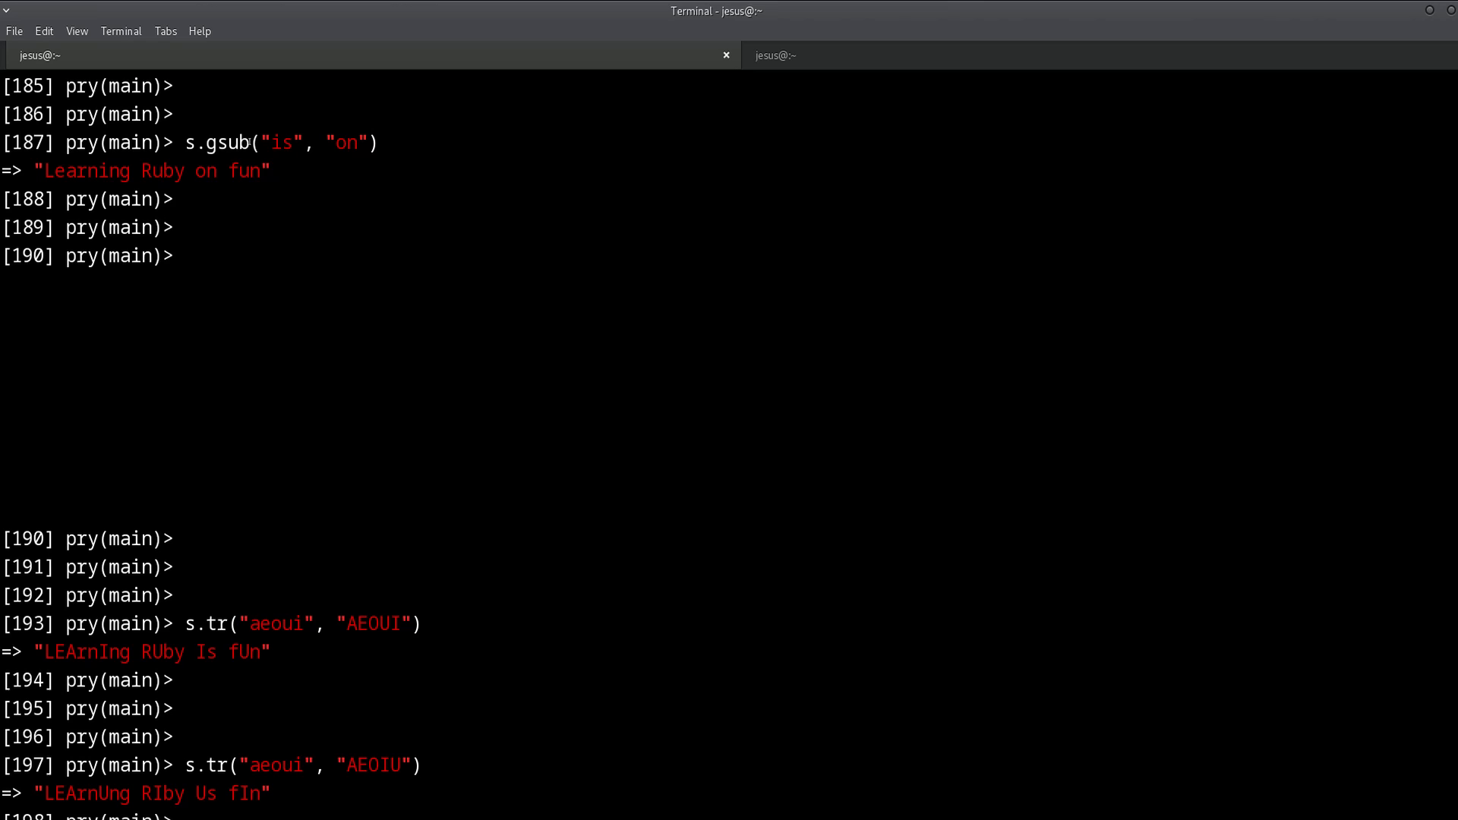
pyautogui.moveTo(251, 143); pyautogui.dragTo(183, 142)
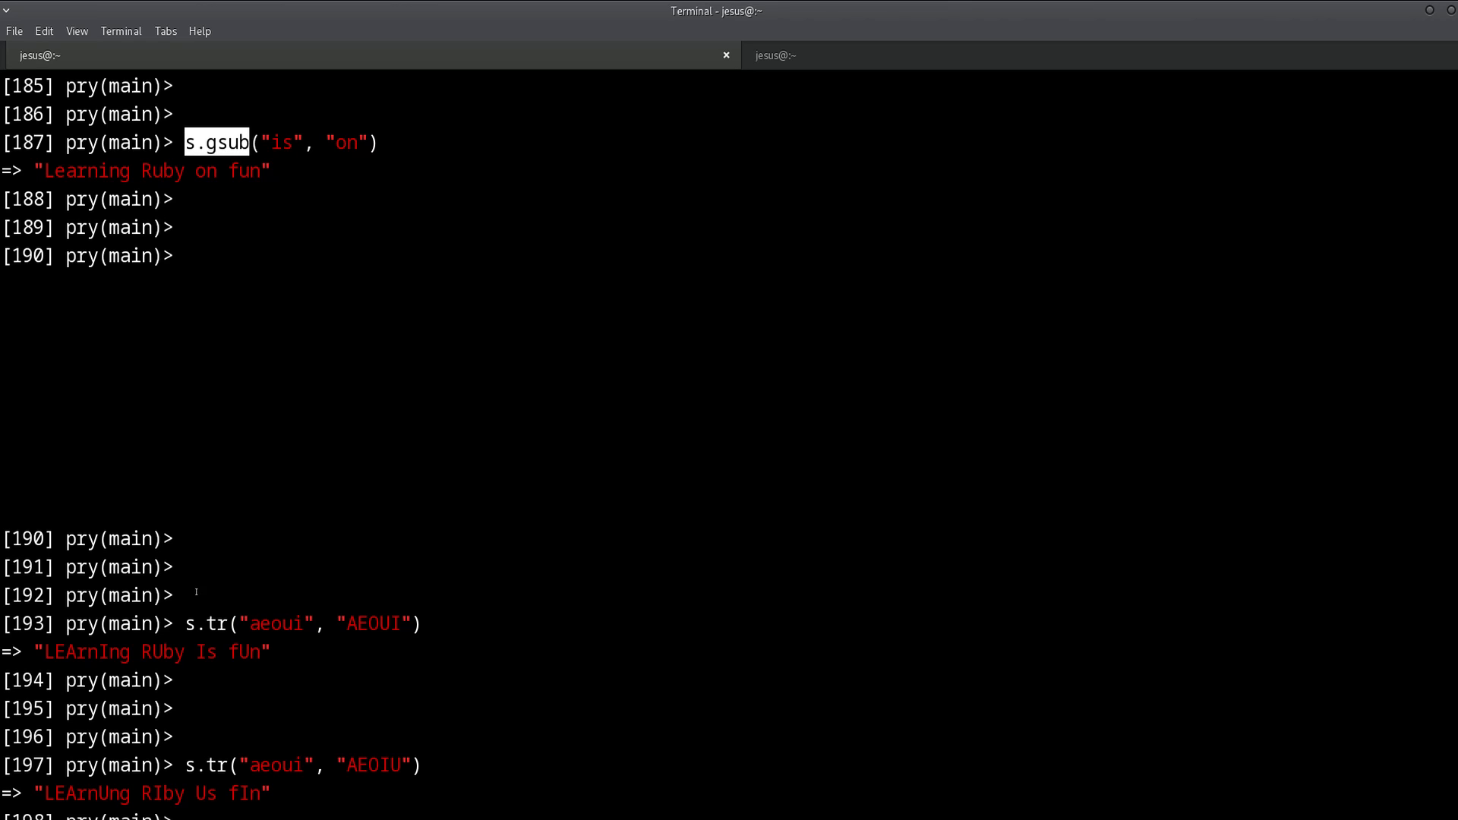
pyautogui.moveTo(229, 622); pyautogui.dragTo(186, 624)
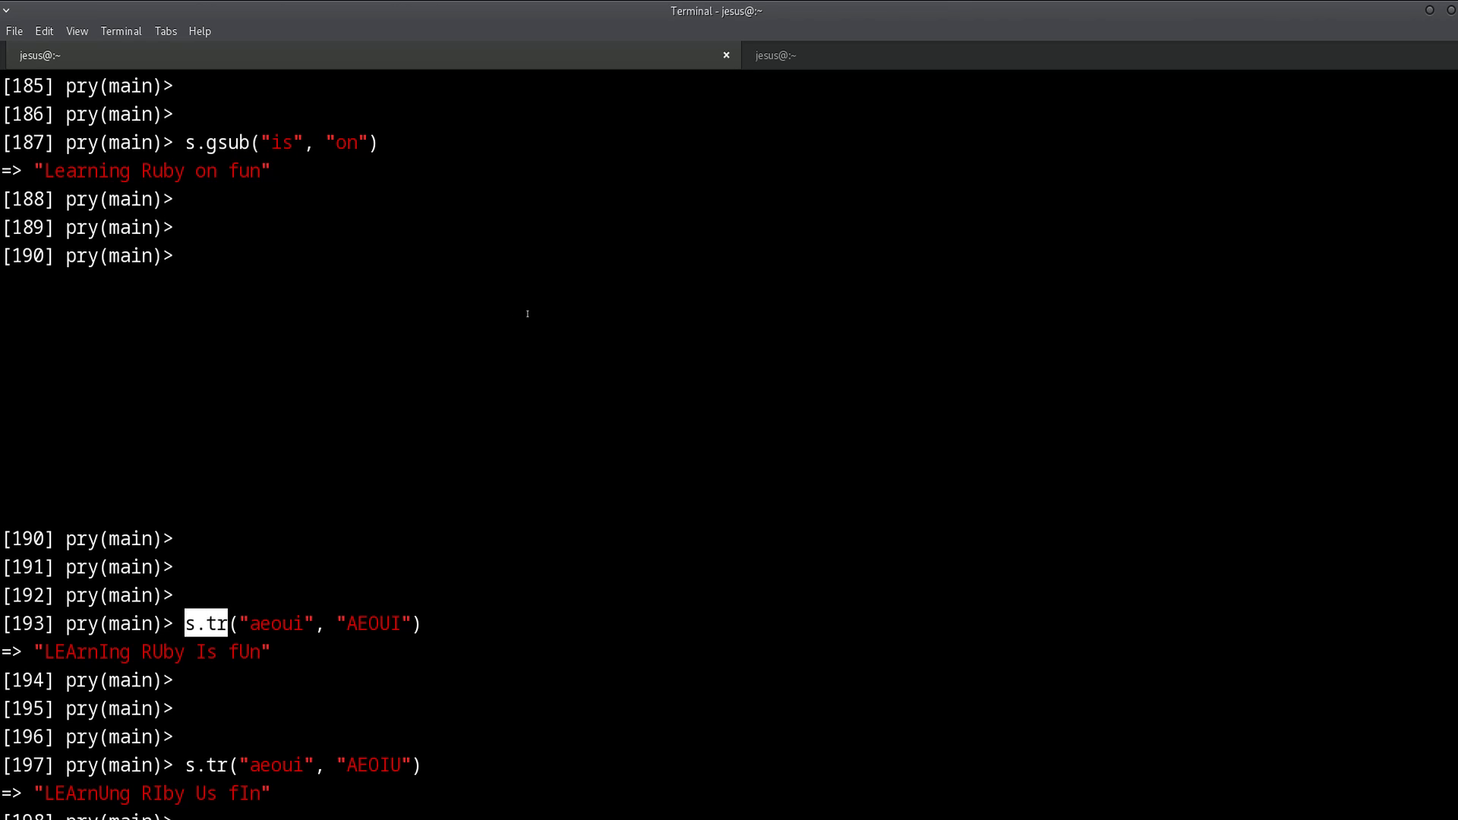
pyautogui.scroll(-5, 527, 313)
pyautogui.scroll(-5, 528, 314)
pyautogui.scroll(-5, 527, 313)
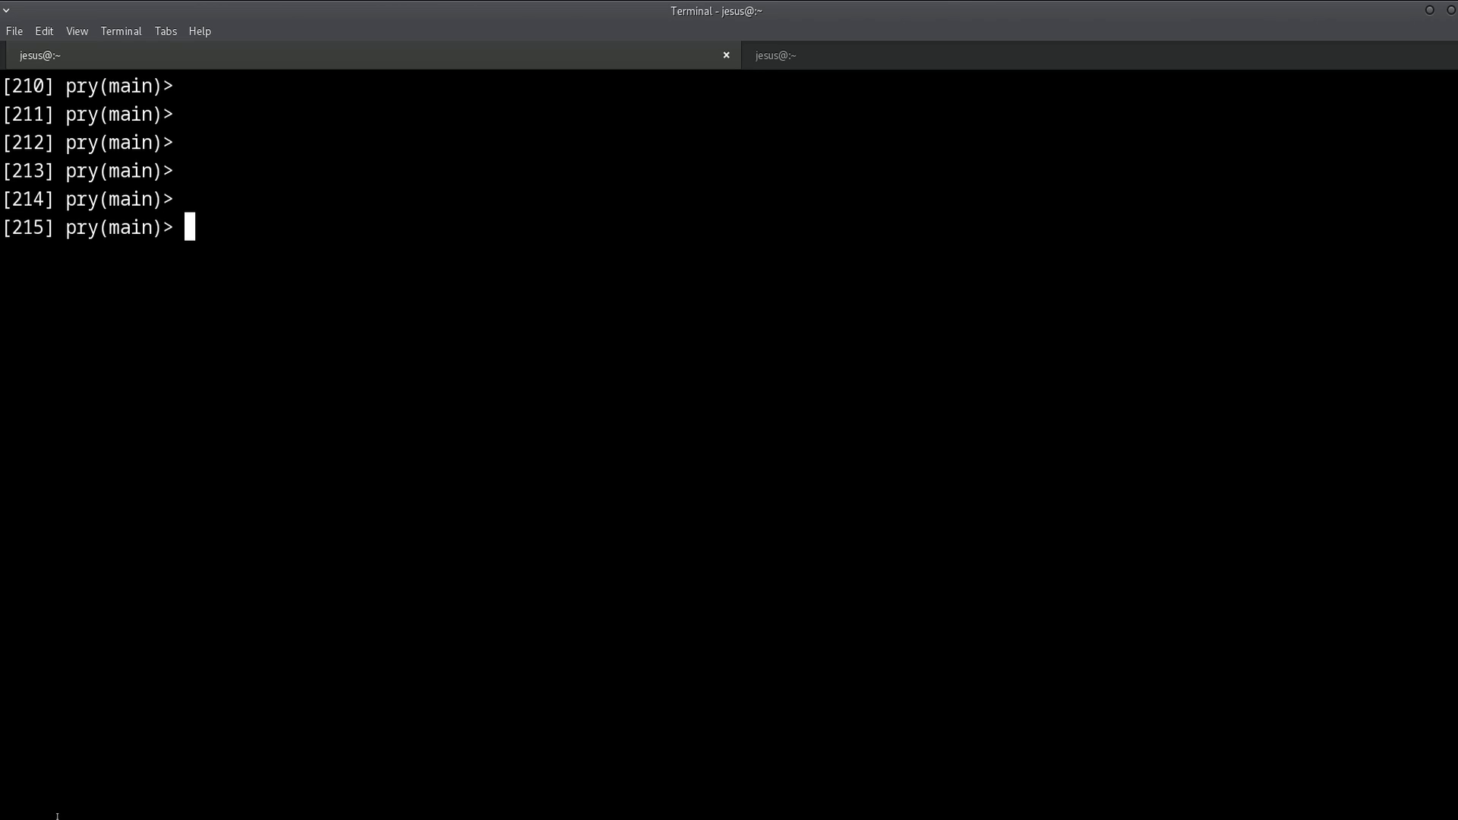
# Switch to Firefox showing the RubyGuides homepage and deselect the address bar.
pyautogui.hotkey('alt', 'Tab')
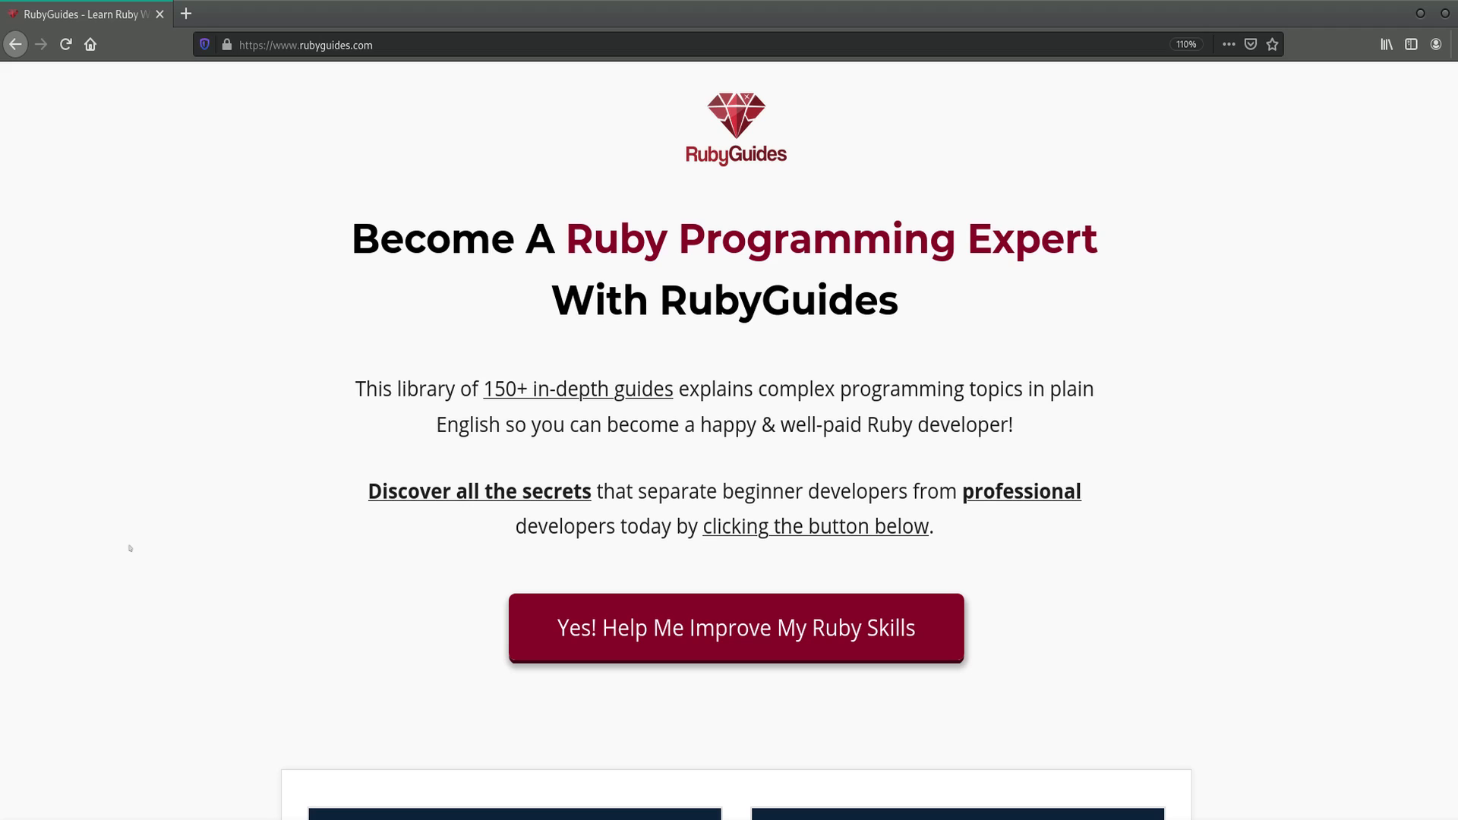
pyautogui.click(414, 47)
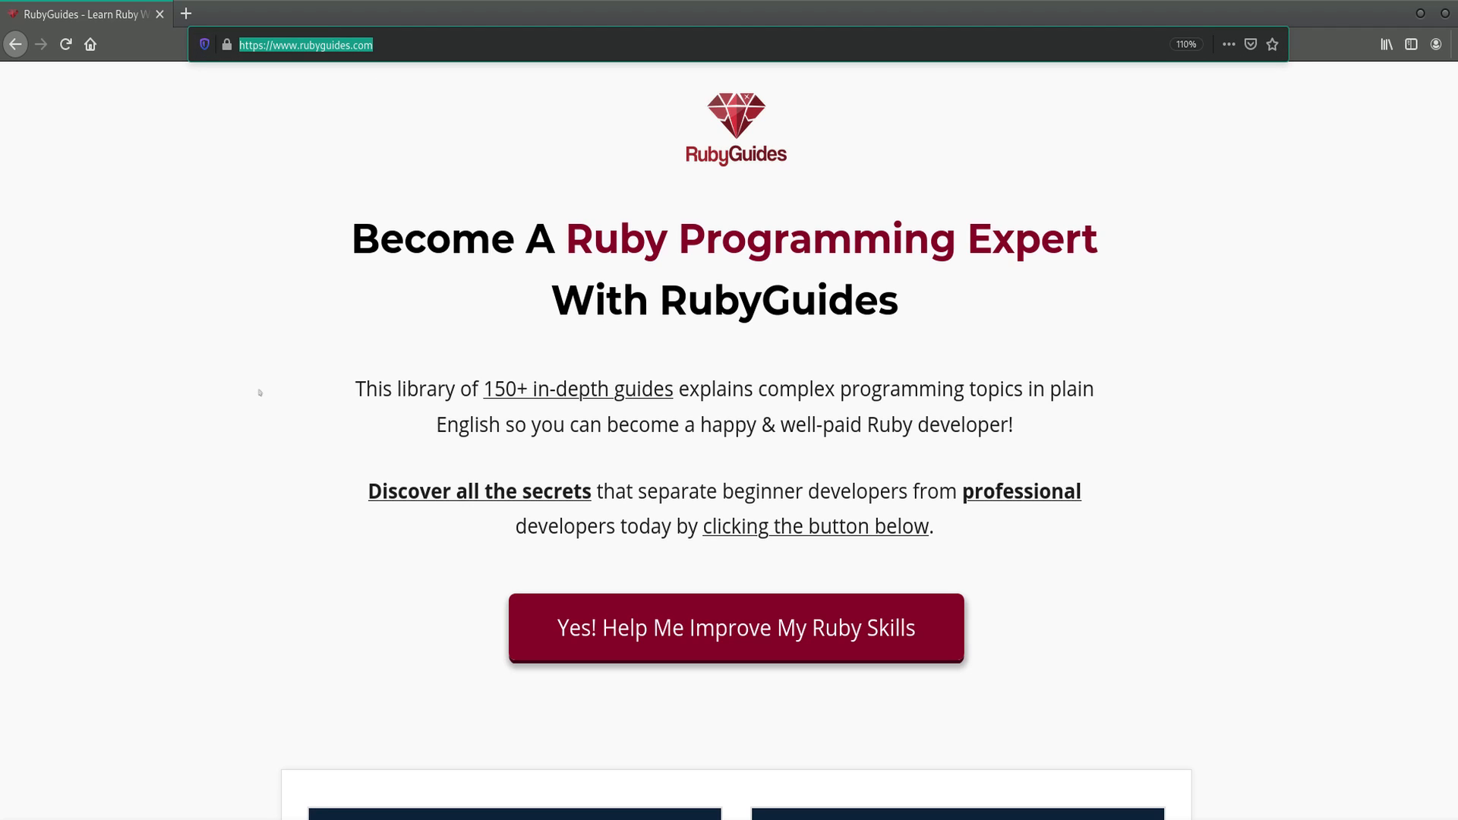
pyautogui.click(259, 388)
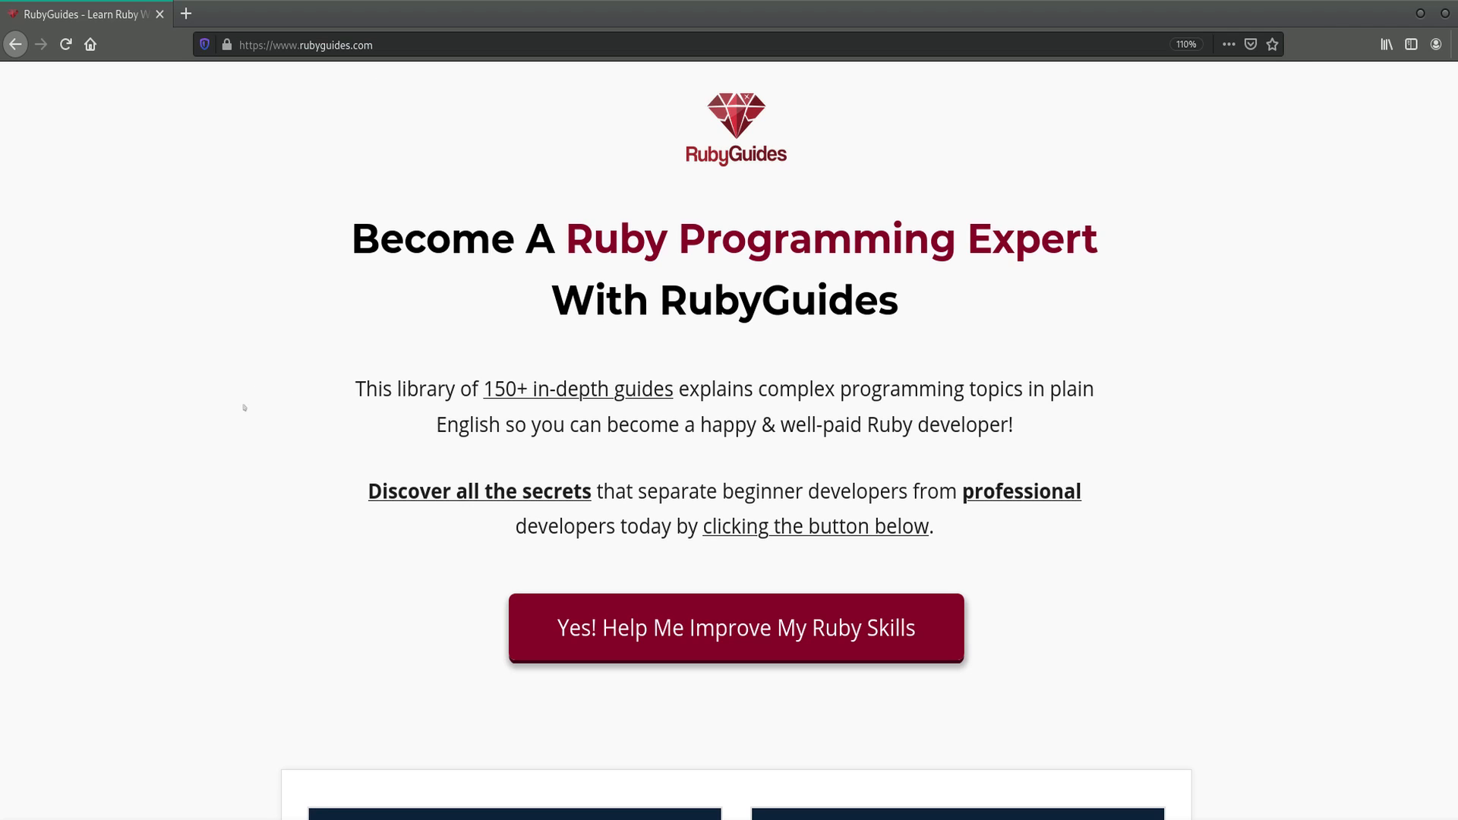